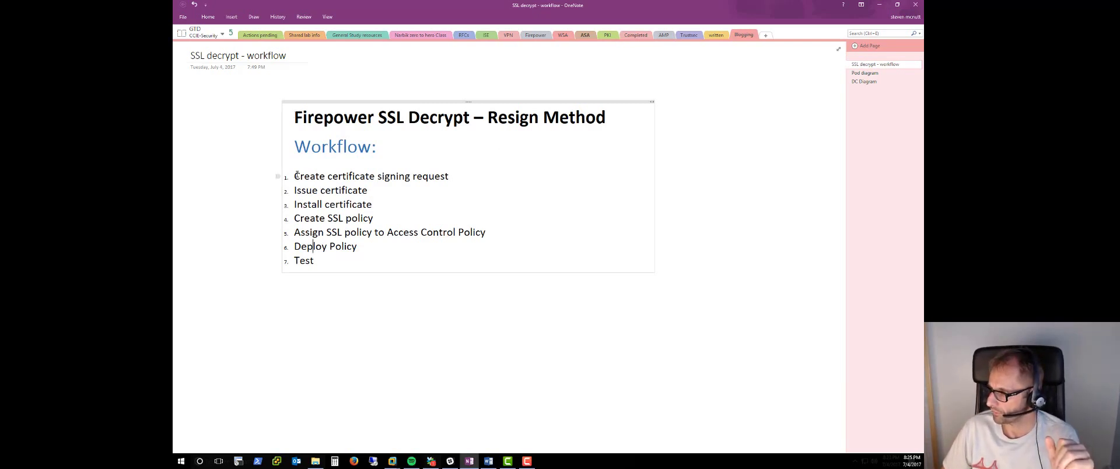
Step: Review the seven items of the SSL decrypt workflow note, highlighting them in order from certificate signing request to test
left_click_drag(295, 176, 473, 176)
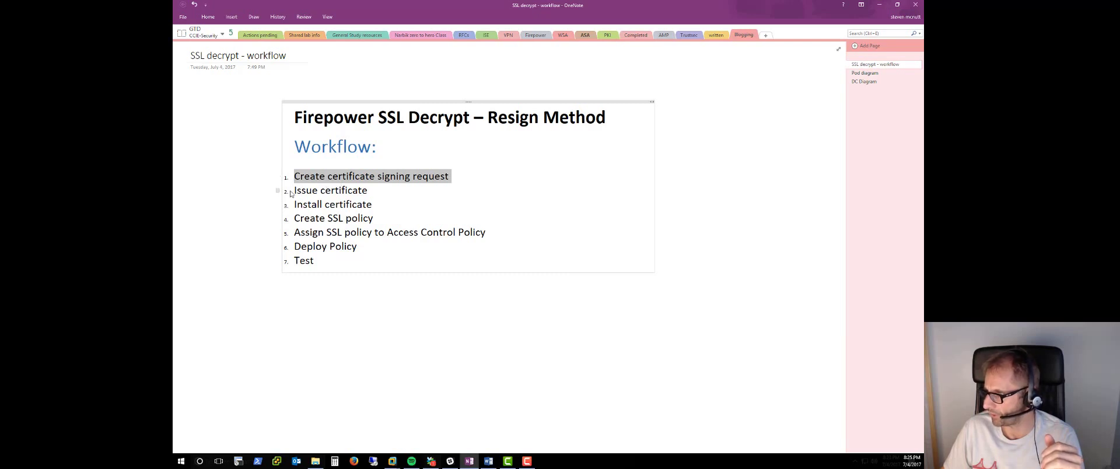
left_click_drag(290, 194, 373, 205)
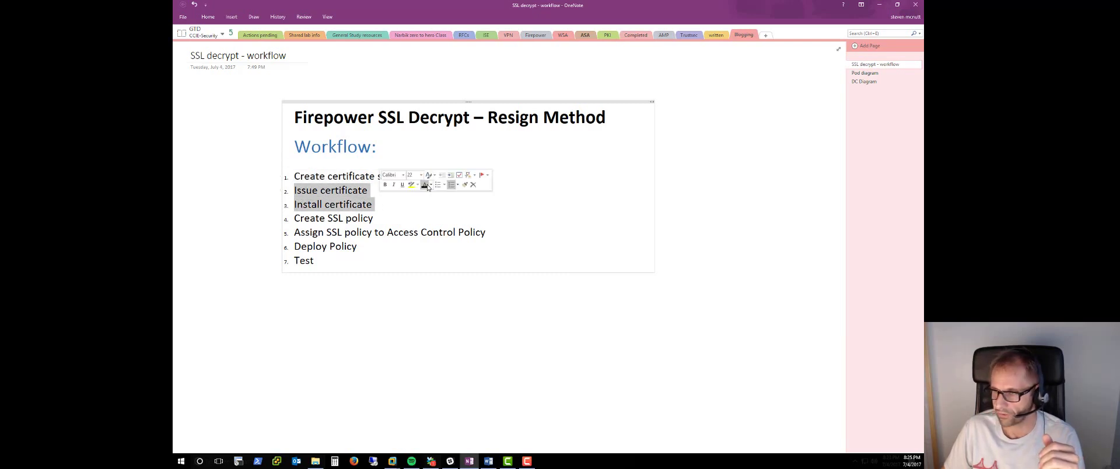
left_click(367, 192)
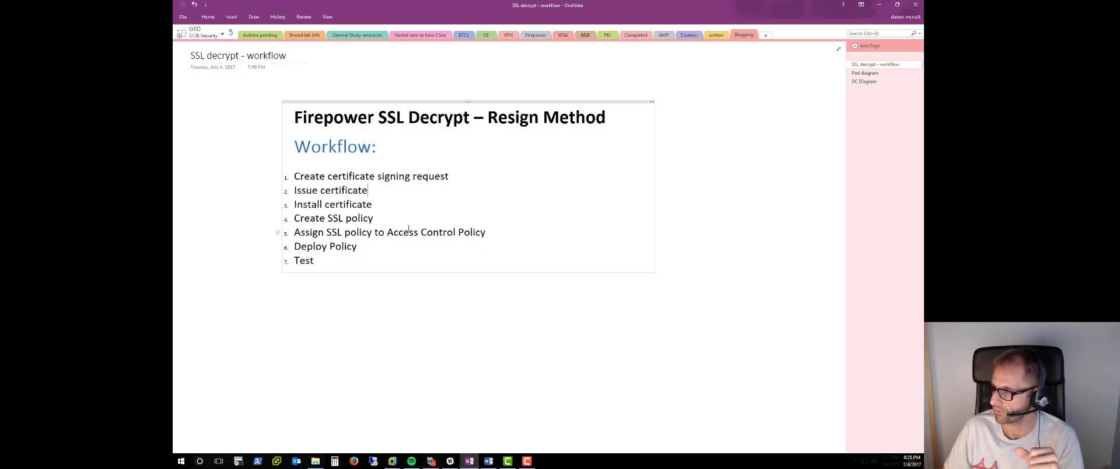
left_click_drag(294, 218, 376, 219)
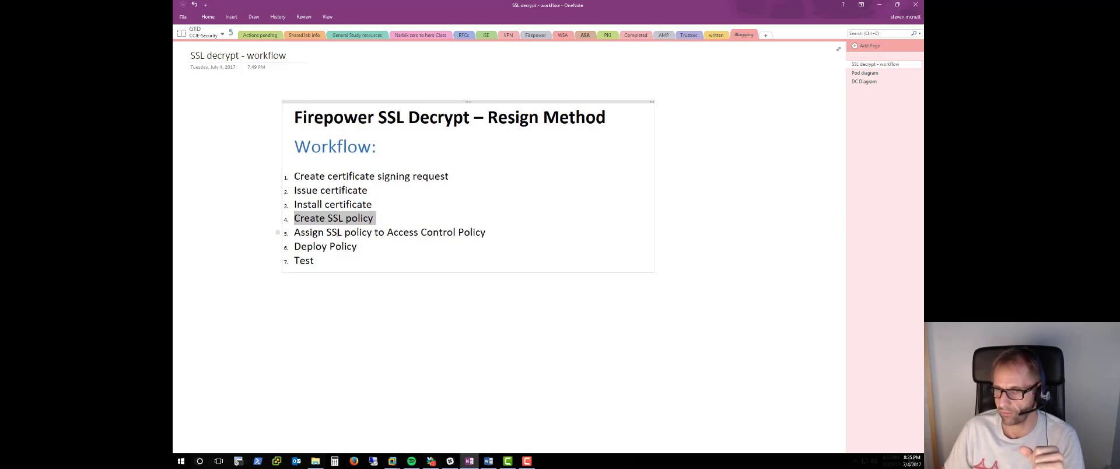
left_click_drag(295, 234, 487, 234)
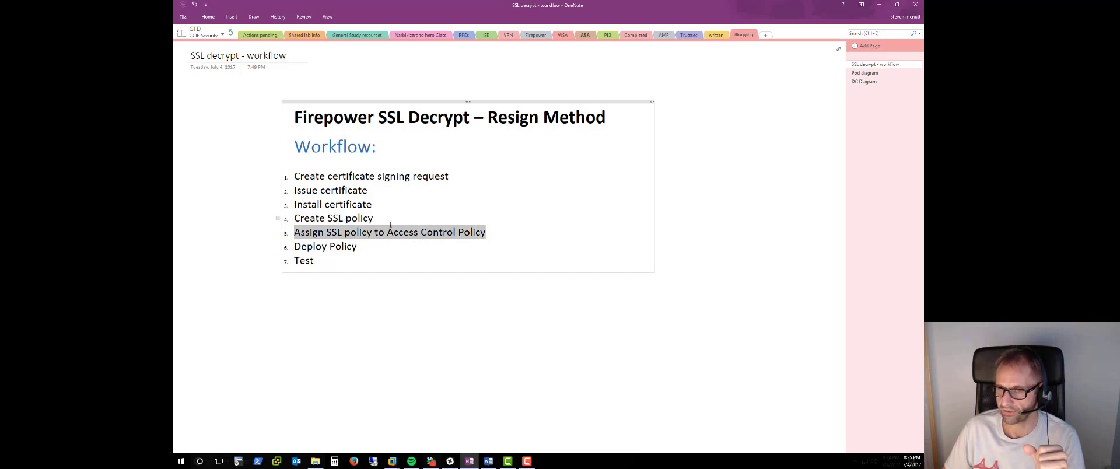
left_click_drag(295, 247, 358, 247)
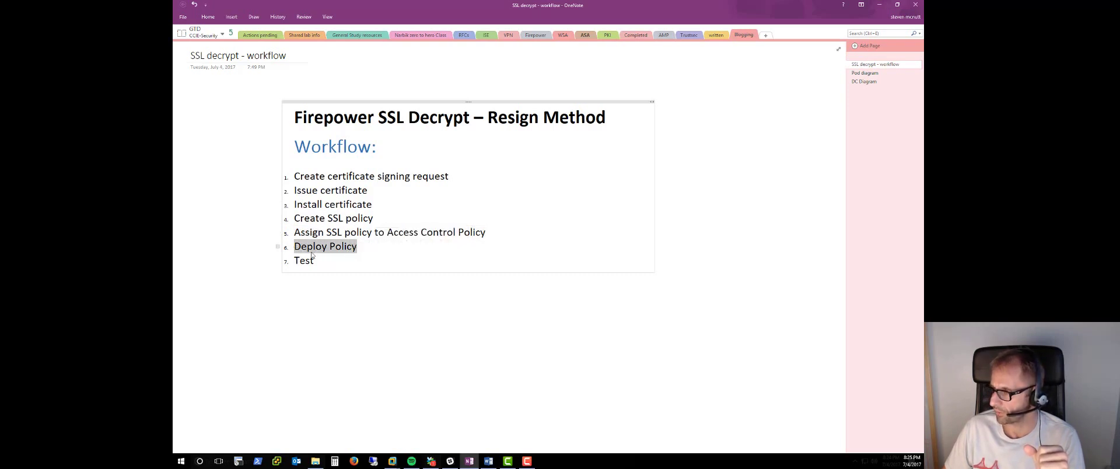
left_click_drag(294, 262, 317, 262)
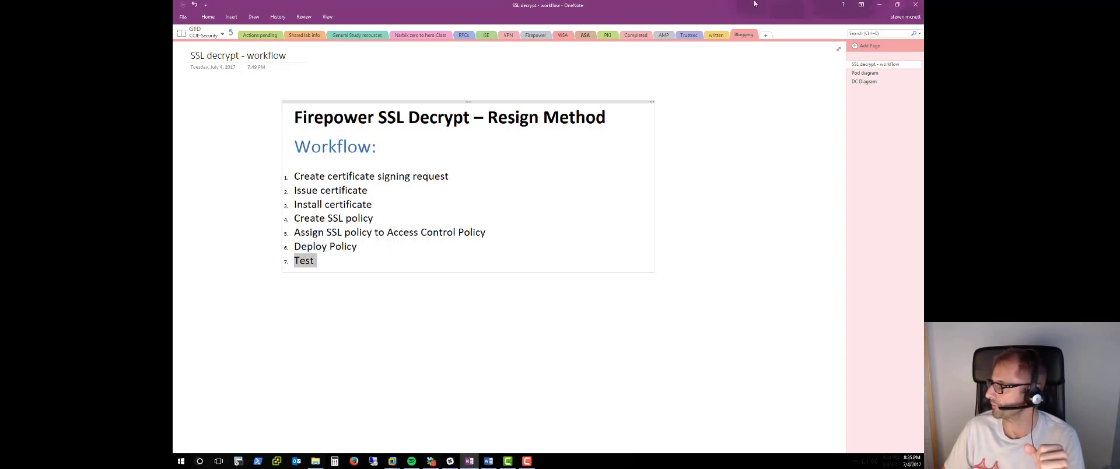
Step: Switch to the Firepower management console and open the PKI Internal CAs list in Object Management
left_click(897, 4)
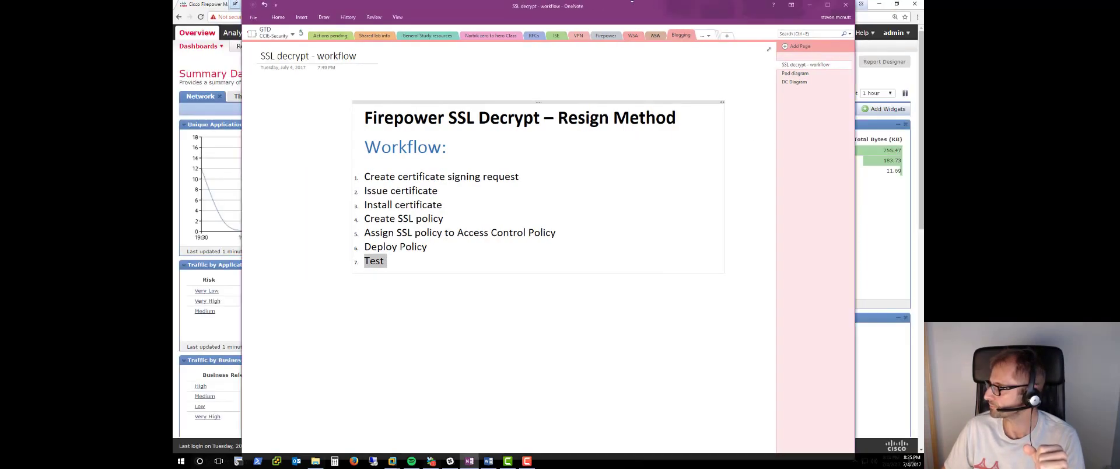
left_click_drag(298, 6, 299, 99)
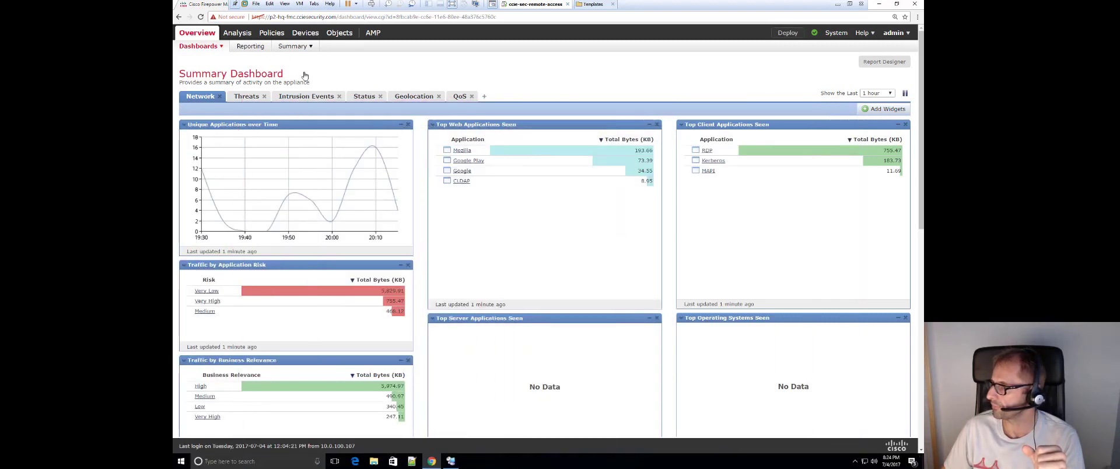
mouse_move(335, 36)
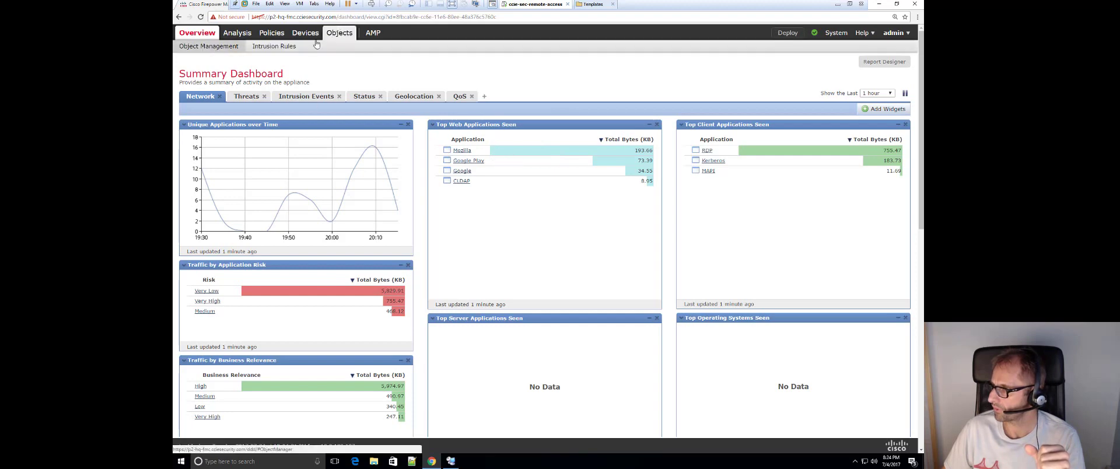
left_click(342, 38)
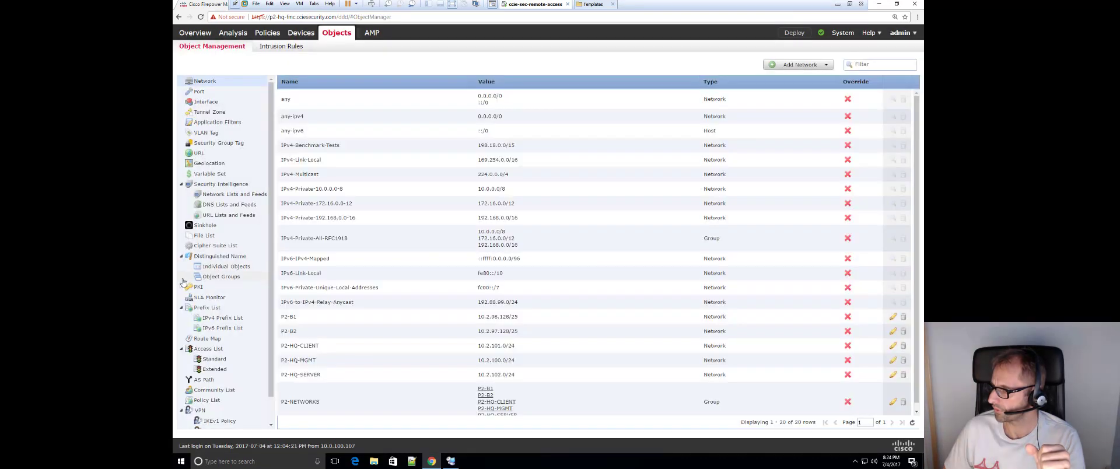
left_click(190, 288)
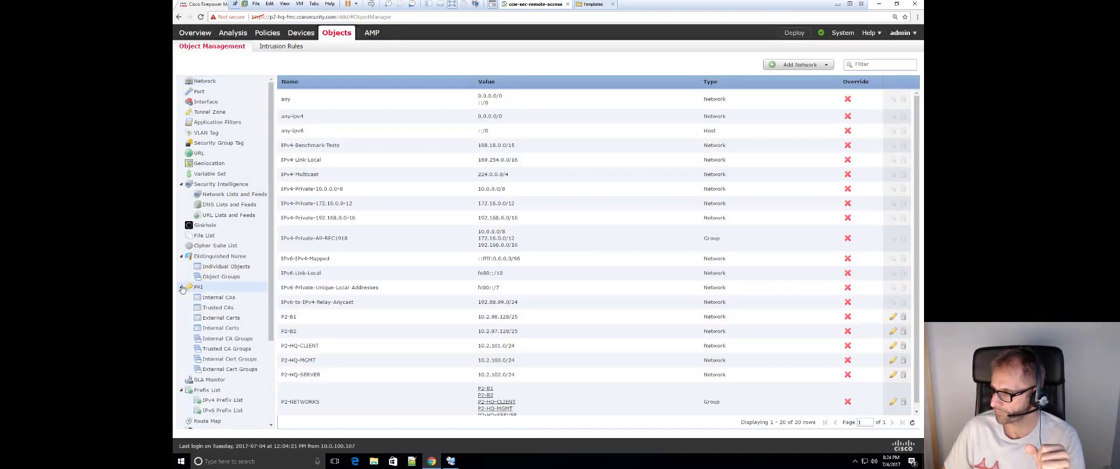
left_click(224, 298)
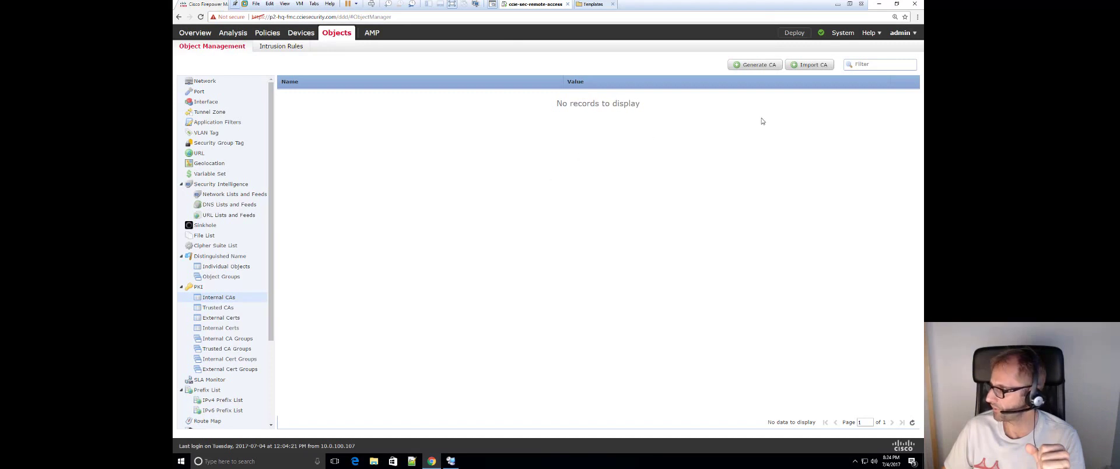
Step: Fill in a new internal CA with name and common name p2.fmc.densemode.com, country US, state FL, city awesome, organization densemode, unit IT
left_click(753, 65)
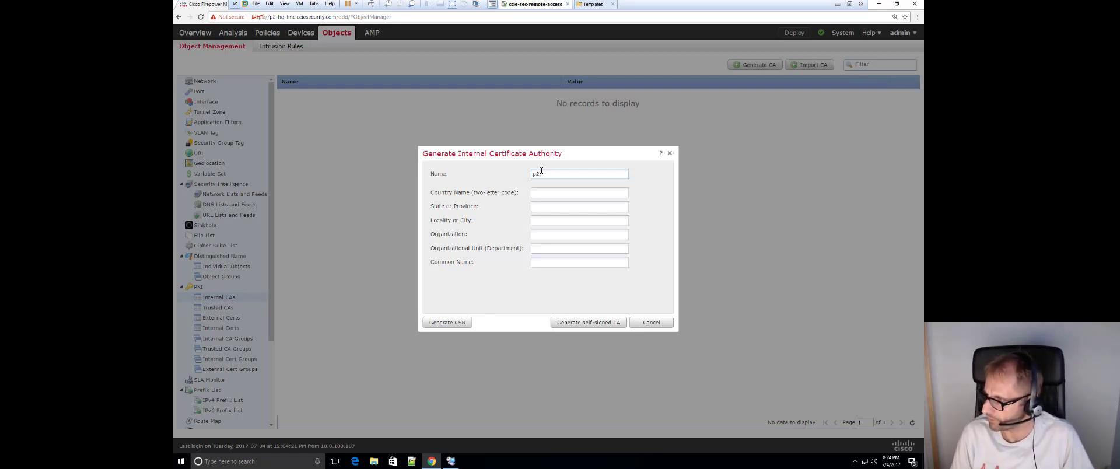
type("p2-fmc")
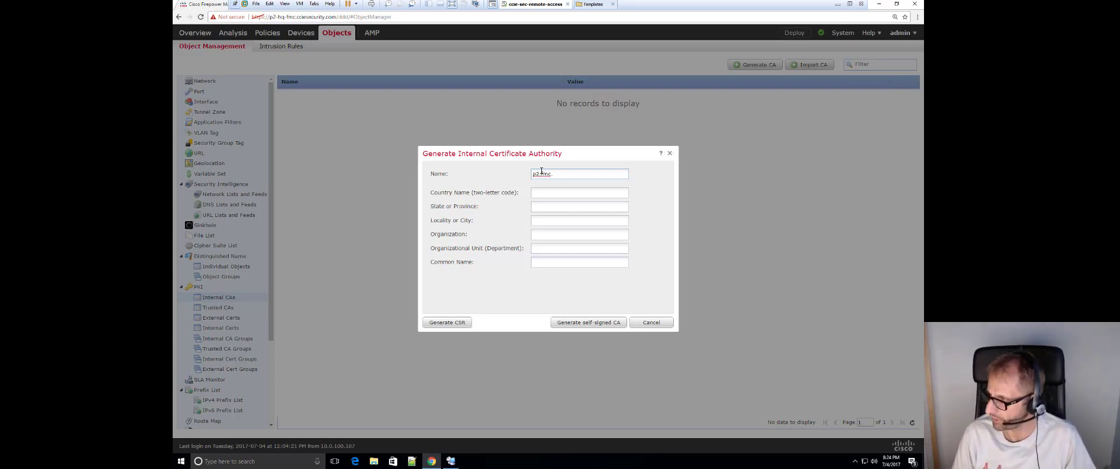
type(".den")
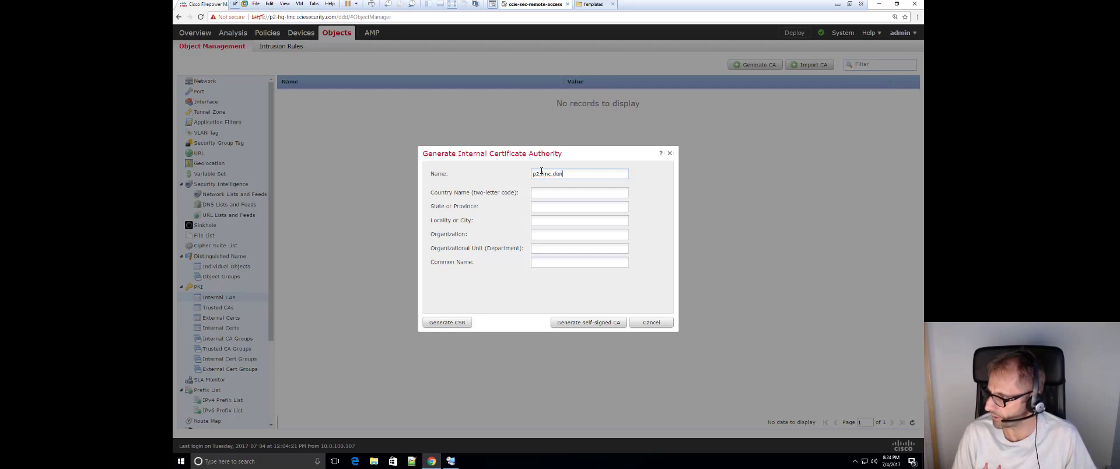
type("semode.com")
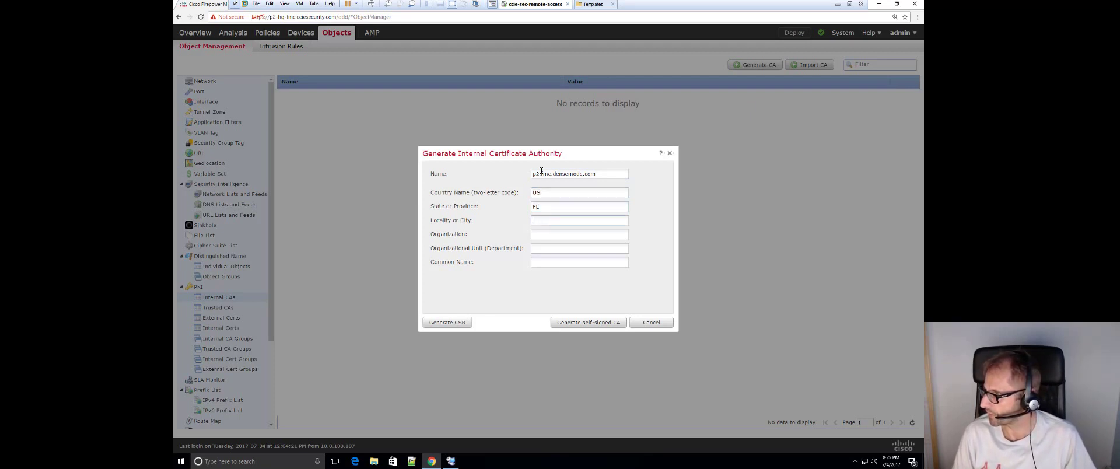
type("awesome")
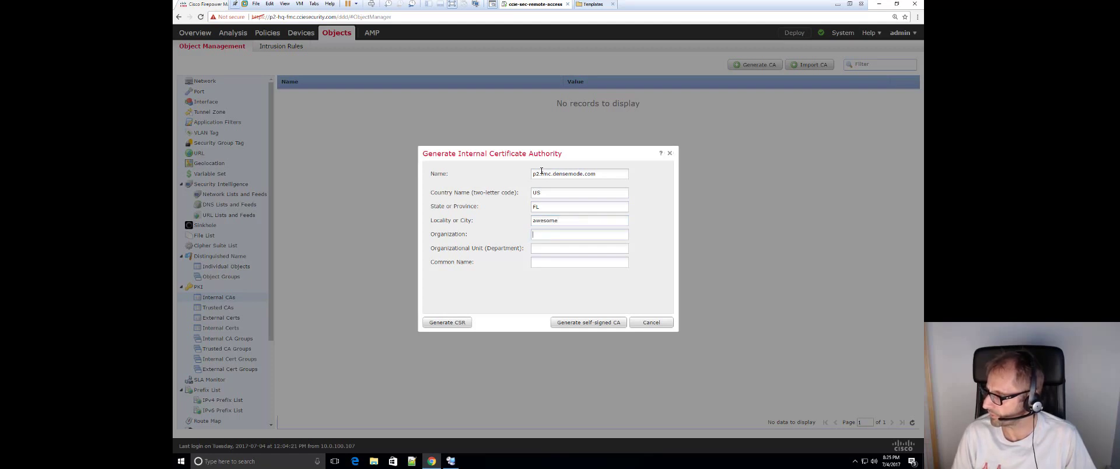
type("densemode")
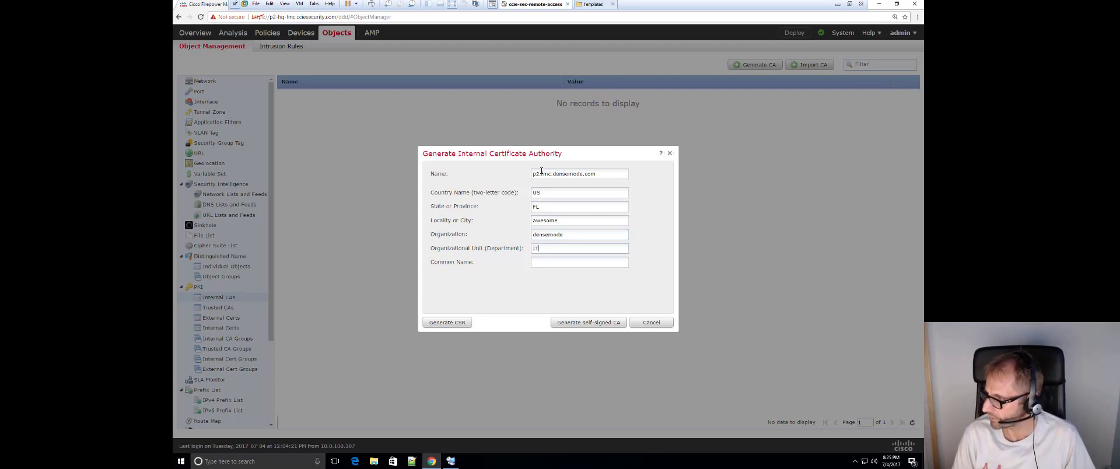
triple_click(541, 170)
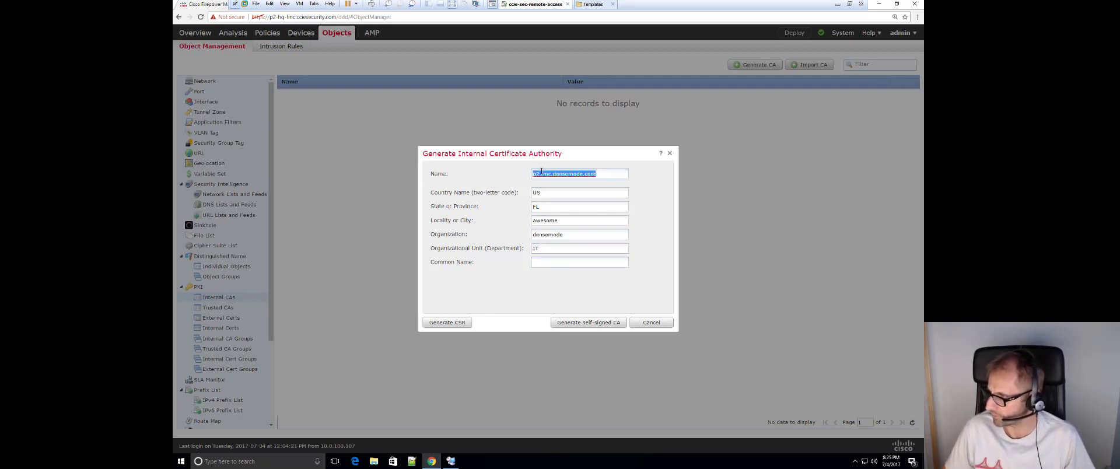
left_click(554, 260)
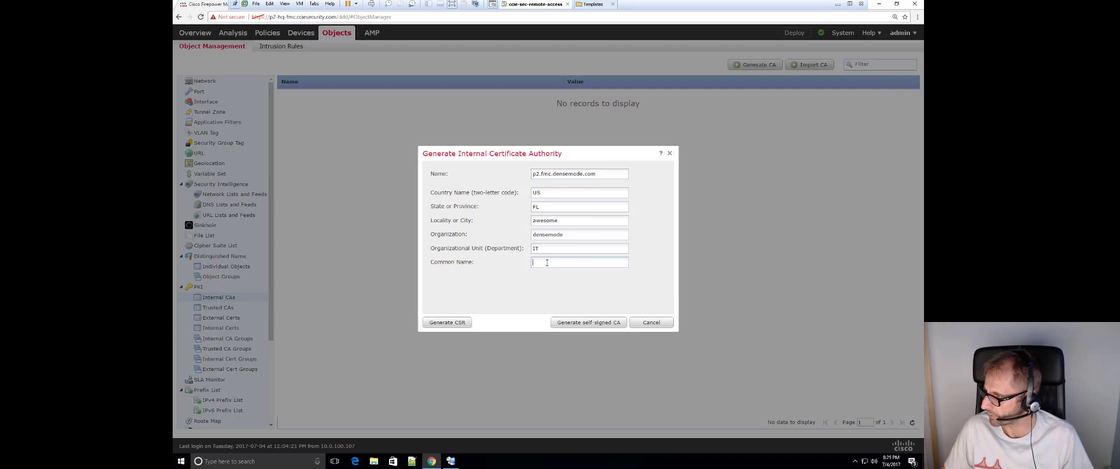
type("p2.fmc.densemode.com")
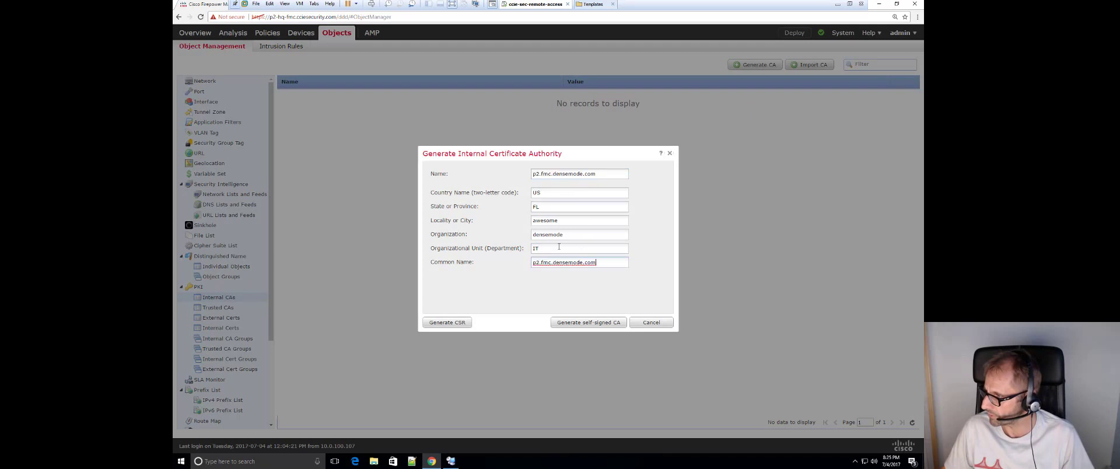
Step: Generate the CSR for the internal CA and copy the complete certificate request text
left_click(442, 324)
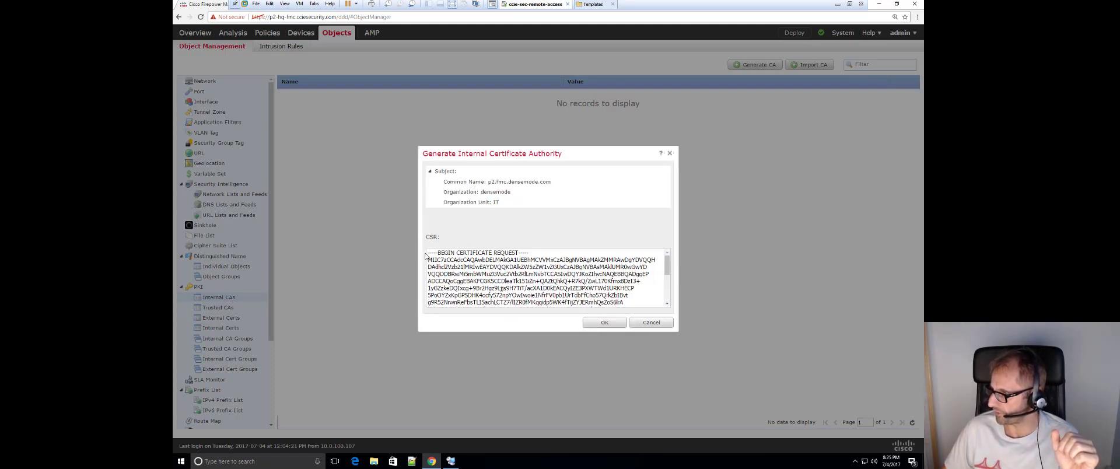
left_click_drag(427, 256, 492, 344)
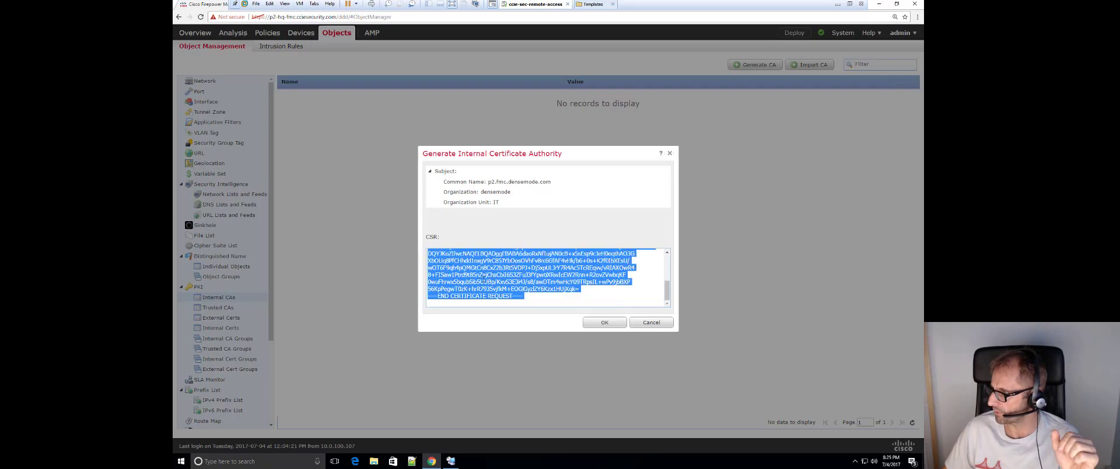
right_click(494, 260)
left_click(501, 267)
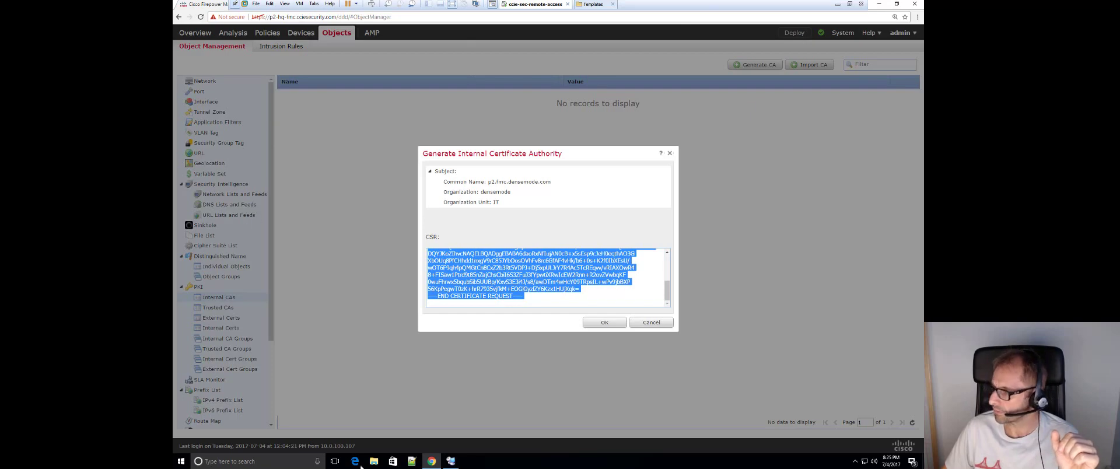
Step: Switch to the AD1 remote desktop session and bring up the Active Directory Certificate Services page in its browser
left_click(450, 460)
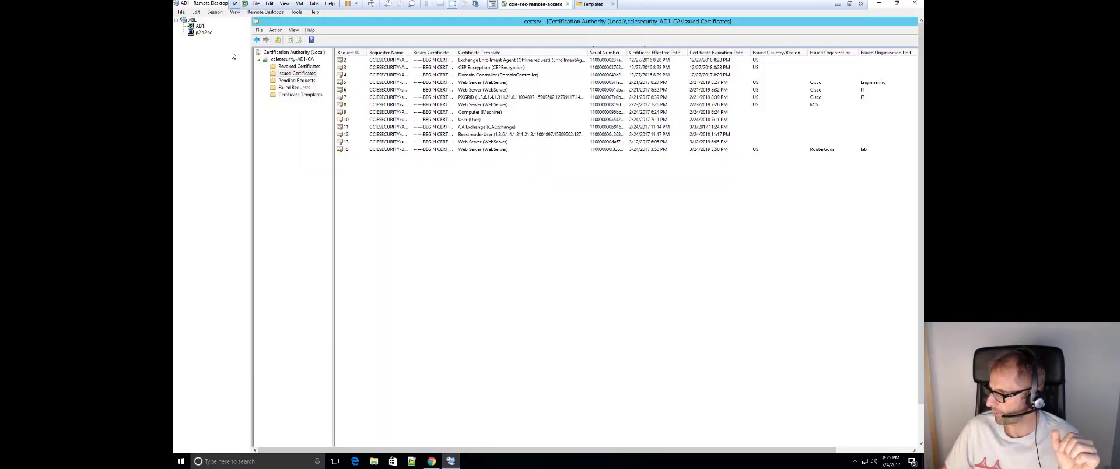
left_click(920, 427)
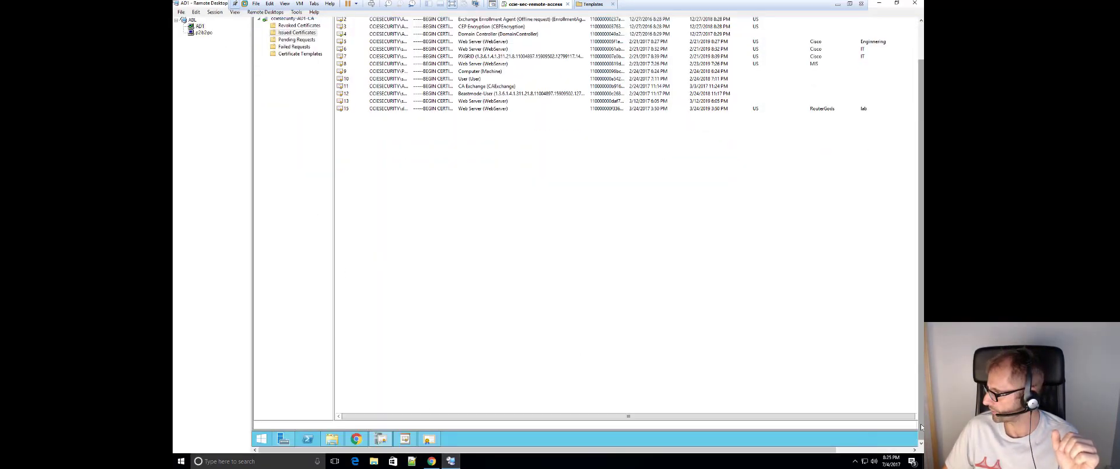
left_click(407, 441)
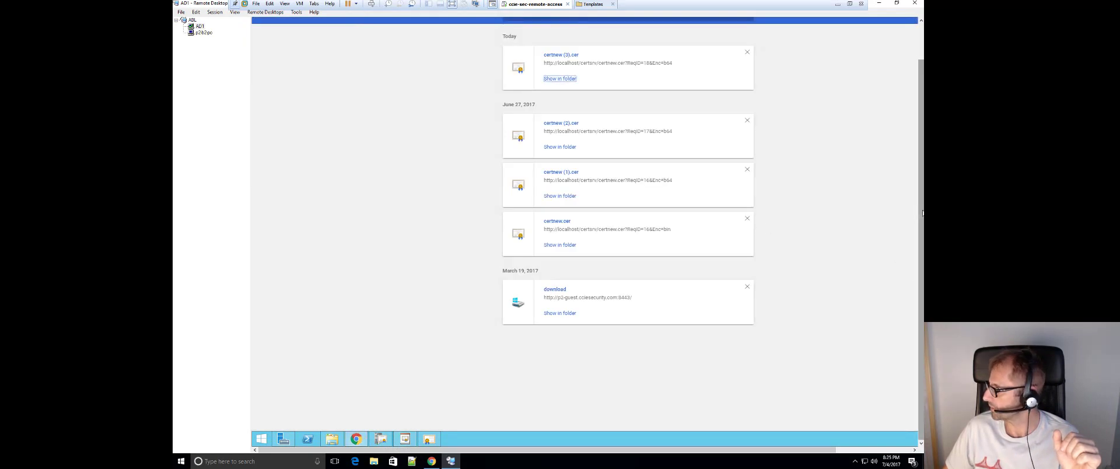
left_click_drag(922, 212, 922, 172)
left_click(316, 25)
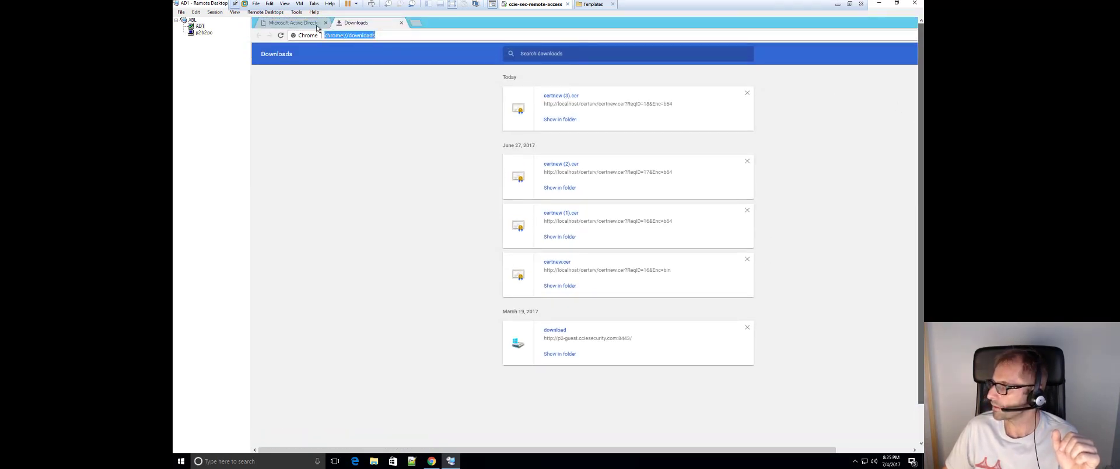
left_click(307, 25)
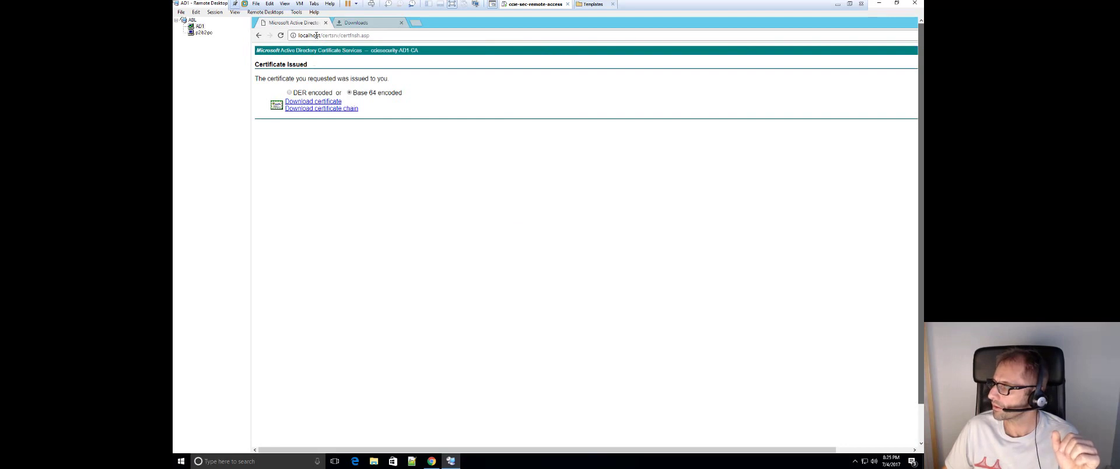
Step: Load the Certificate Services home page at localhost/certsrv/ and start a certificate request
left_click_drag(340, 35, 372, 36)
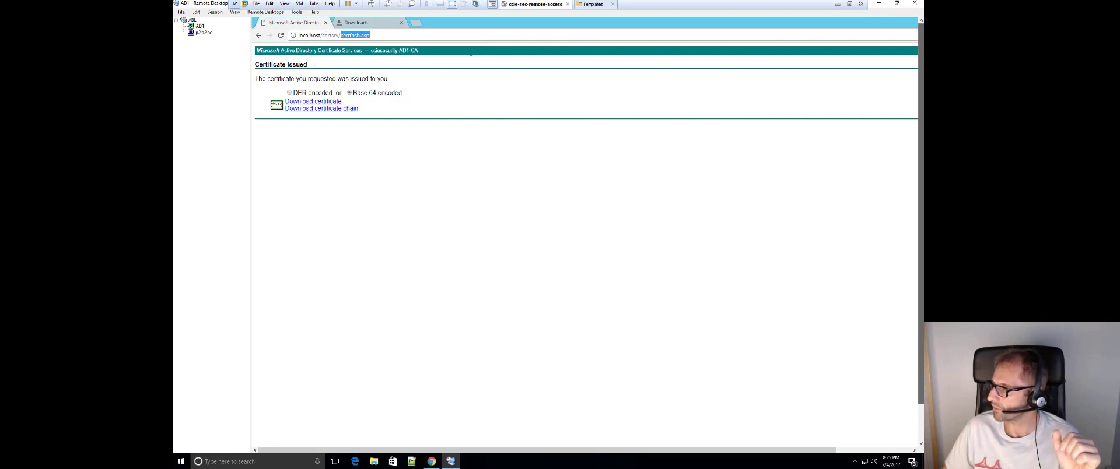
key("BackSpace")
key("Return")
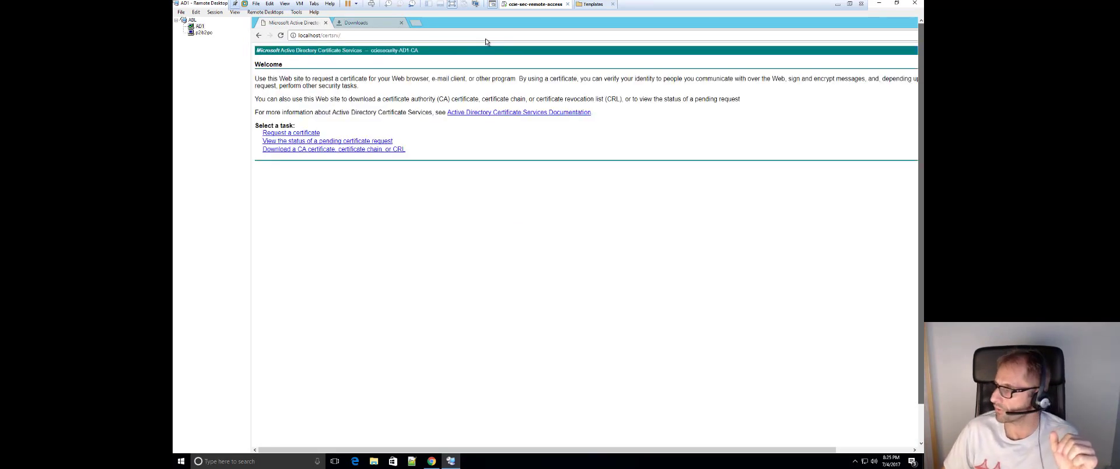
left_click(292, 133)
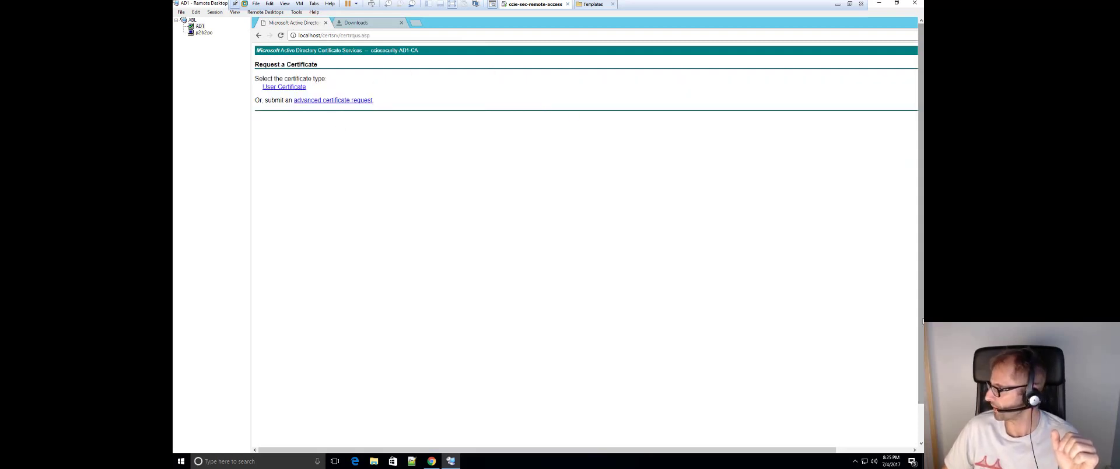
Step: Bring up the Certification Authority console on AD1, showing the issued certificates
scroll(922, 321, "down", 2)
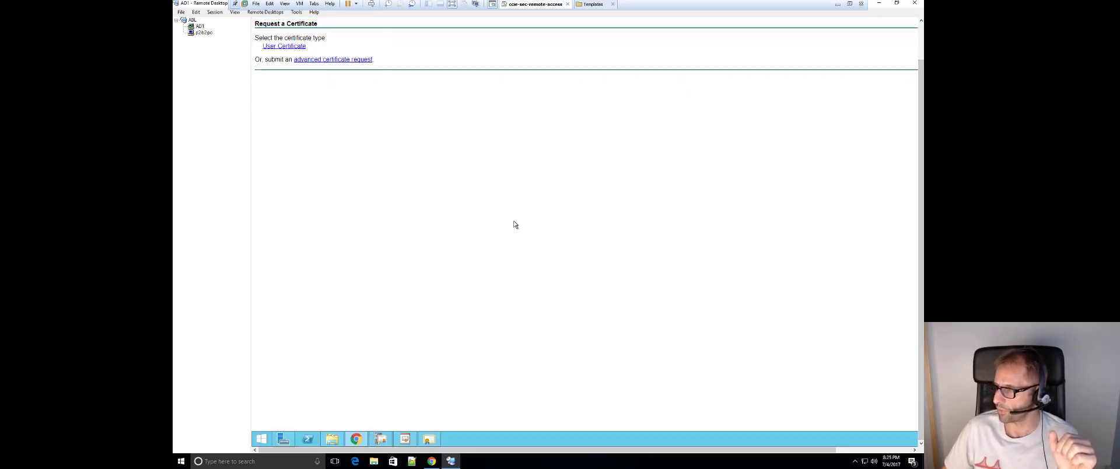
mouse_move(384, 441)
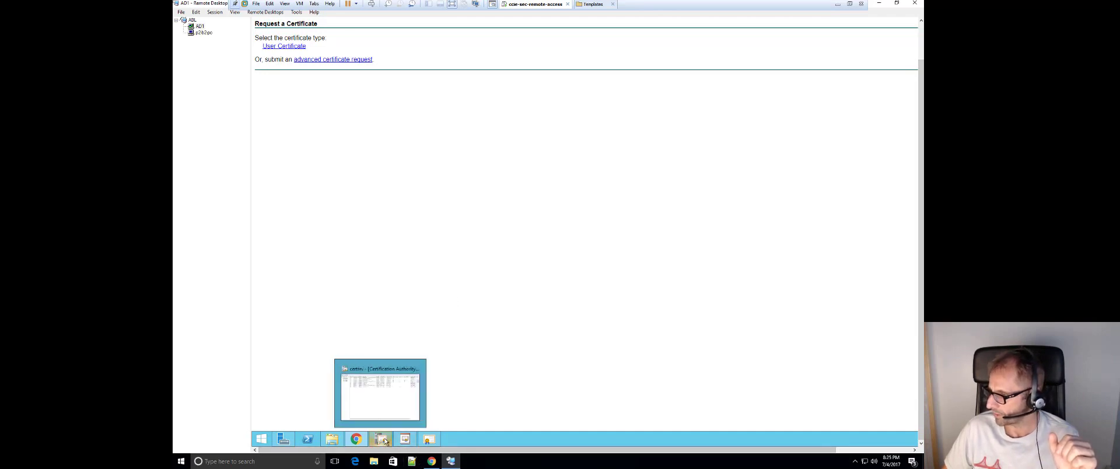
left_click(381, 413)
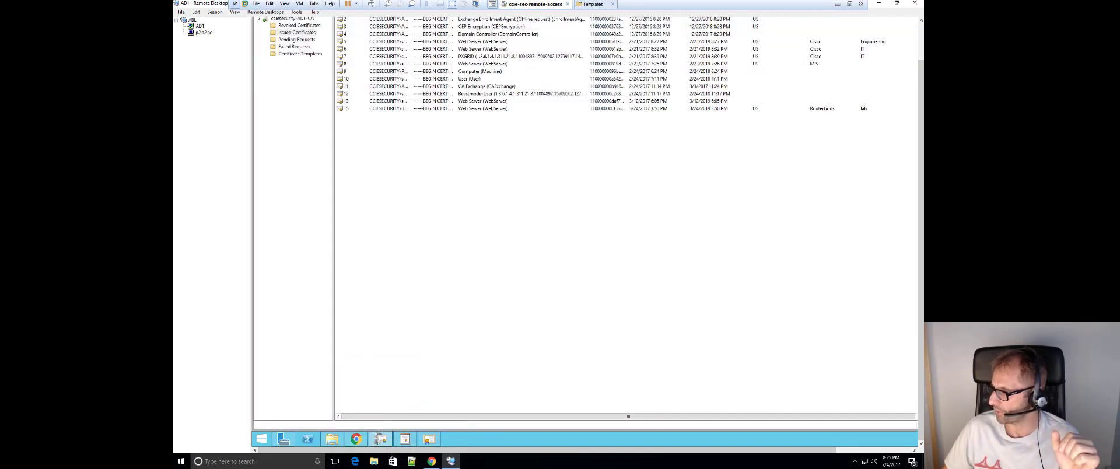
scroll(905, 149, "up", 2)
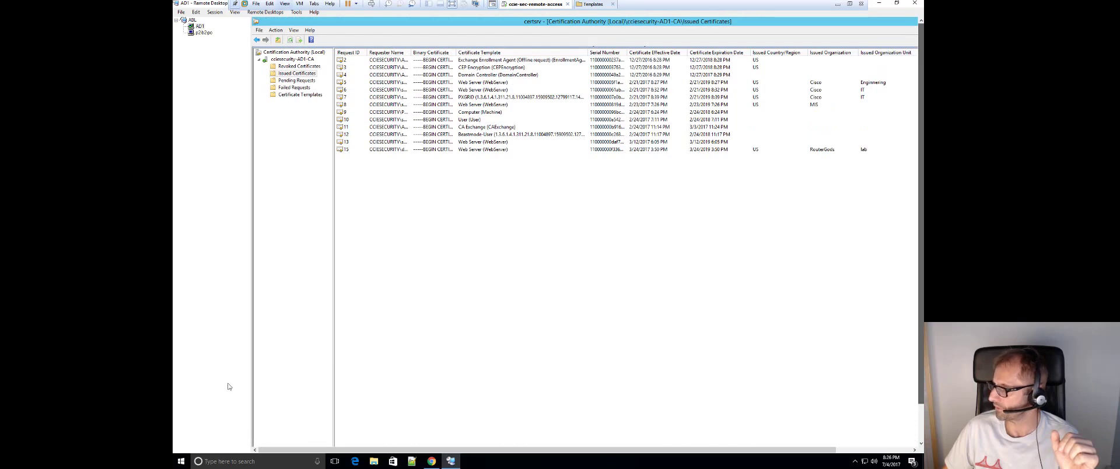
Step: Look up the Certification Authority entry among Server Manager's administrative tools, and return to the Certification Authority console
scroll(641, 434, "down", 2)
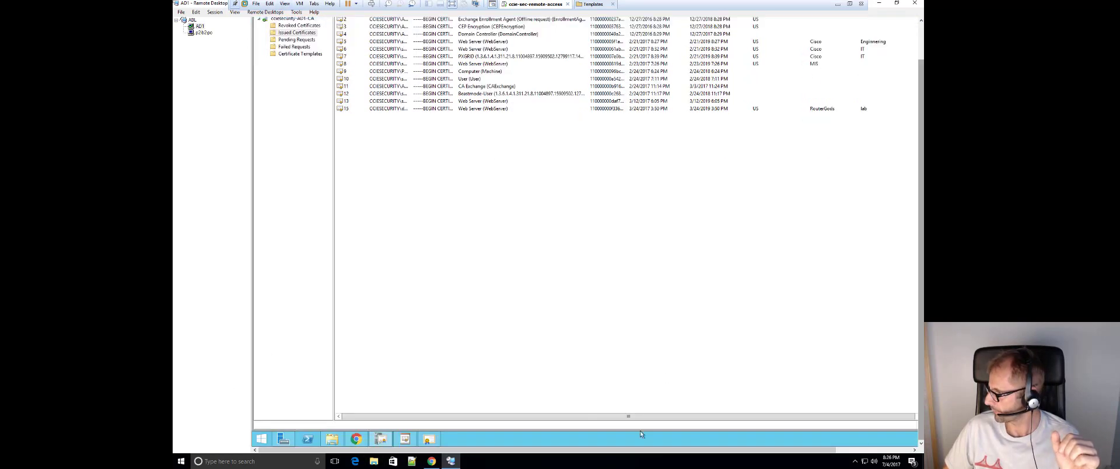
left_click(283, 438)
scroll(735, 268, "up", 2)
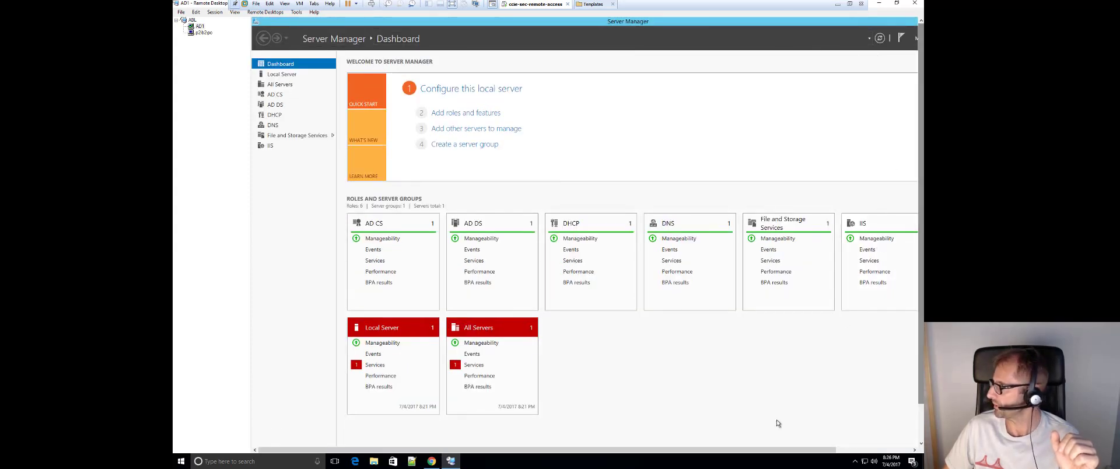
left_click_drag(645, 450, 861, 452)
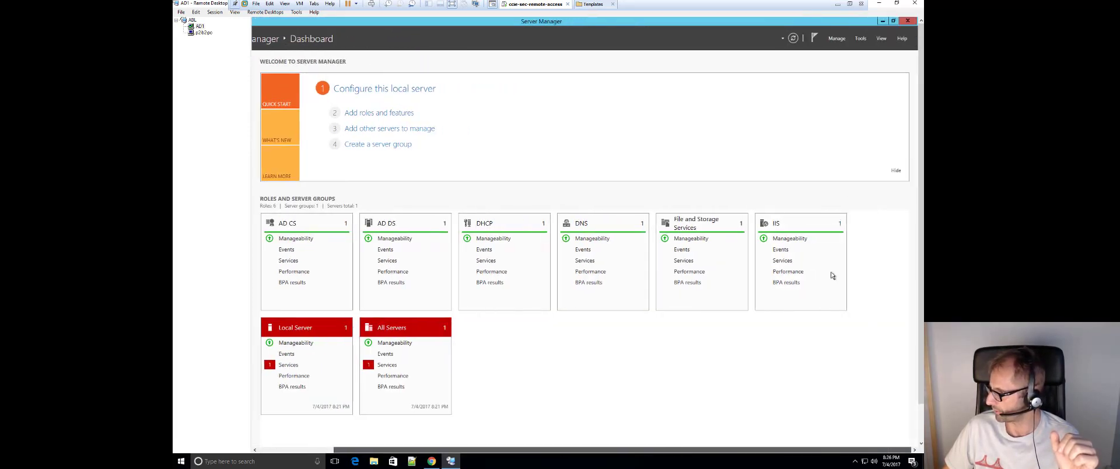
left_click(861, 38)
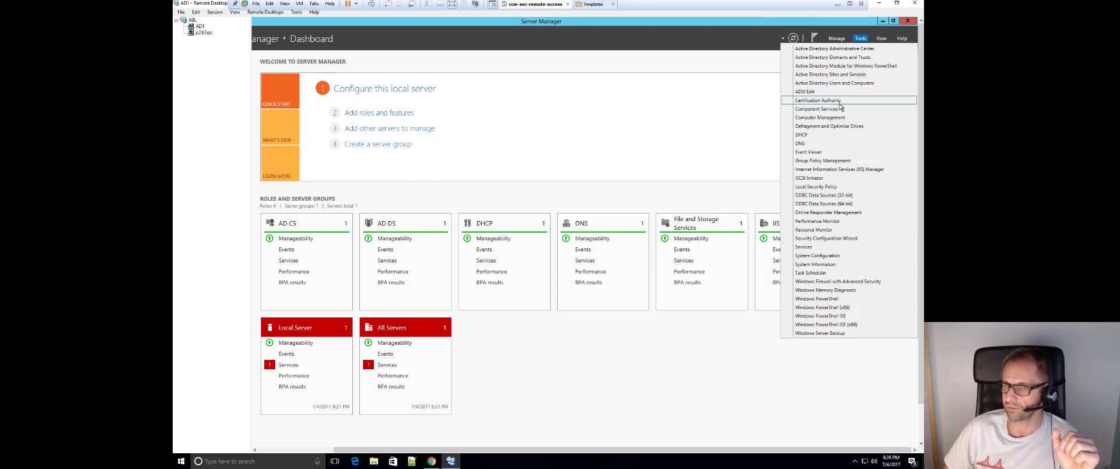
left_click(672, 52)
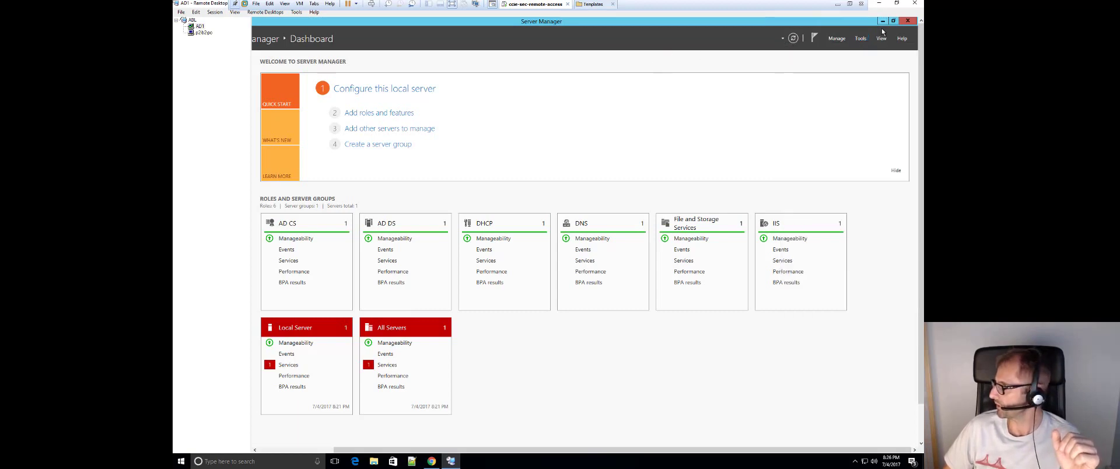
left_click(882, 20)
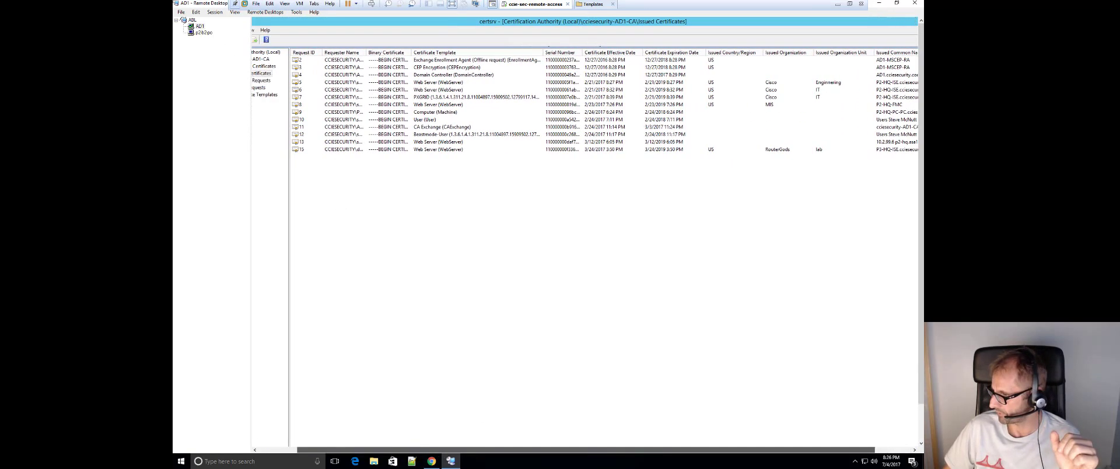
Step: Open the Certificate Templates Console from the CA's Certificate Templates folder and enlarge its window to show the full template list
left_click(294, 449)
left_click(297, 95)
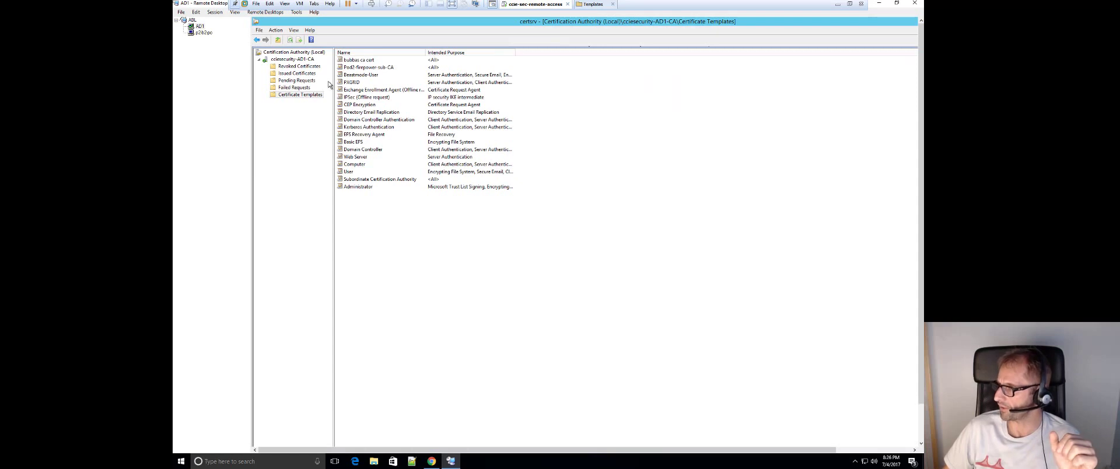
right_click(293, 97)
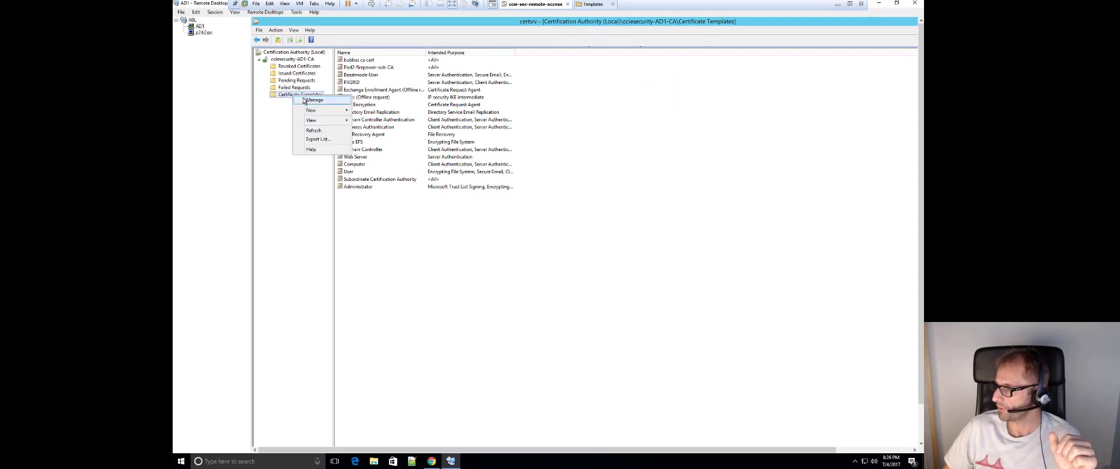
left_click(303, 101)
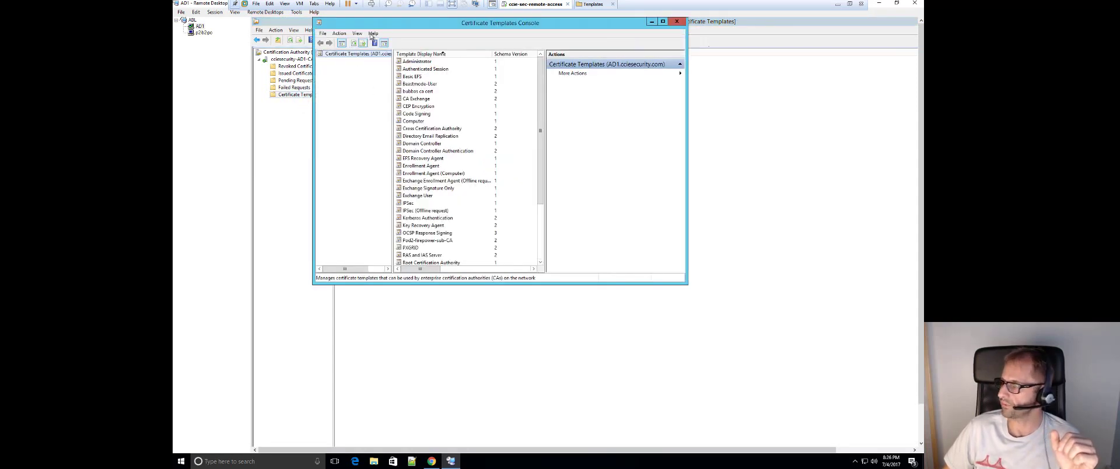
left_click_drag(375, 26, 358, 58)
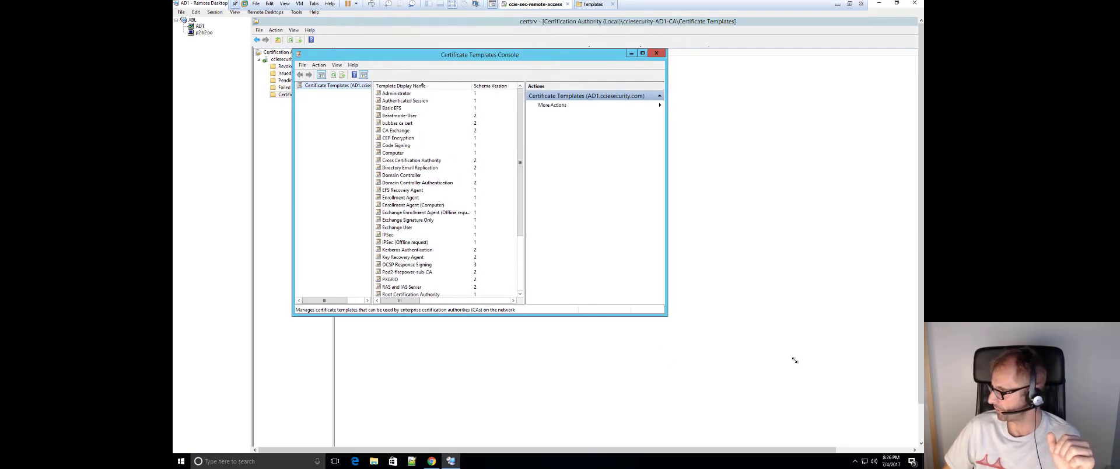
left_click_drag(794, 360, 851, 412)
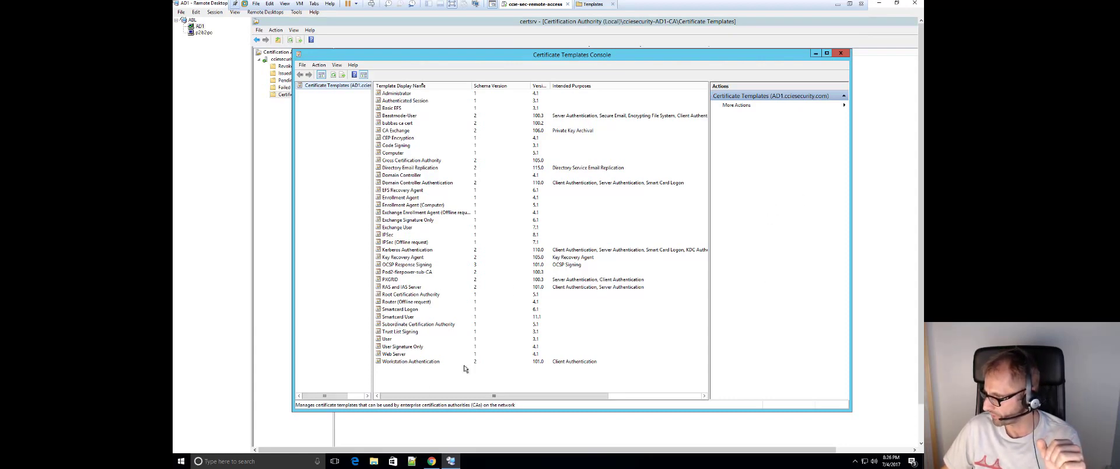
Step: Duplicate the Subordinate Certification Authority template and set the new template's display name to superawesomefirepowerca
left_click(408, 317)
left_click(407, 324)
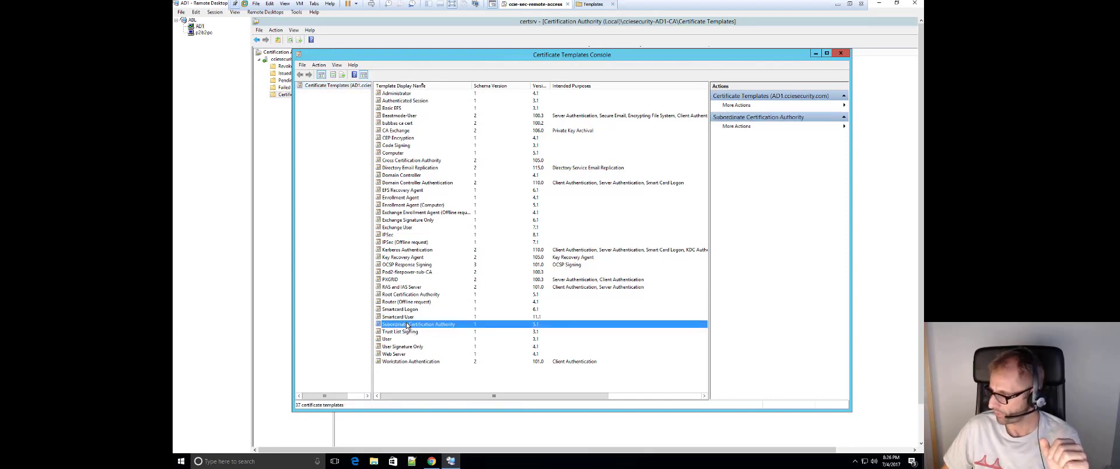
right_click(406, 325)
left_click(438, 328)
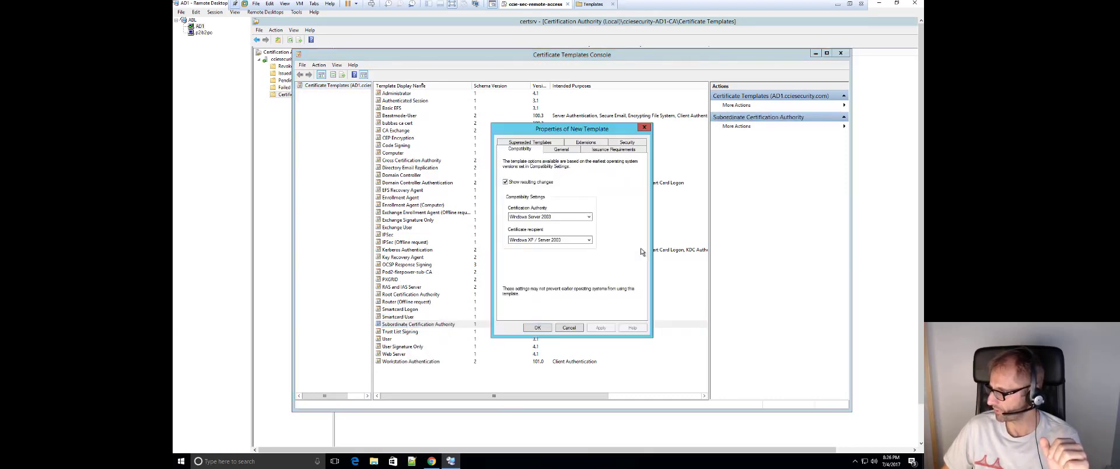
left_click(560, 150)
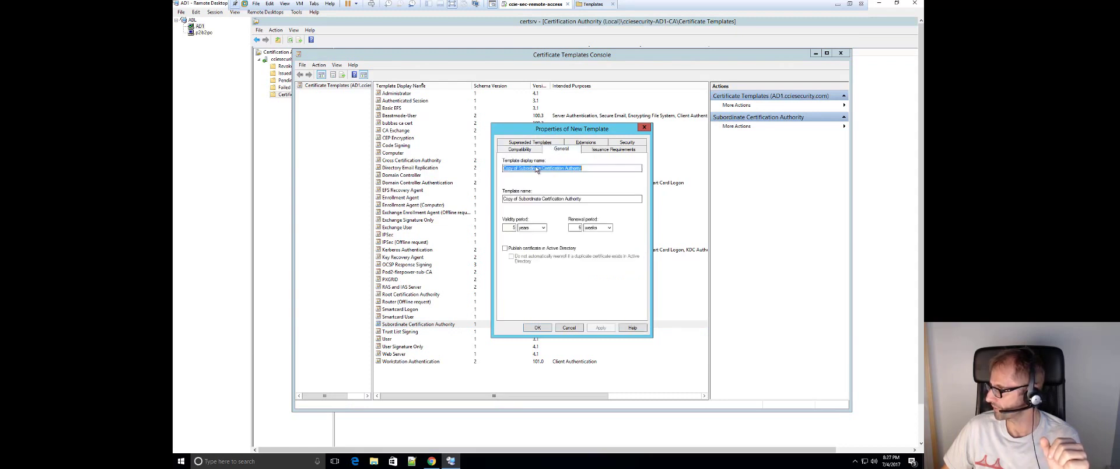
left_click_drag(582, 168, 555, 168)
left_click_drag(460, 166, 455, 167)
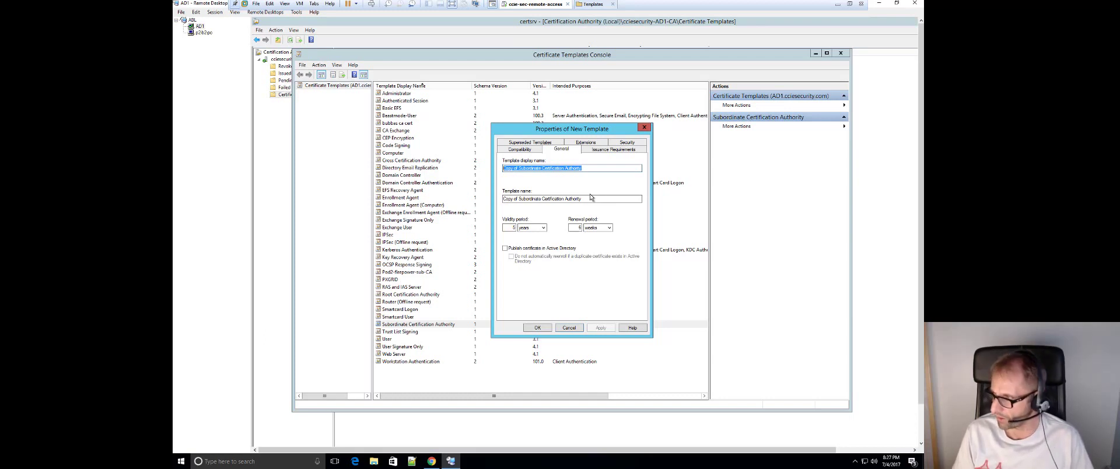
type("superawesomefirepowerca")
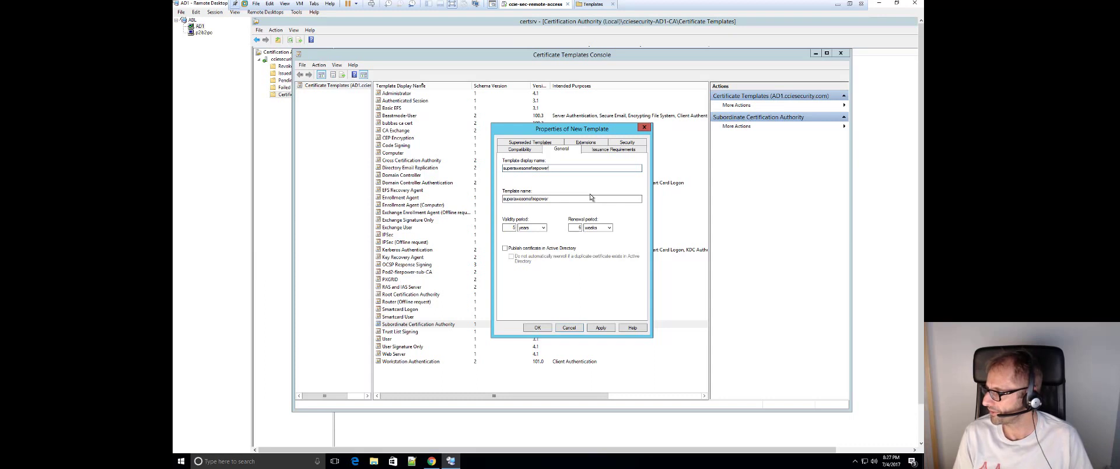
Step: Allow Authenticated Users the Write and Enroll permissions on the new template and save it
left_click(627, 143)
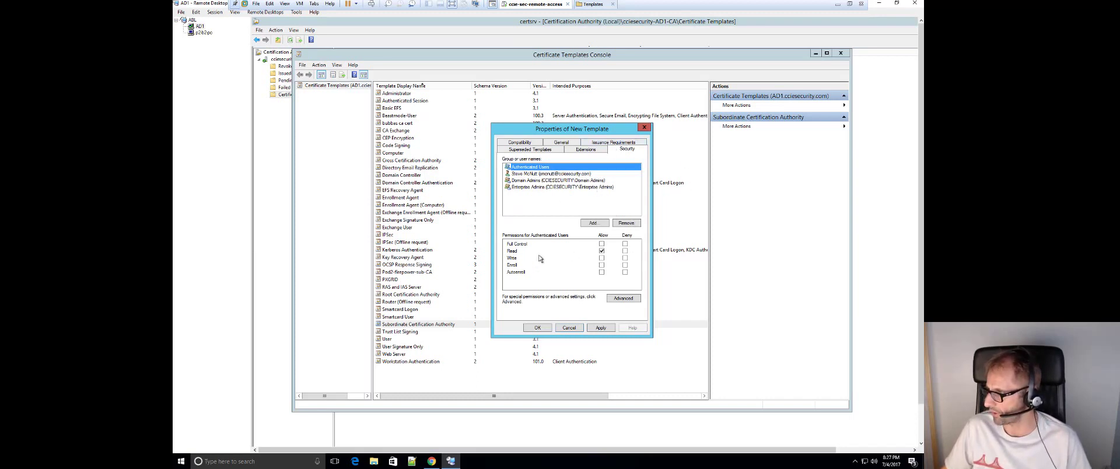
left_click(603, 264)
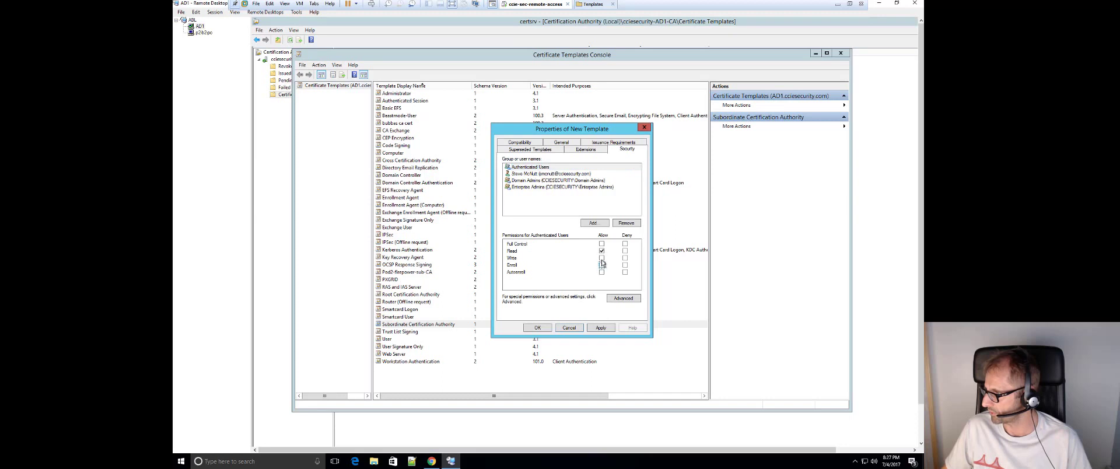
left_click(602, 258)
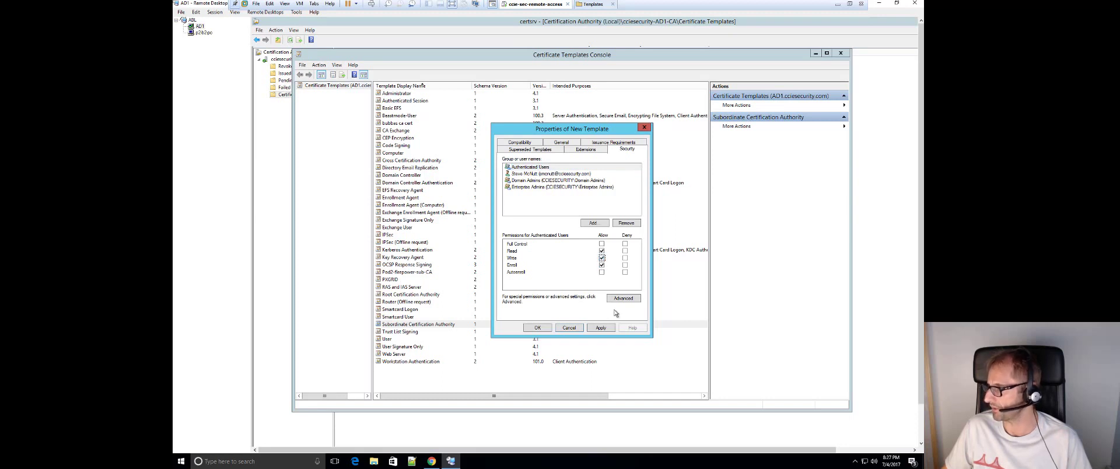
left_click(538, 329)
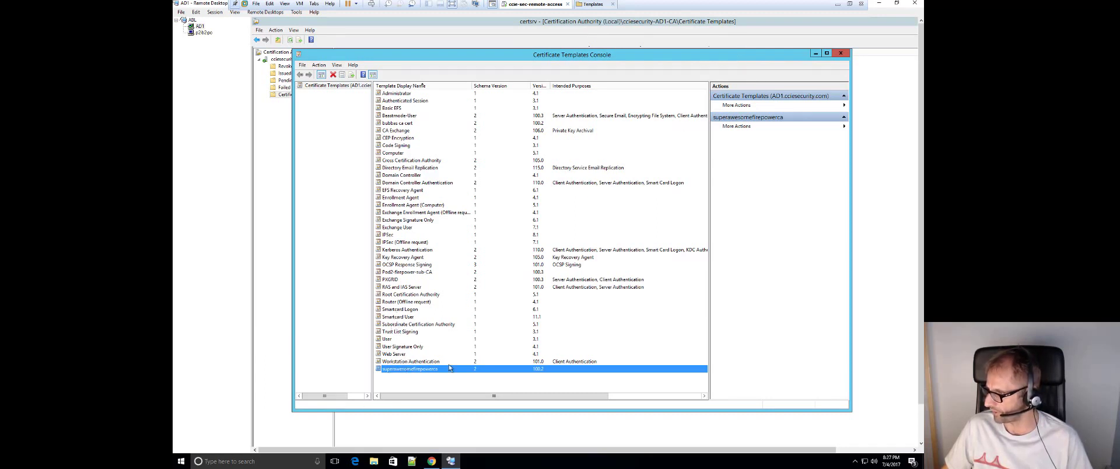
Step: Return to the Certification Authority console and enable superawesomefirepowerca as a certificate template to issue
right_click(417, 373)
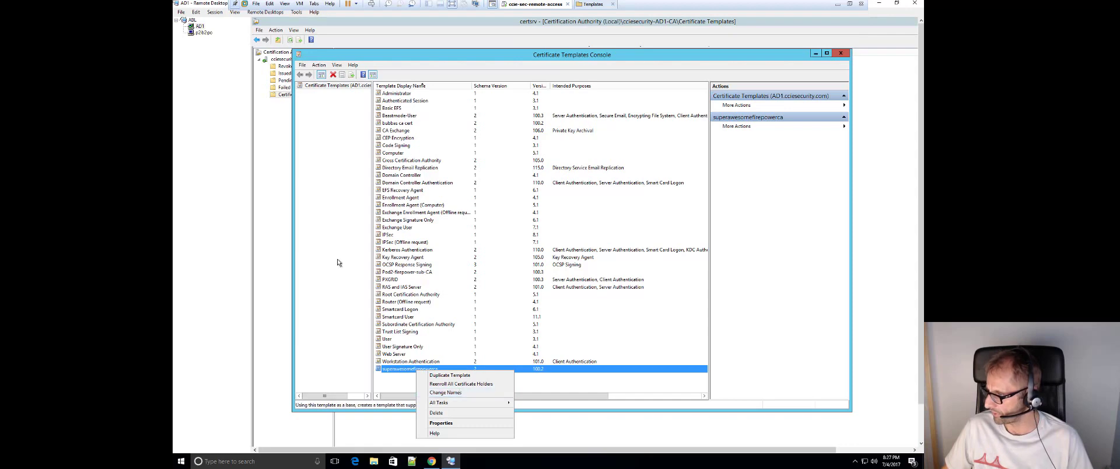
left_click(269, 194)
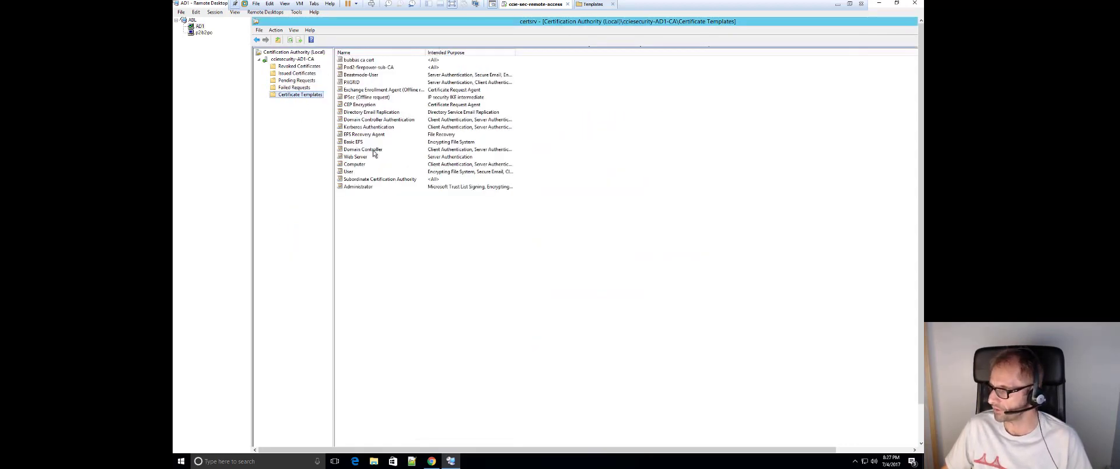
right_click(302, 100)
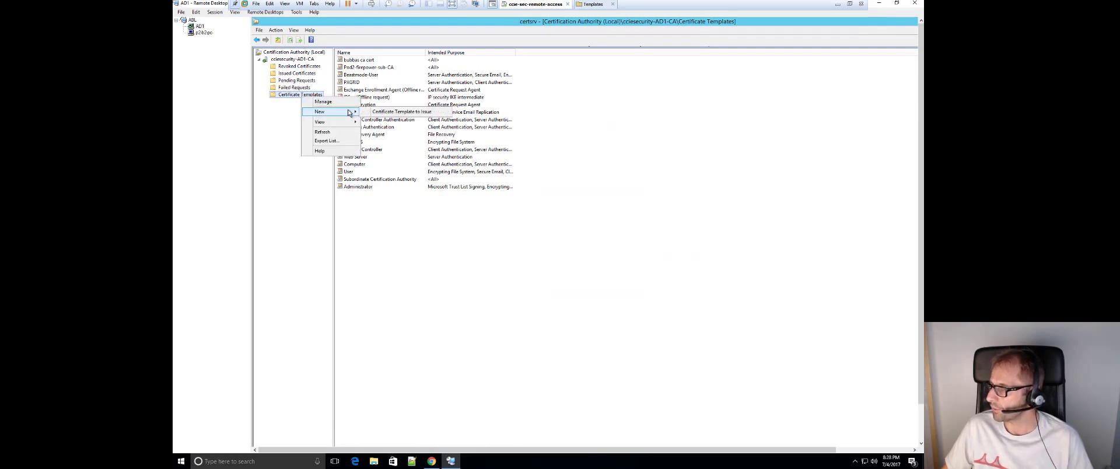
mouse_move(348, 111)
left_click(413, 113)
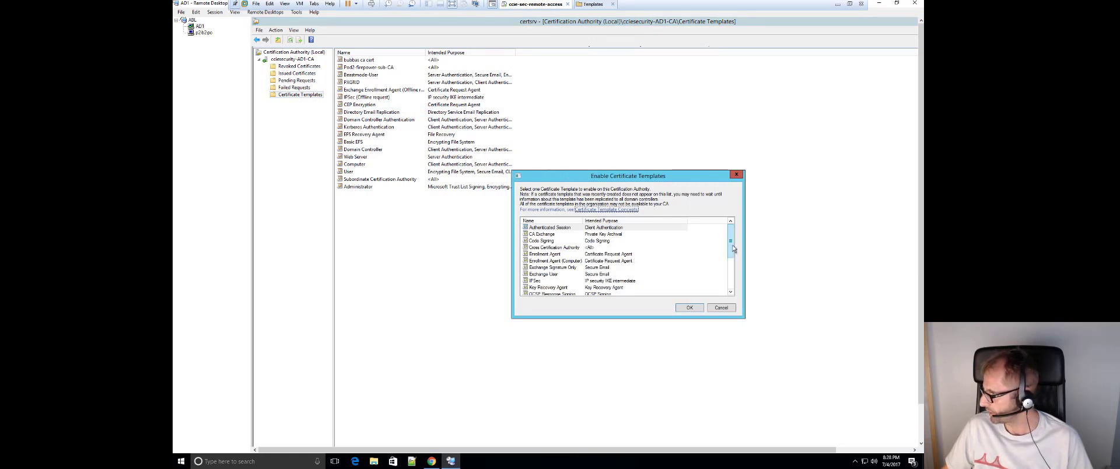
left_click_drag(731, 250, 738, 292)
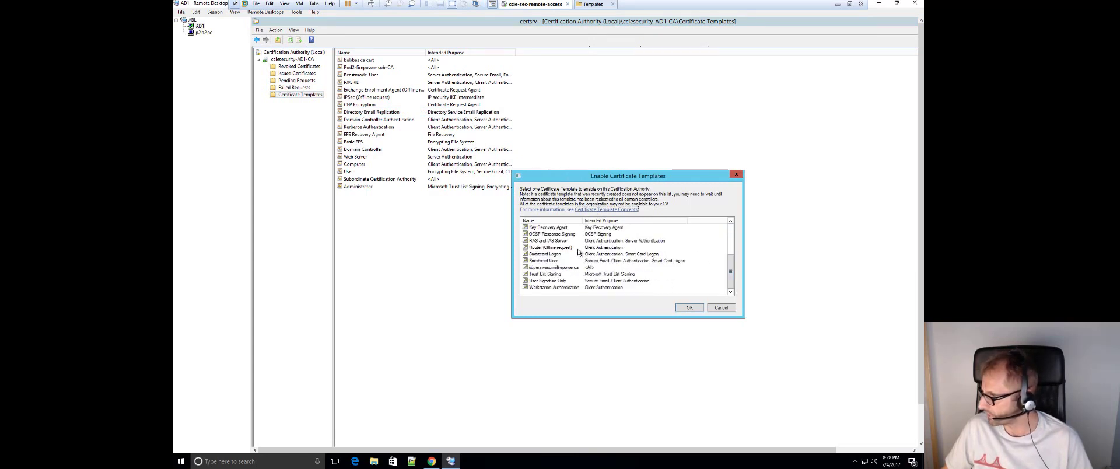
left_click(566, 268)
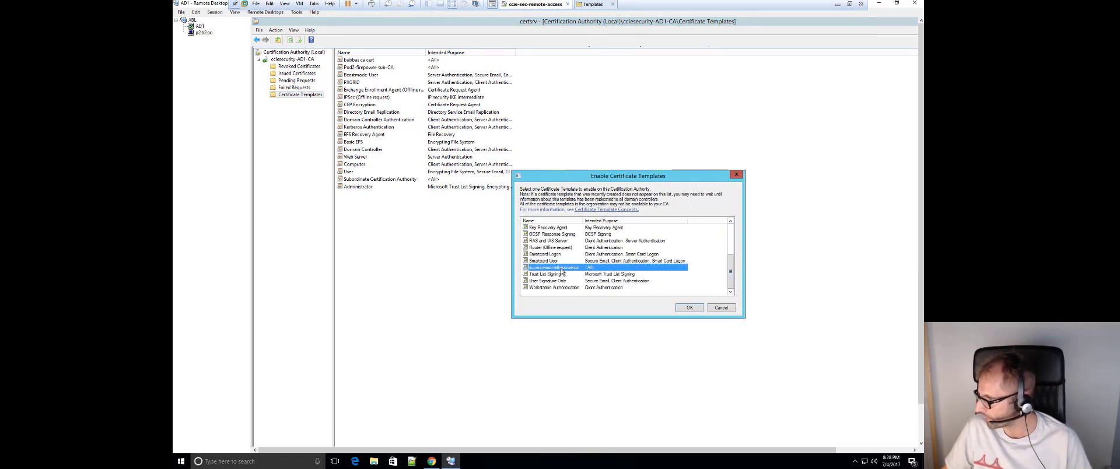
left_click(688, 307)
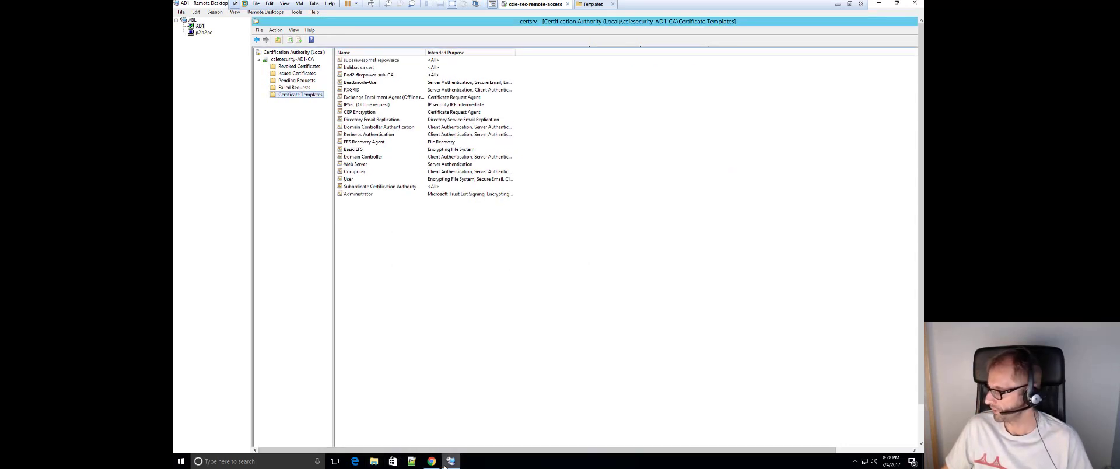
Step: Check the generated CSR in Firepower Management Center, and return to the Request a Certificate page in AD1's browser
left_click(432, 460)
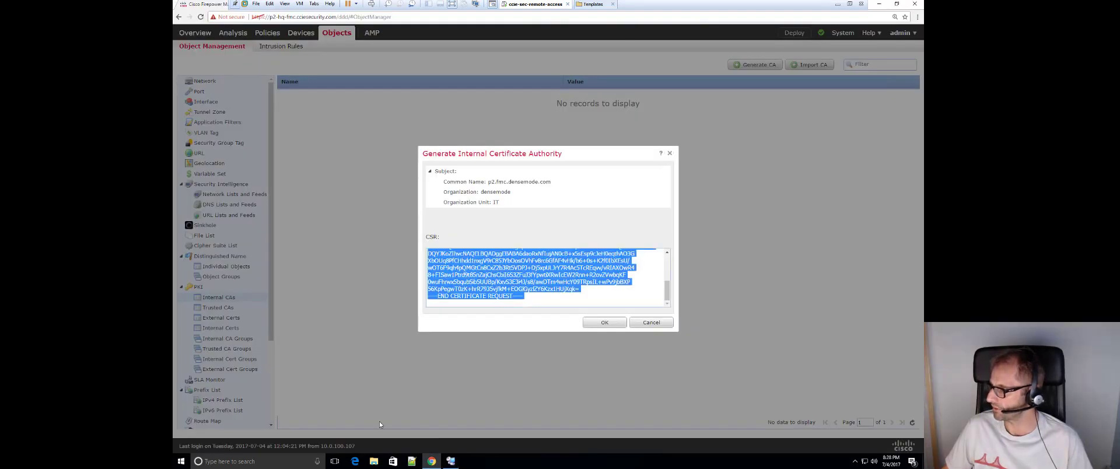
left_click(451, 462)
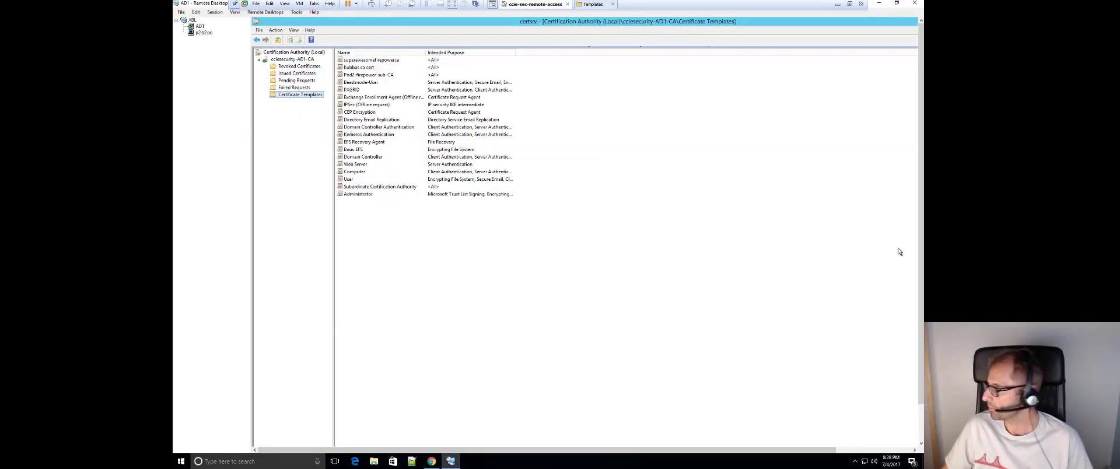
left_click_drag(919, 277, 919, 318)
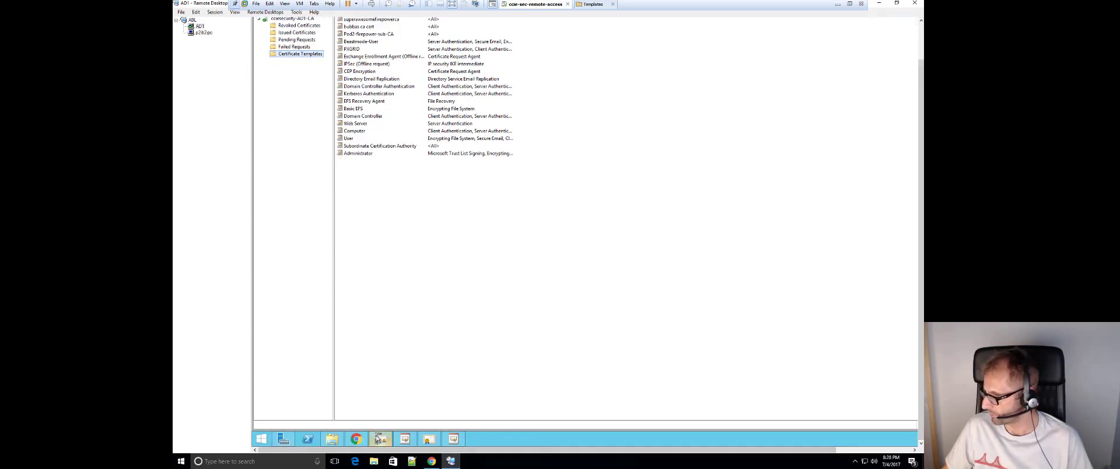
left_click(357, 440)
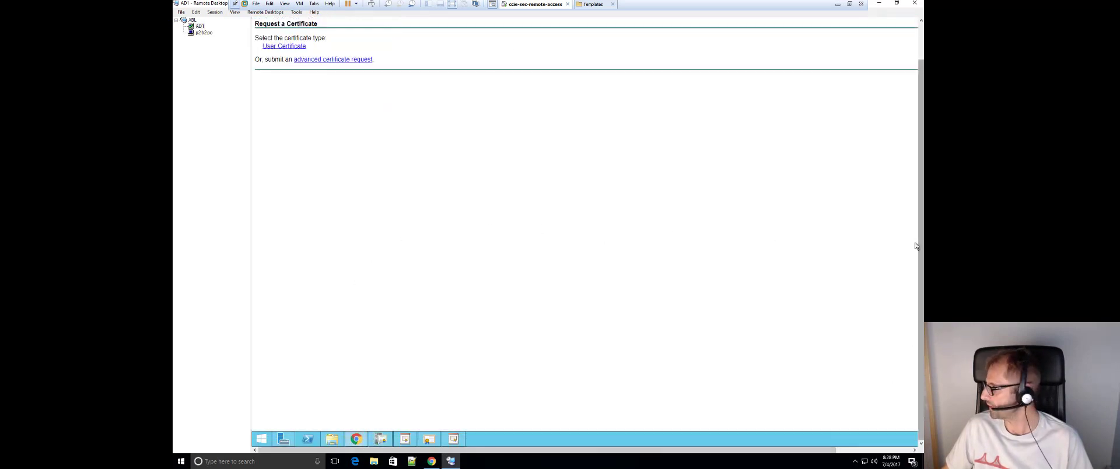
Step: Start an advanced certificate request and paste the copied Firepower CSR as the saved request, checking that it is complete
left_click_drag(920, 208, 907, 163)
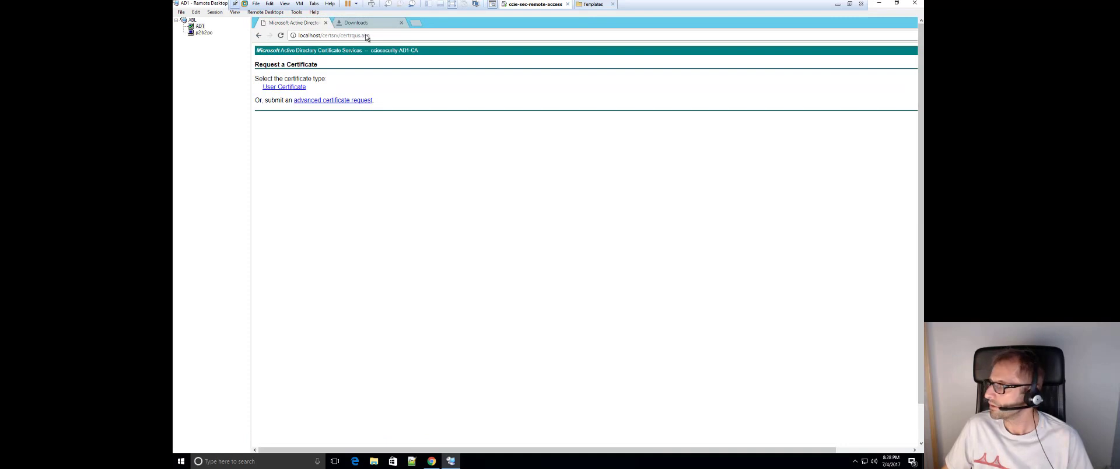
left_click_drag(338, 35, 298, 36)
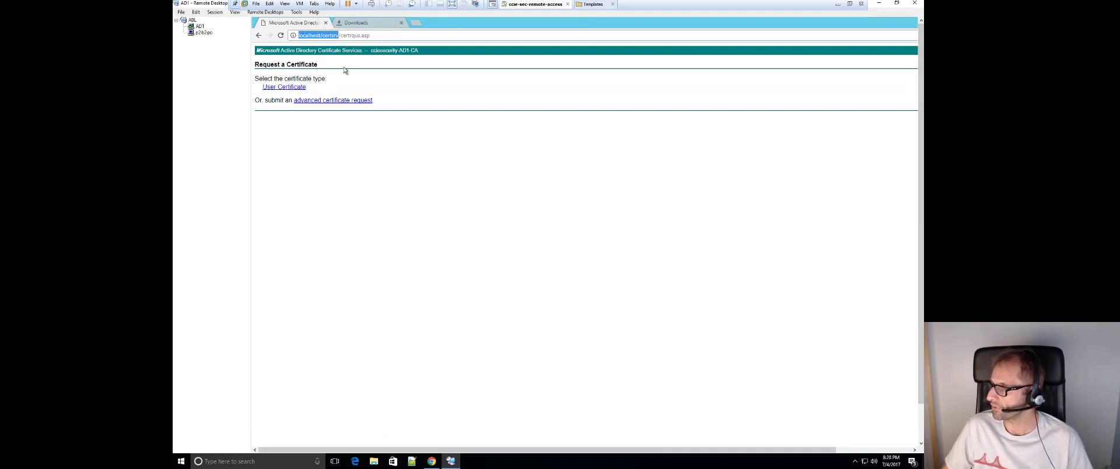
left_click(344, 100)
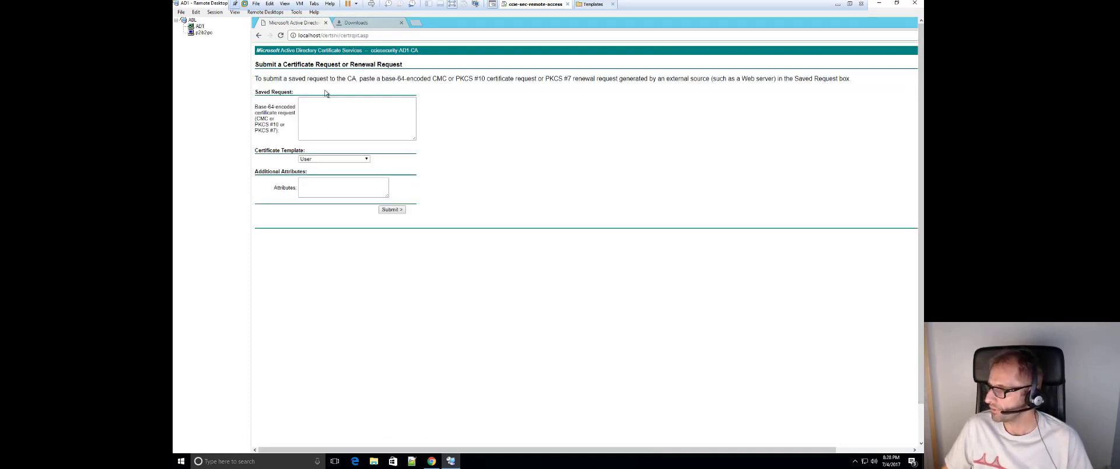
left_click(346, 159)
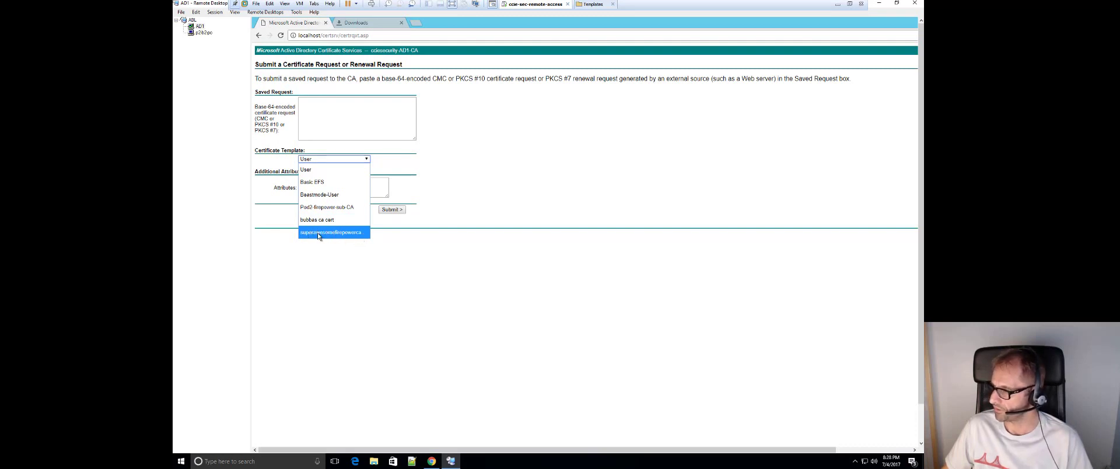
left_click(490, 162)
left_click(383, 113)
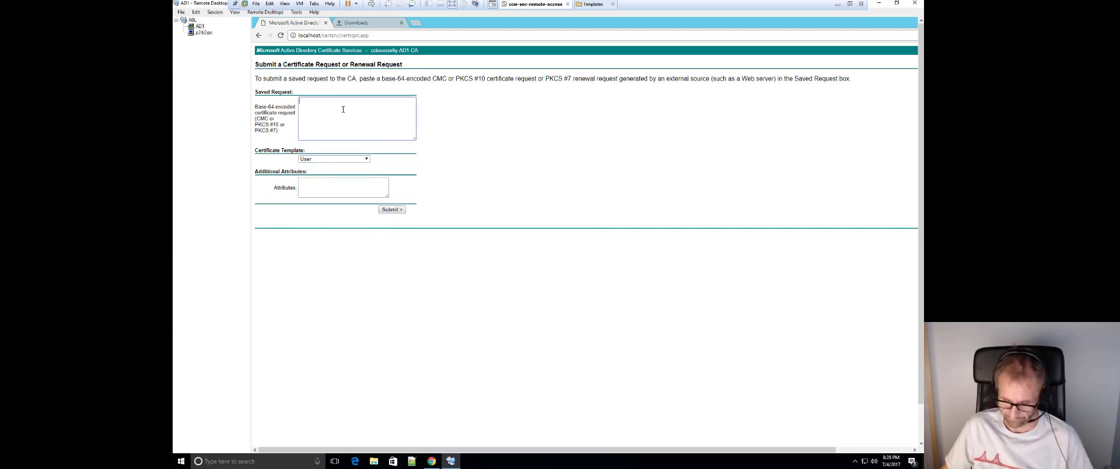
key("ctrl+v")
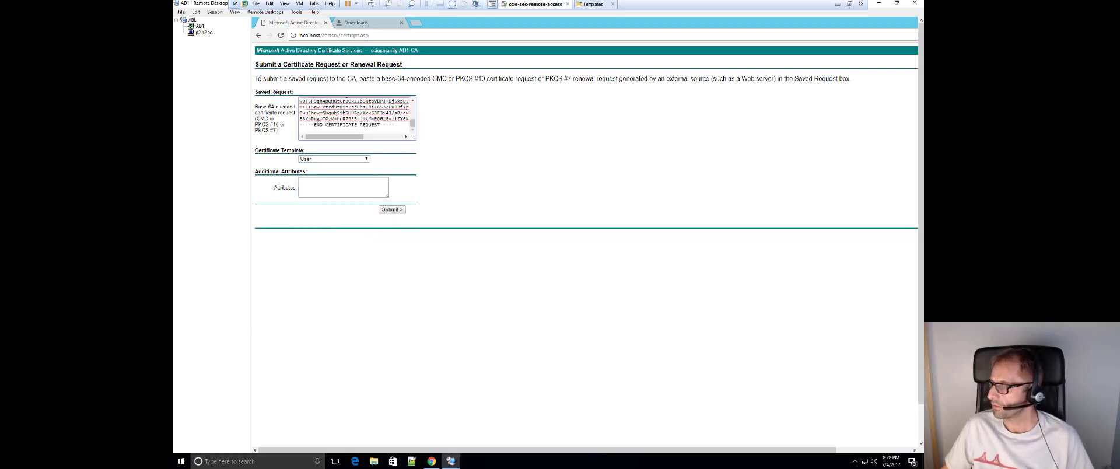
scroll(343, 112, "up", 5)
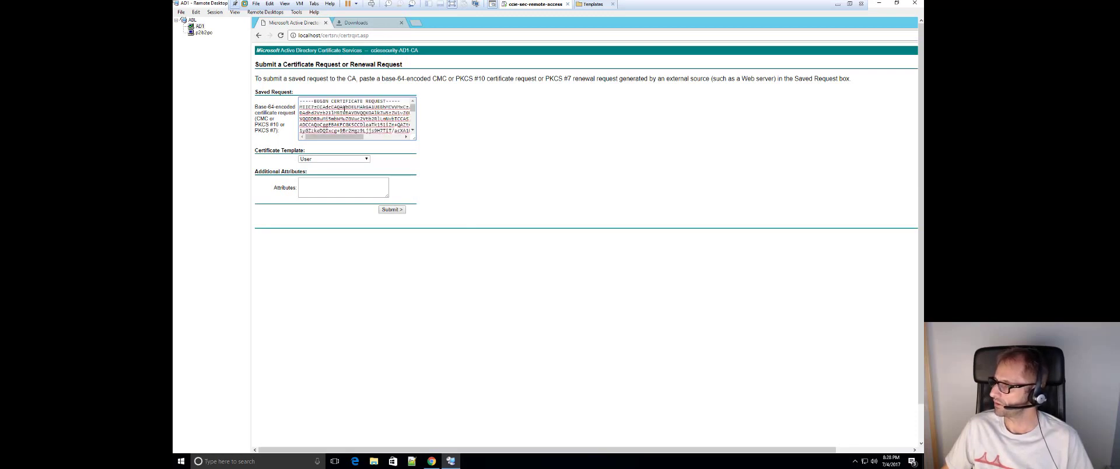
scroll(344, 109, "down", 5)
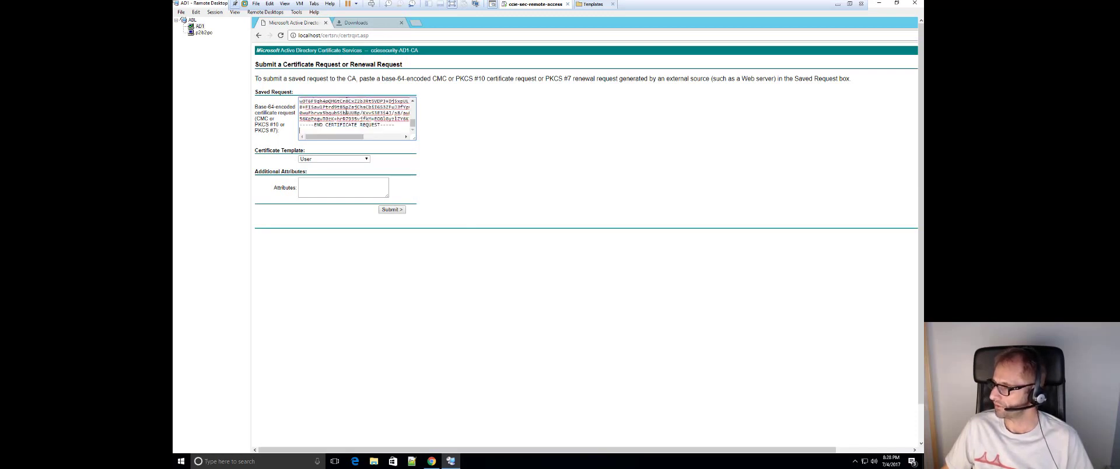
Step: Choose the superawesomefirepowerca certificate template for the request and submit it
left_click(335, 159)
left_click(322, 234)
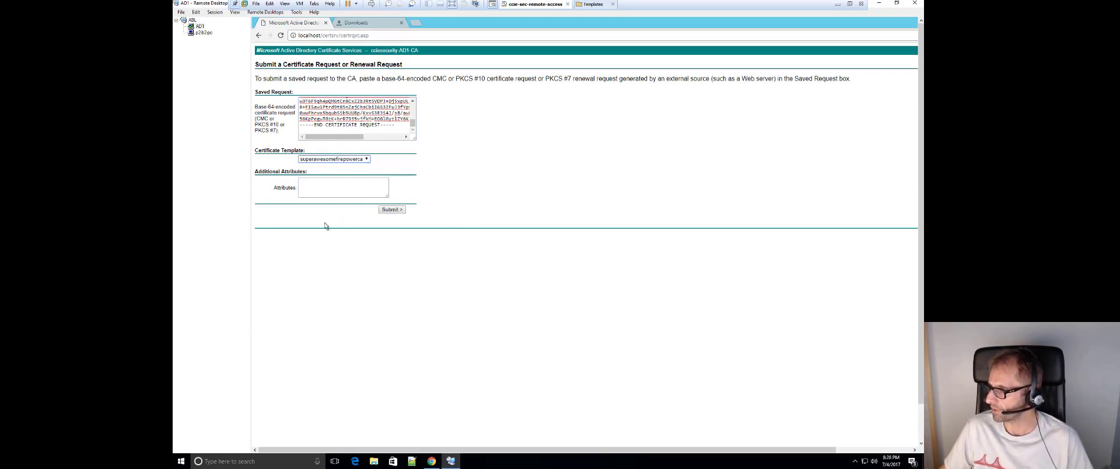
left_click(395, 211)
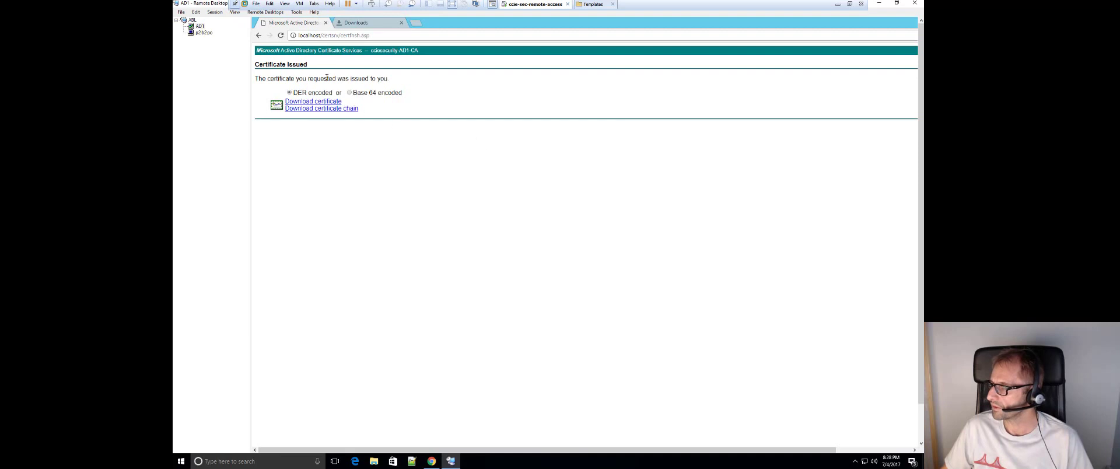
Step: Download the issued certificate in Base 64 encoding and show the file in its Downloads folder
left_click(349, 94)
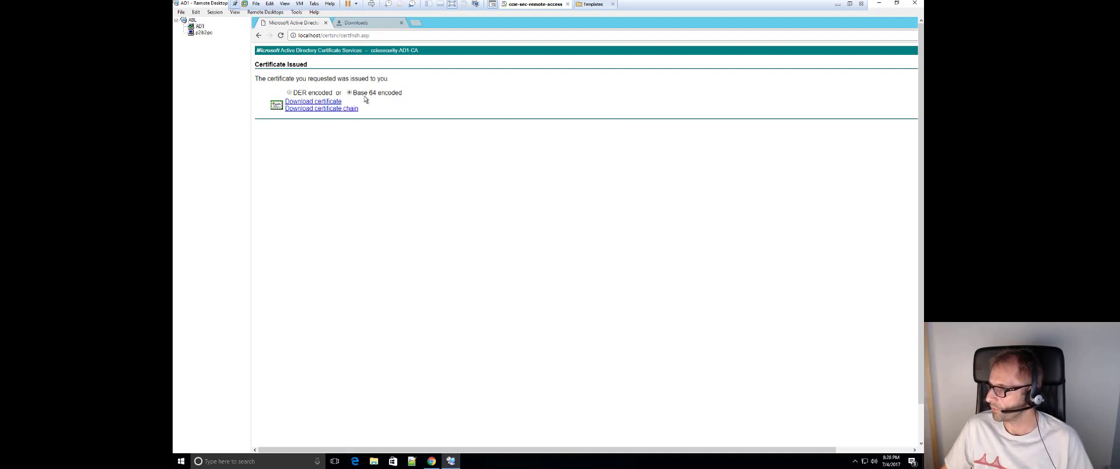
left_click(312, 103)
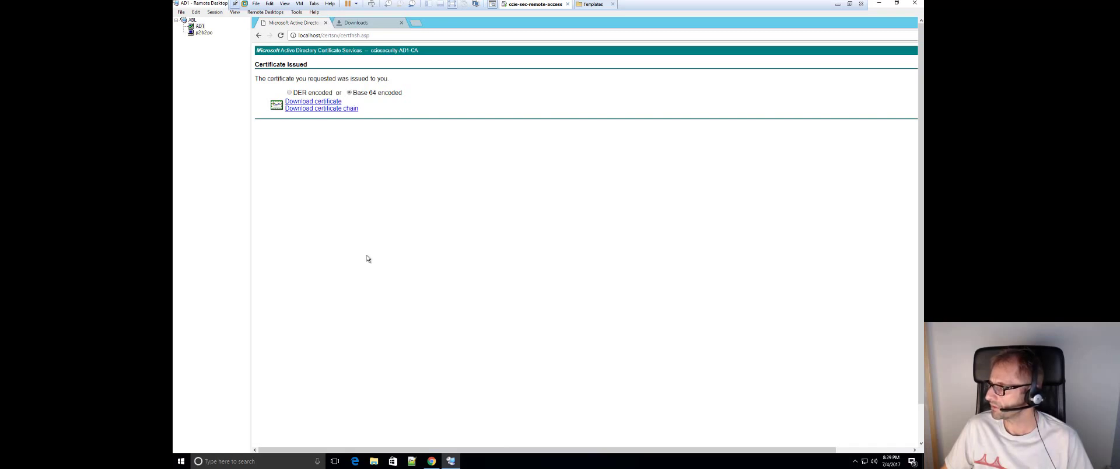
left_click(919, 411)
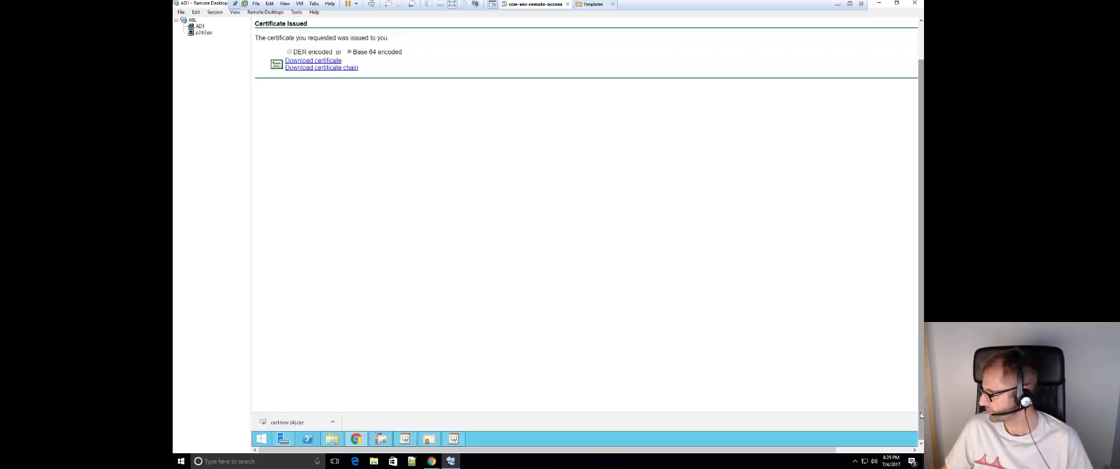
left_click(332, 421)
left_click(361, 395)
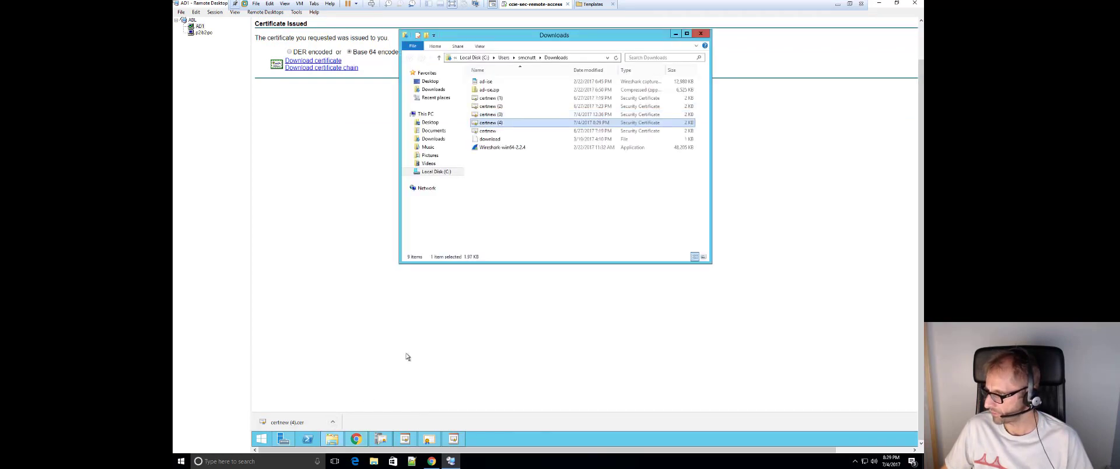
Step: Open certnew (4) as plain text and copy the whole certificate, including its BEGIN and END lines
right_click(507, 122)
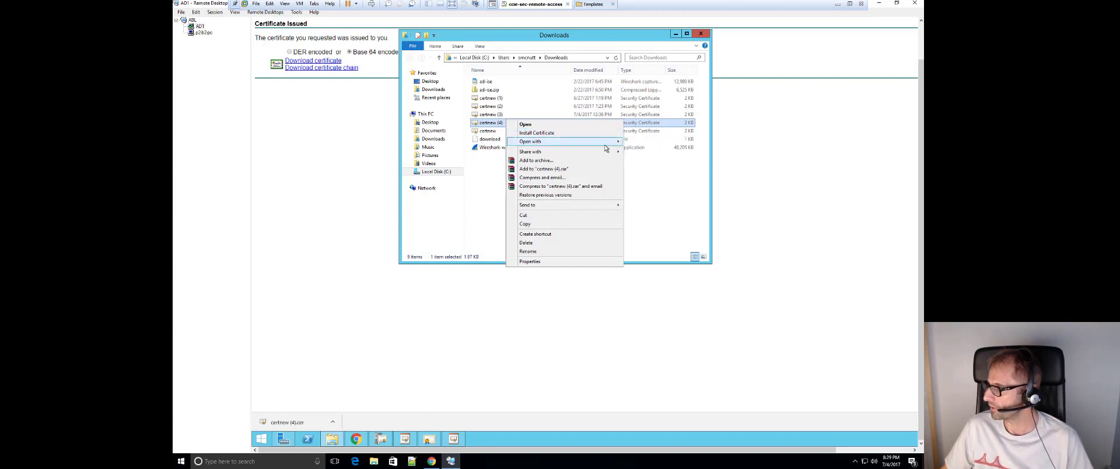
left_click(643, 150)
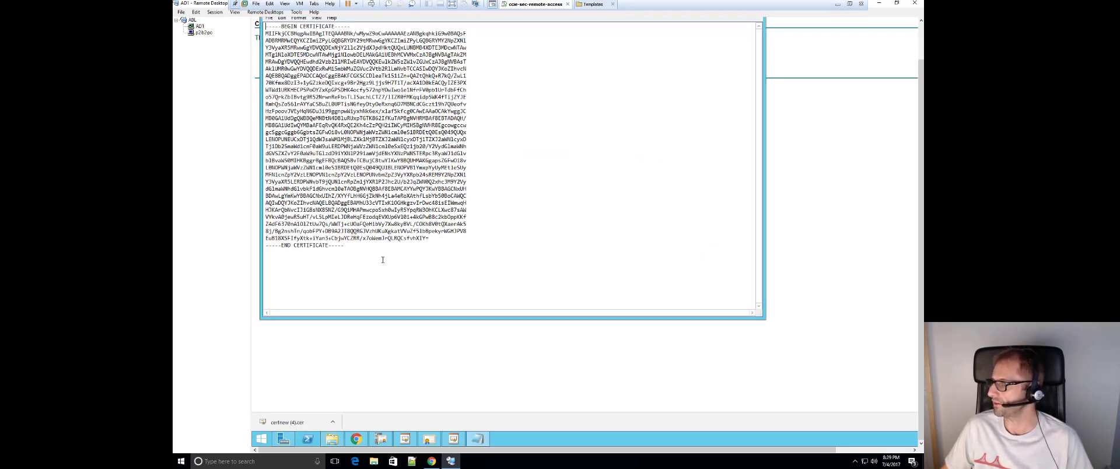
left_click_drag(380, 246, 265, 25)
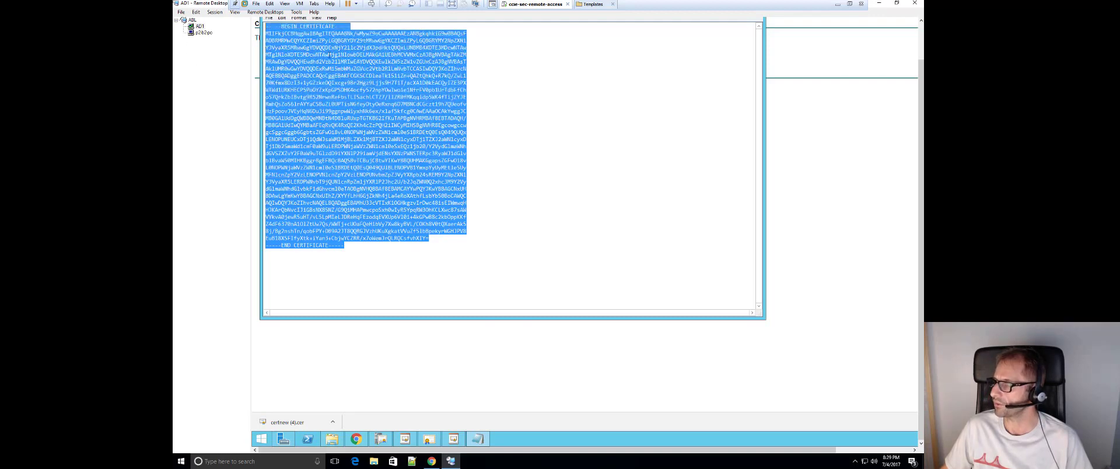
right_click(337, 68)
left_click(346, 79)
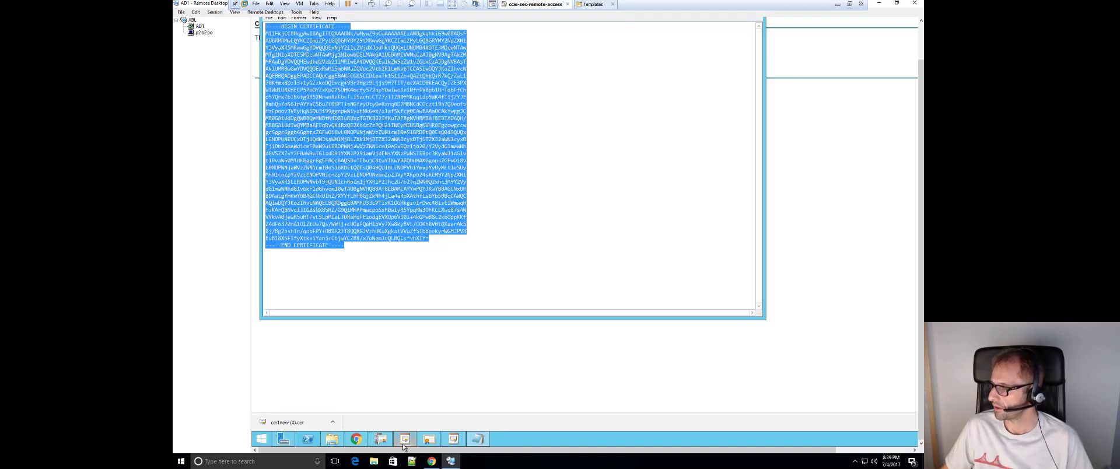
Step: Switch to Firepower Management Center, finish generating the p2.fmc.densemode.com internal CA, and install the copied certificate on it
left_click(430, 460)
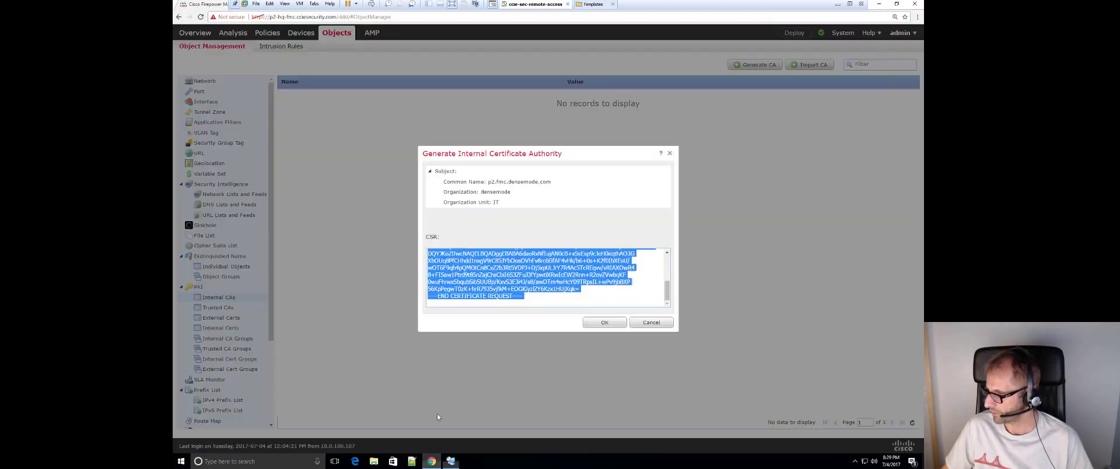
left_click(604, 322)
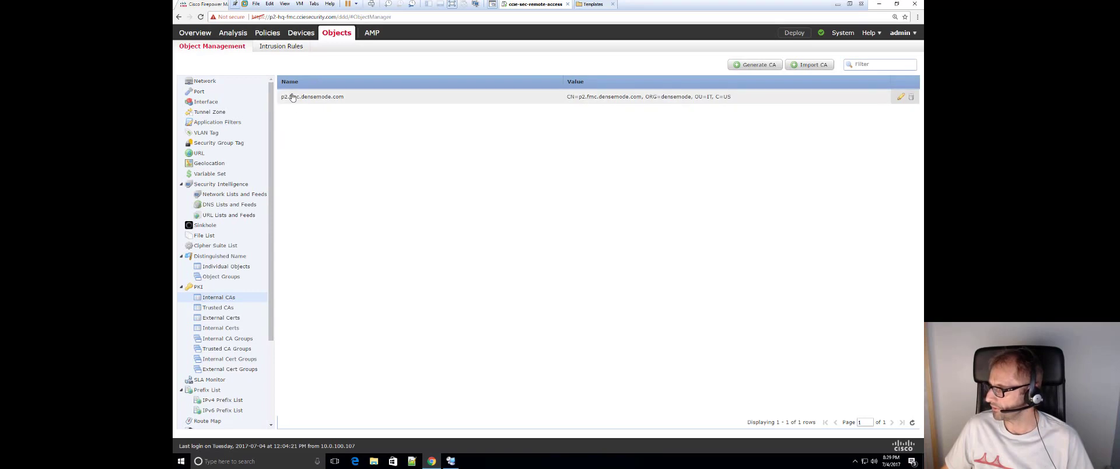
left_click(900, 98)
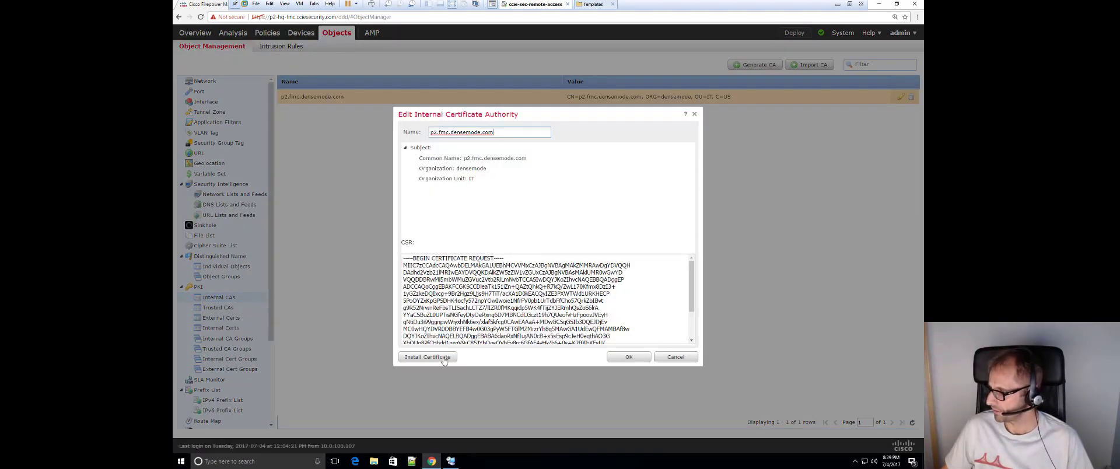
left_click(442, 358)
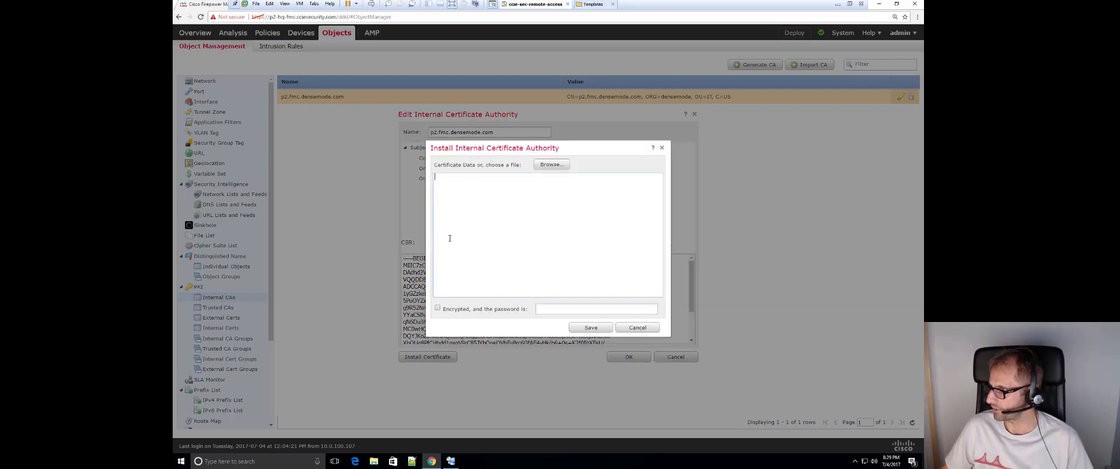
key("ctrl+v")
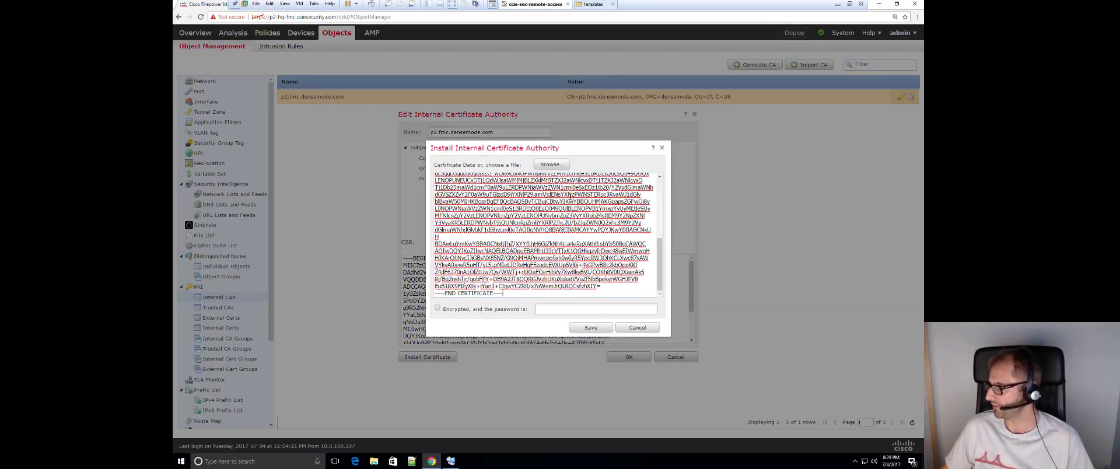
scroll(566, 281, "up", 5)
scroll(566, 281, "down", 5)
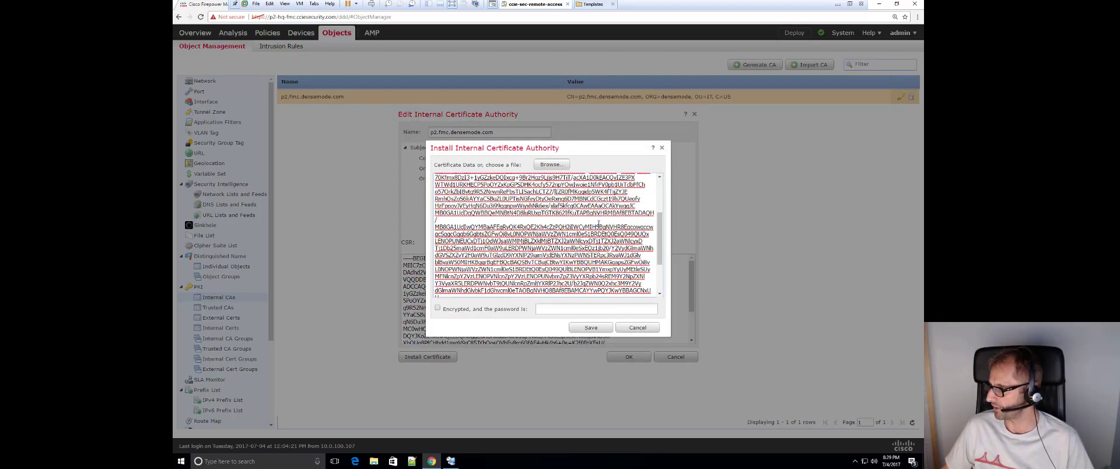
left_click(591, 328)
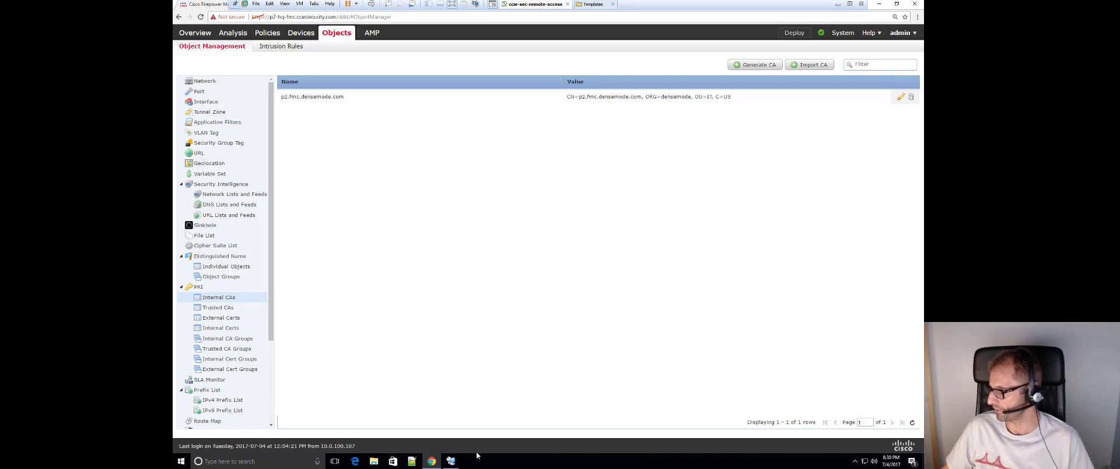
Step: Go back to AD1's Certification Authority console and examine the newest issued certificate, for densemode, and the tasks available for it
left_click(450, 461)
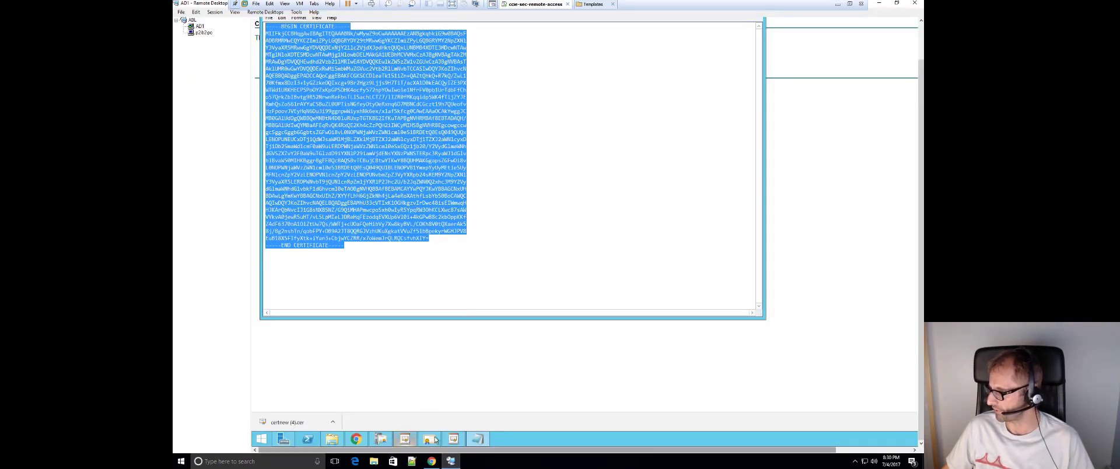
left_click(407, 440)
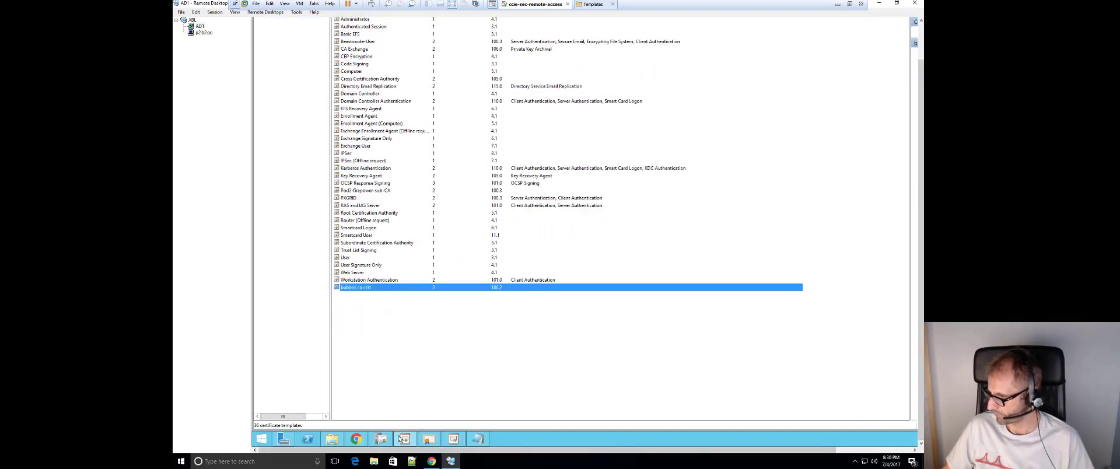
left_click(382, 439)
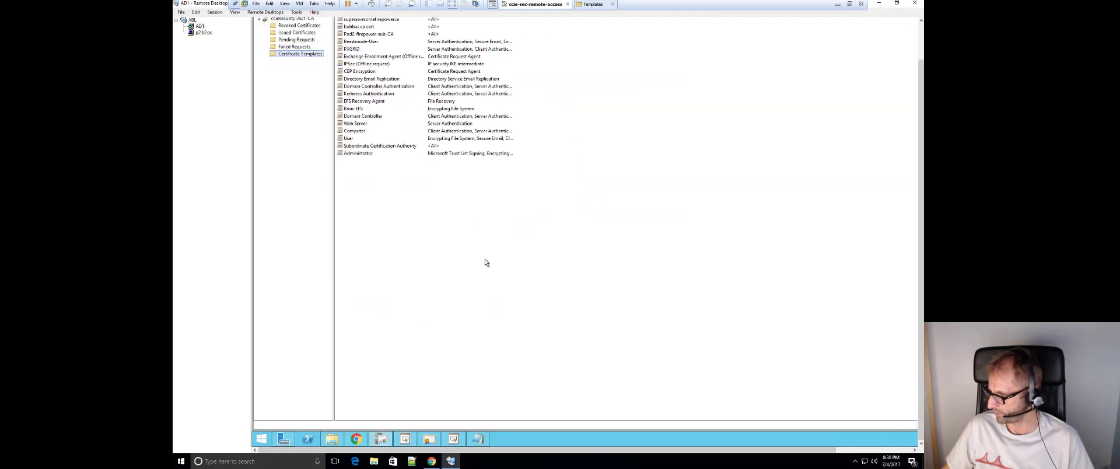
left_click(286, 32)
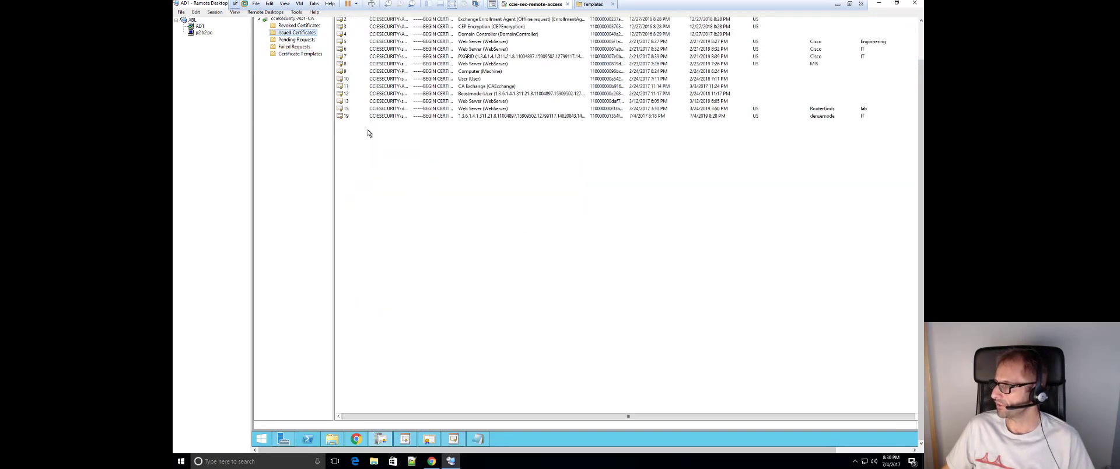
left_click(385, 118)
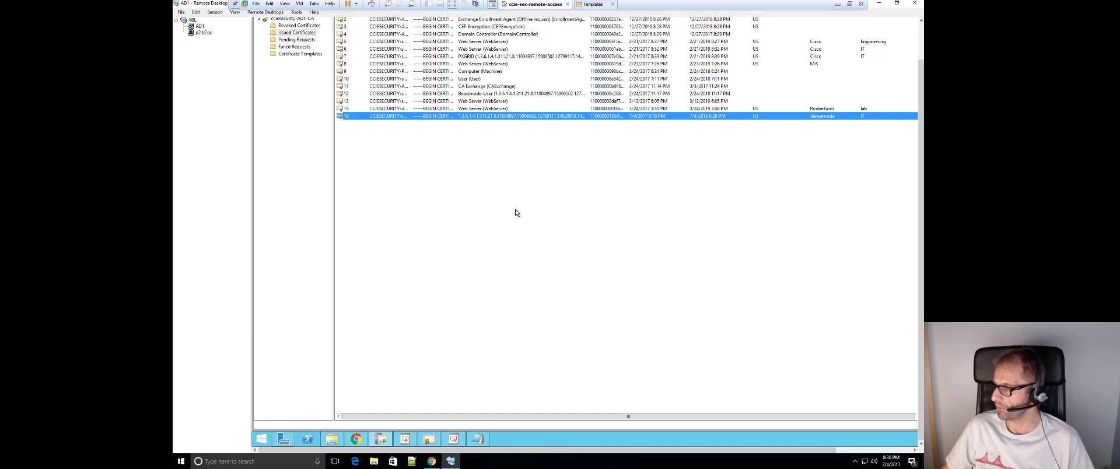
right_click(367, 118)
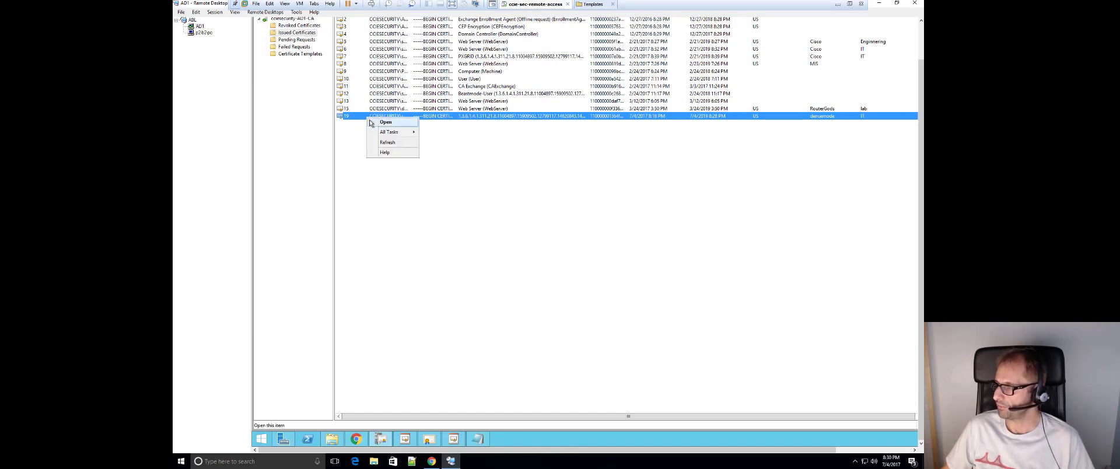
mouse_move(397, 133)
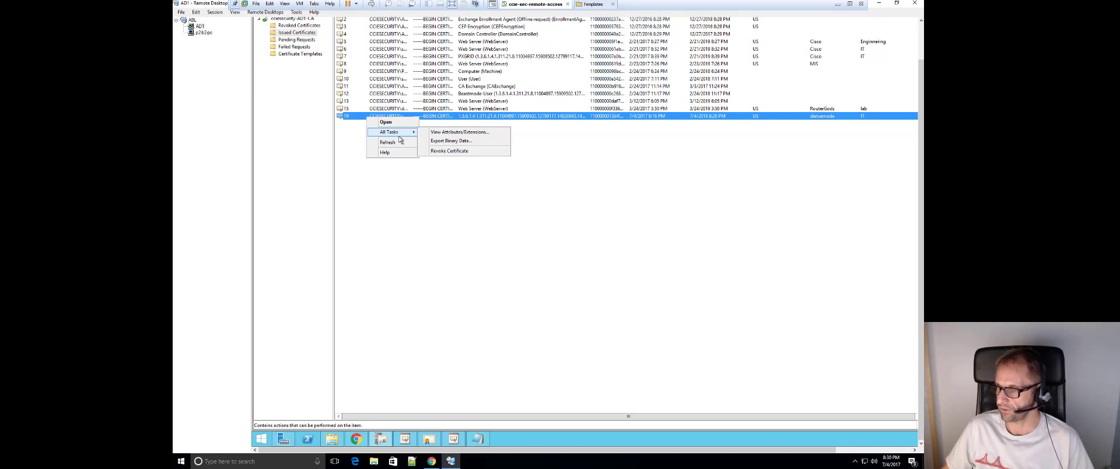
left_click(450, 257)
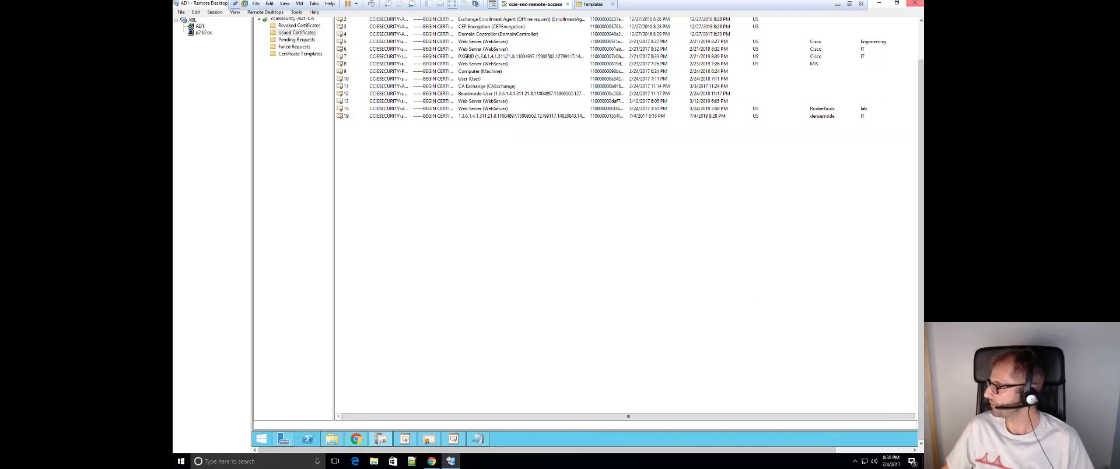
Step: Return to Firepower Management Center and create an SSL policy named bubbas-ssl-decrypt with the default action Do not decrypt
left_click_drag(921, 78, 921, 36)
left_click(878, 3)
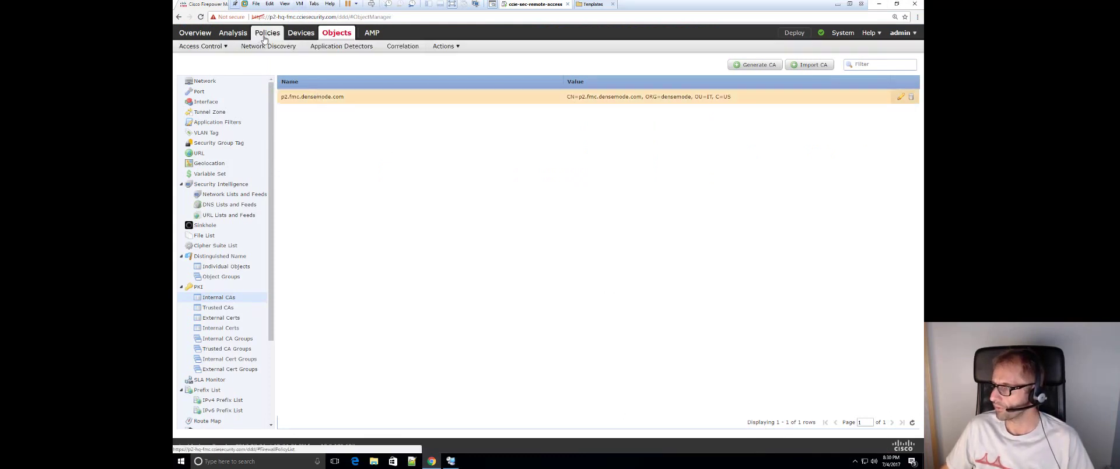
mouse_move(233, 33)
mouse_move(260, 46)
mouse_move(267, 33)
mouse_move(202, 46)
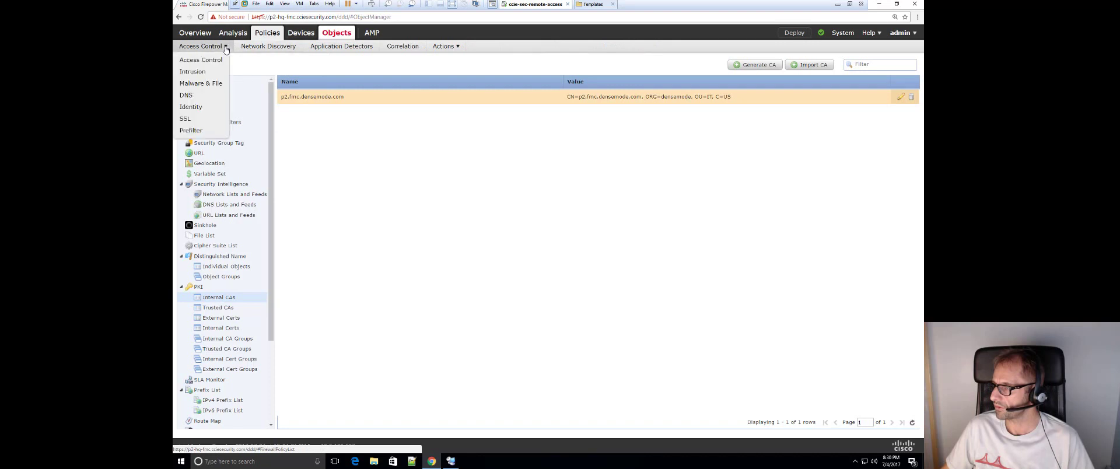
left_click(186, 120)
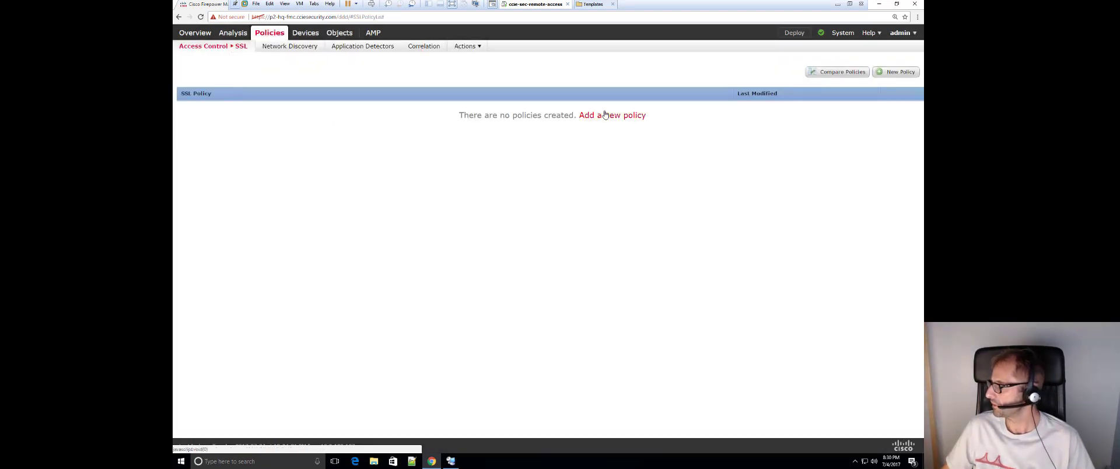
left_click(612, 115)
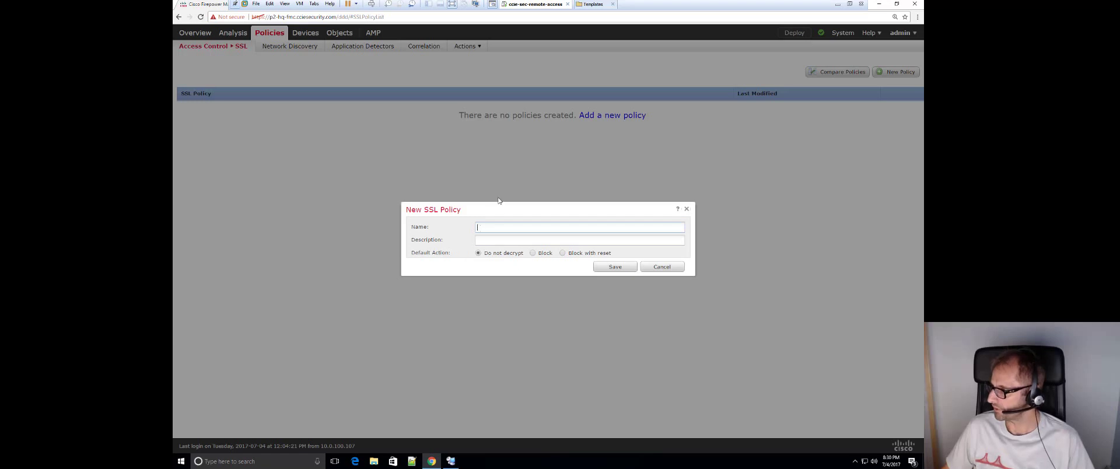
type("bubbas-ssl-decrypt")
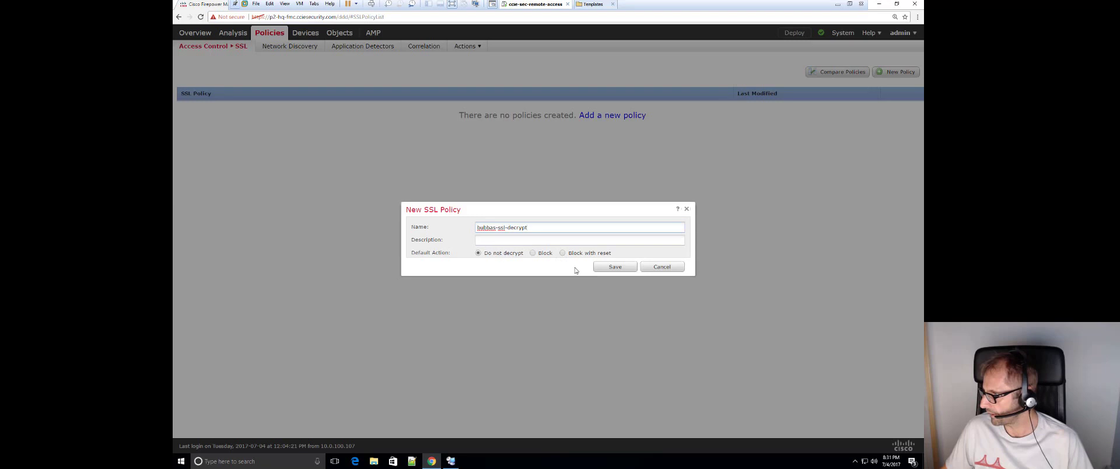
left_click(601, 270)
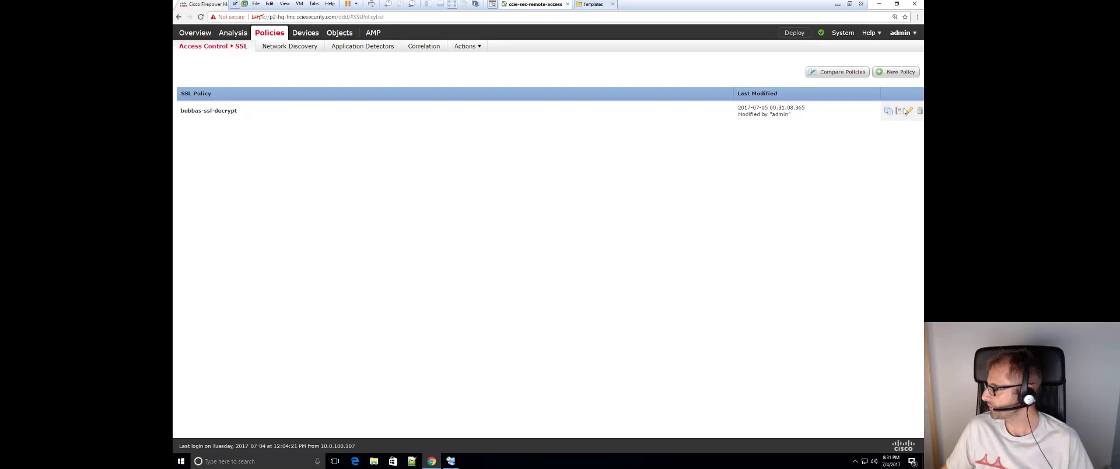
Step: Open bubbas-ssl-decrypt for editing and start a rule named "decyrpt all the things" with the action Decrypt - Resign
left_click(905, 110)
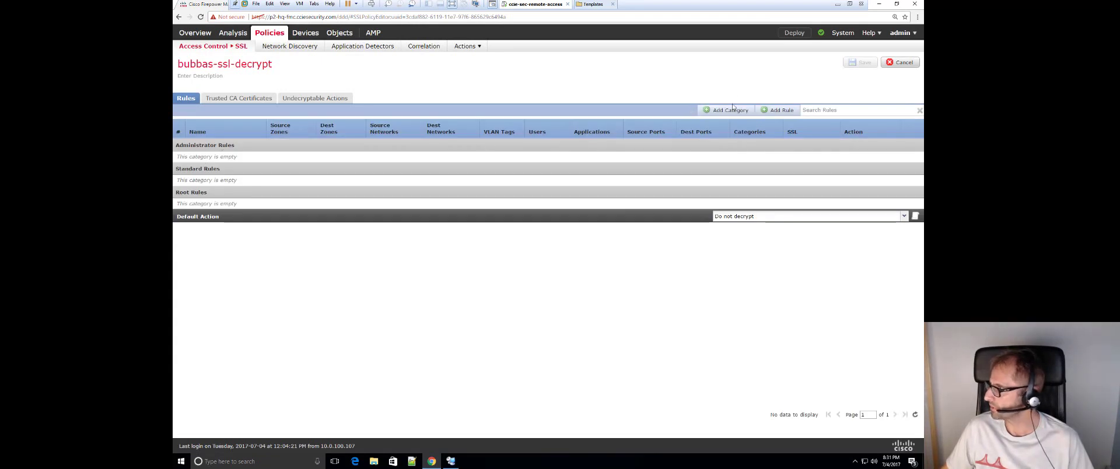
left_click(777, 110)
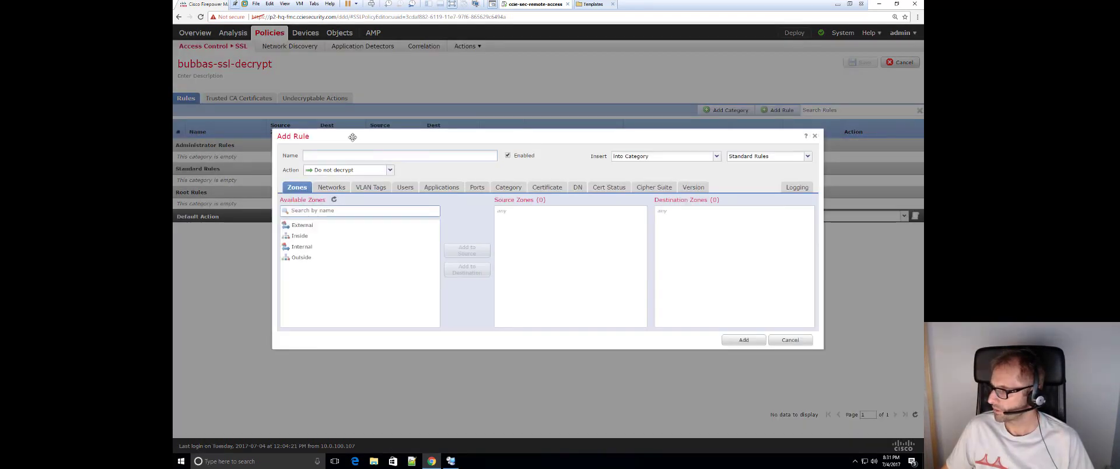
type("decyrpt all the things")
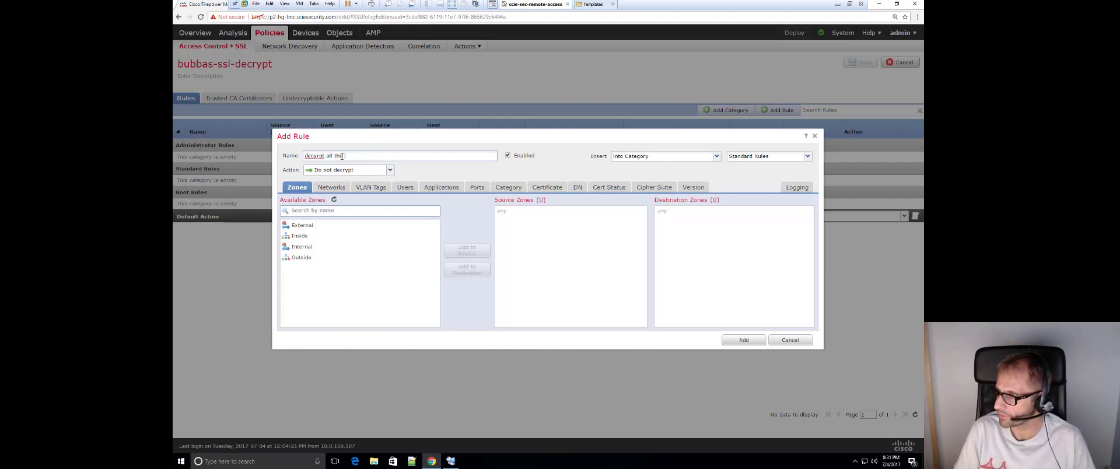
left_click(382, 170)
left_click(338, 181)
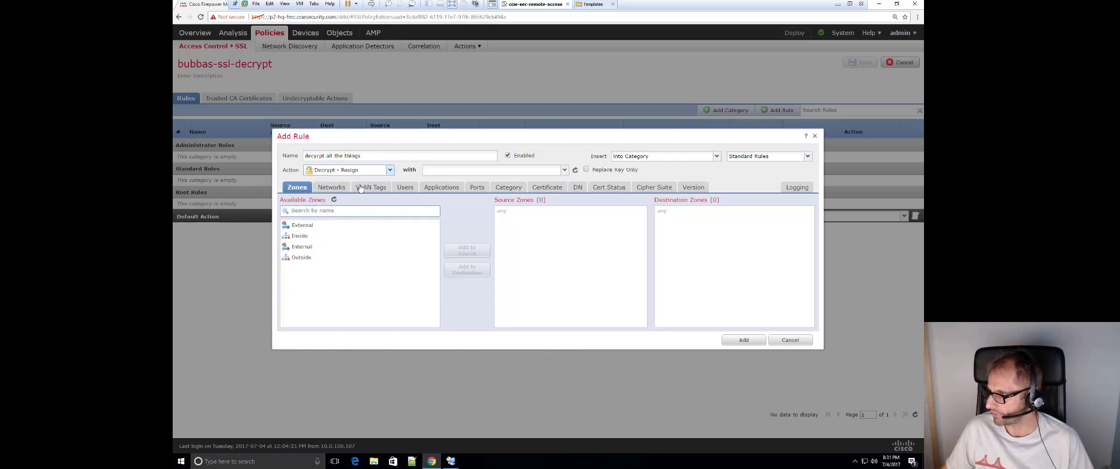
left_click(387, 171)
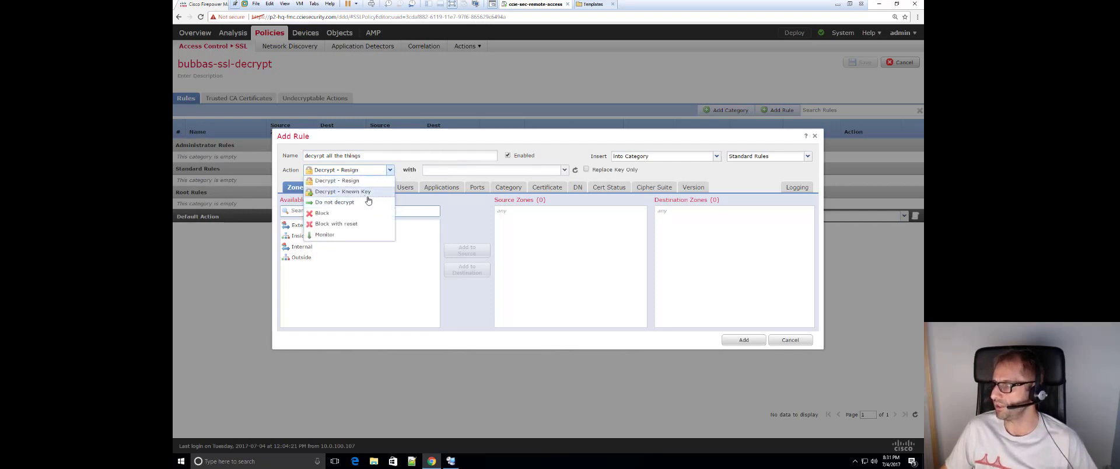
left_click(442, 149)
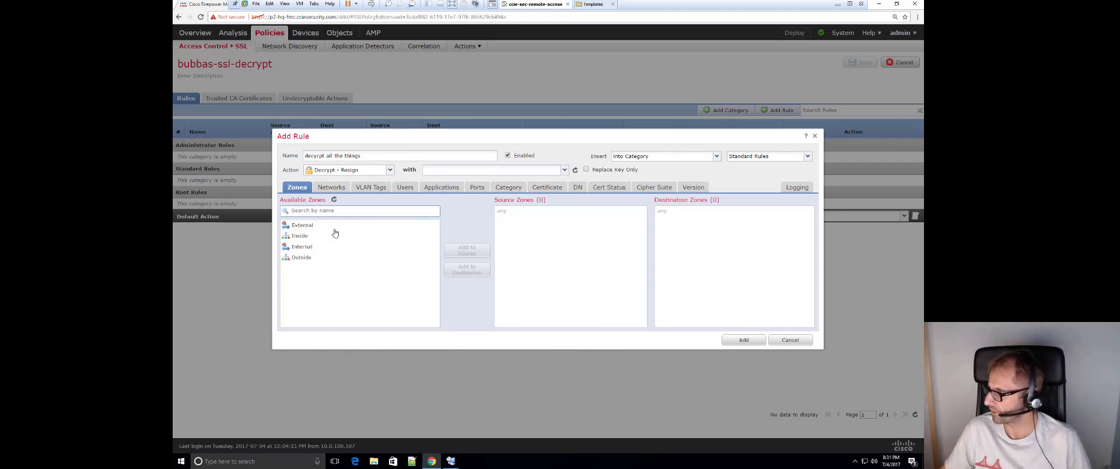
Step: Set Inside as the rule's source zone and try to add the rule without a resigning certificate
left_click(308, 236)
left_click(474, 255)
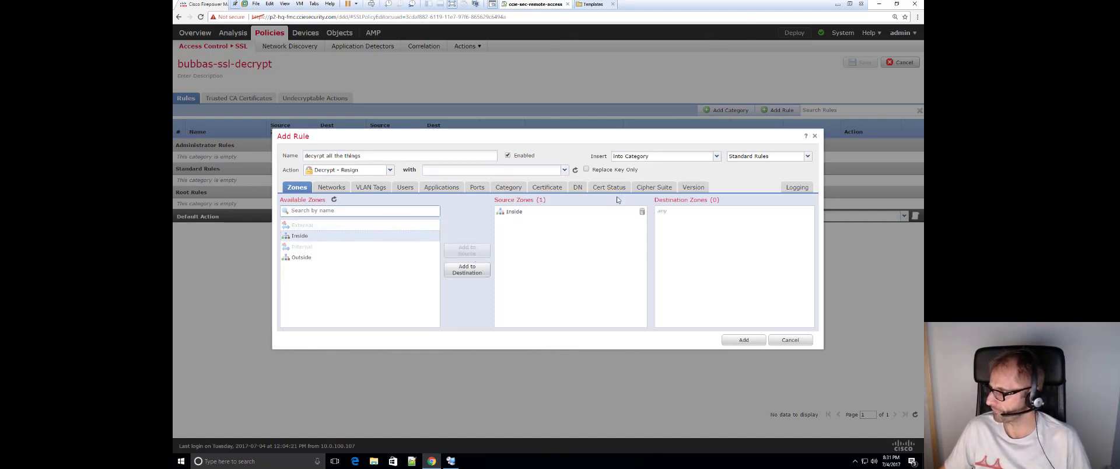
left_click(744, 340)
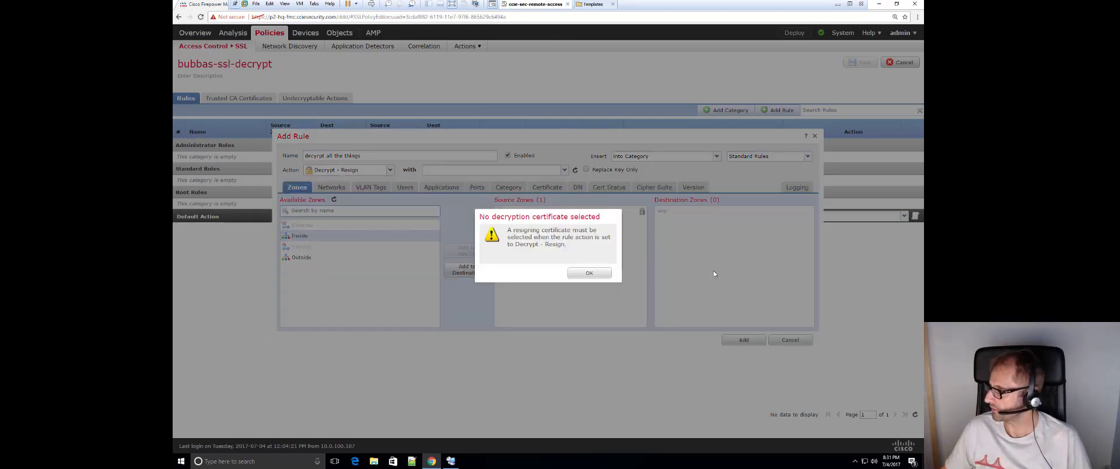
left_click(587, 273)
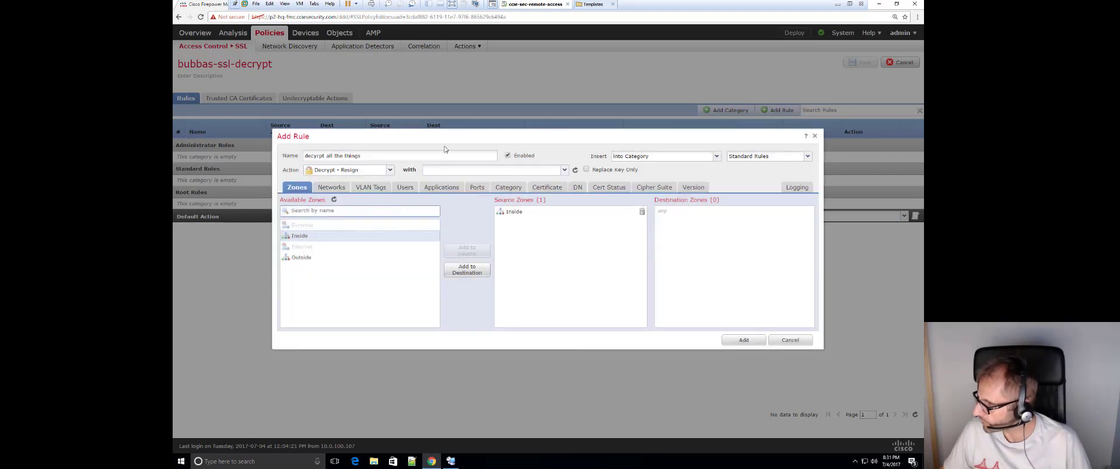
Step: Select p2.fmc.densemode.com as the resigning certificate, add the rule, and save the SSL policy
left_click(564, 169)
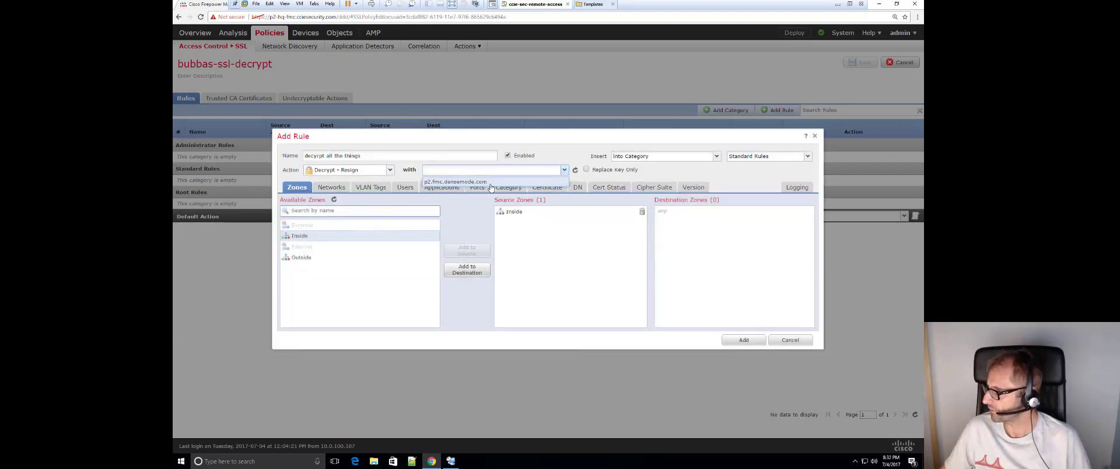
left_click(489, 184)
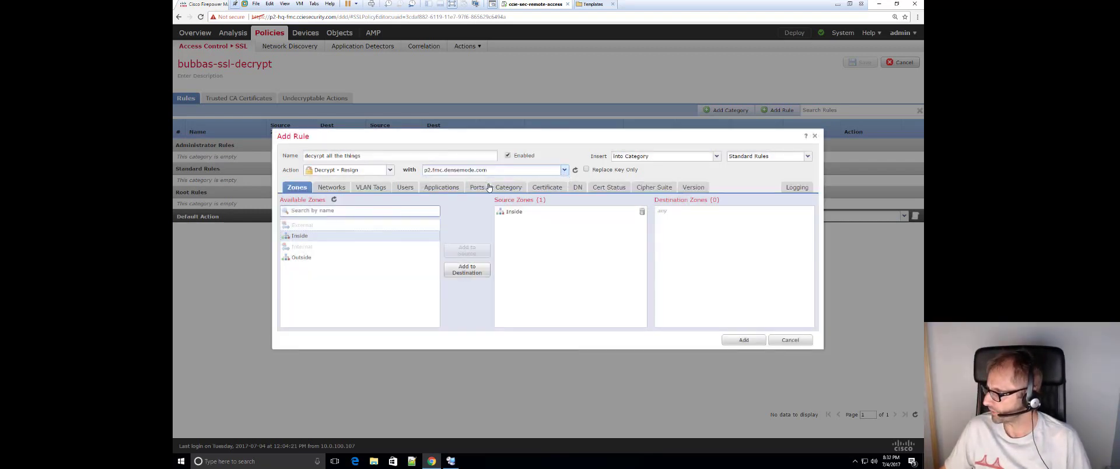
left_click(727, 339)
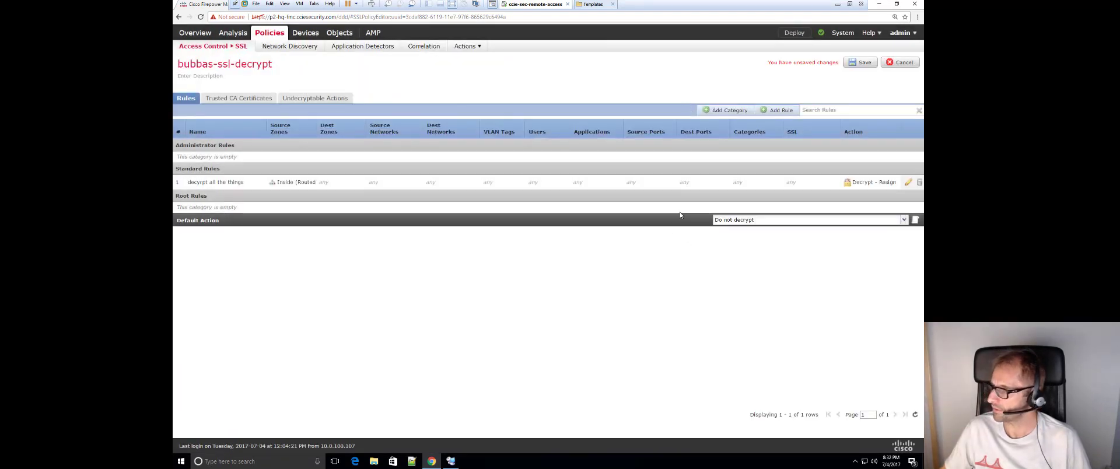
left_click(852, 63)
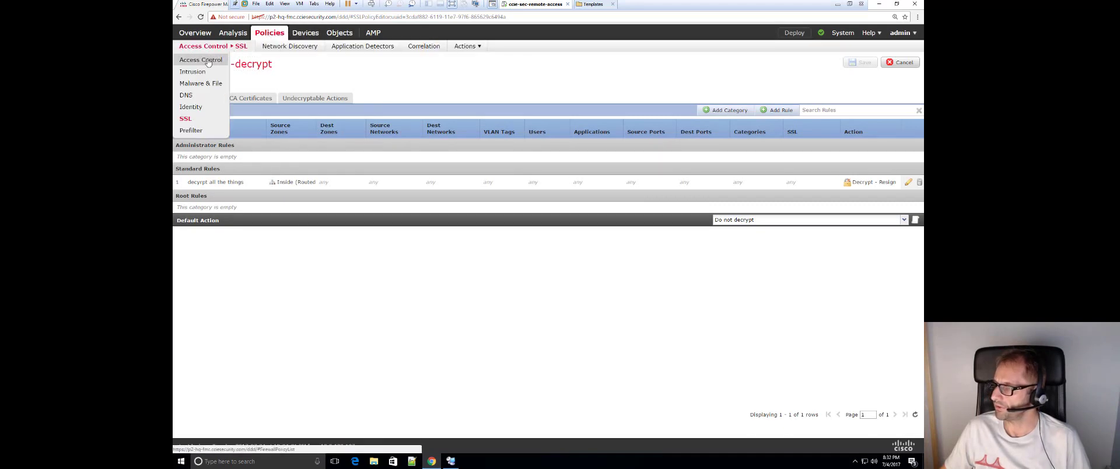
Step: Open the Default ACP access control policy, assign bubbas-ssl-decrypt as its SSL policy, and save it
left_click(208, 60)
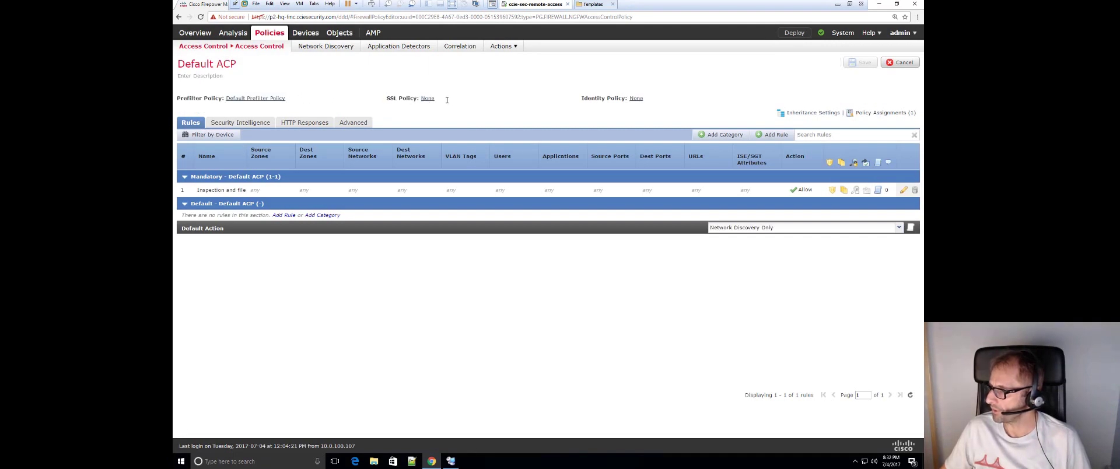
left_click_drag(444, 101, 424, 102)
left_click(376, 94)
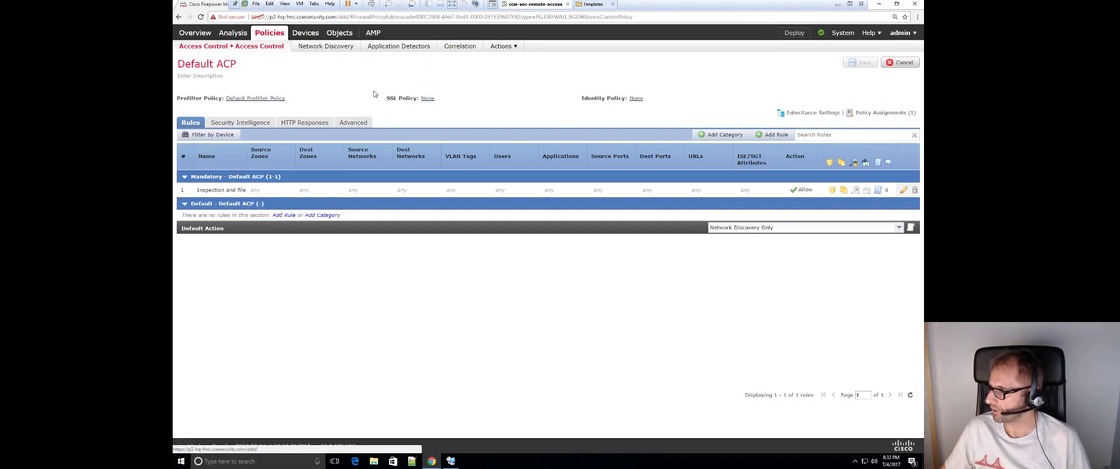
left_click(428, 99)
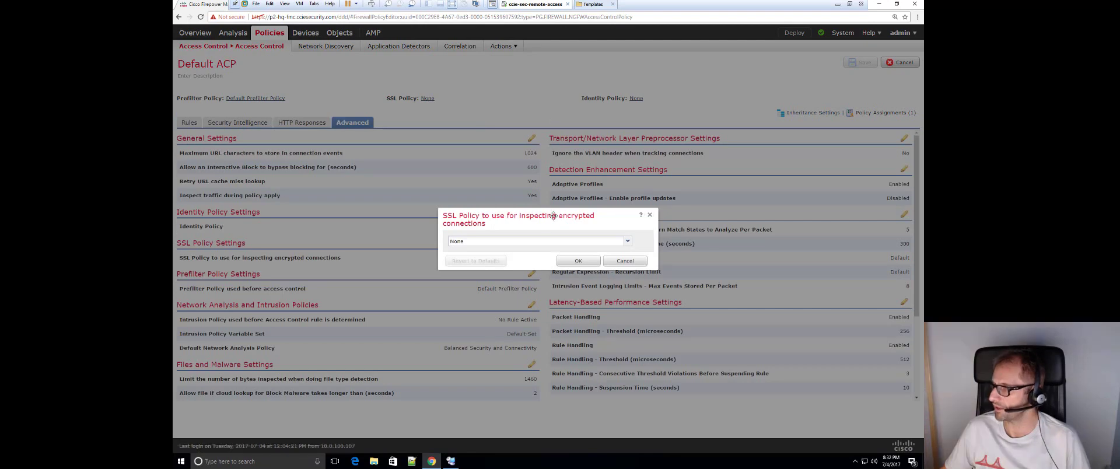
left_click(533, 244)
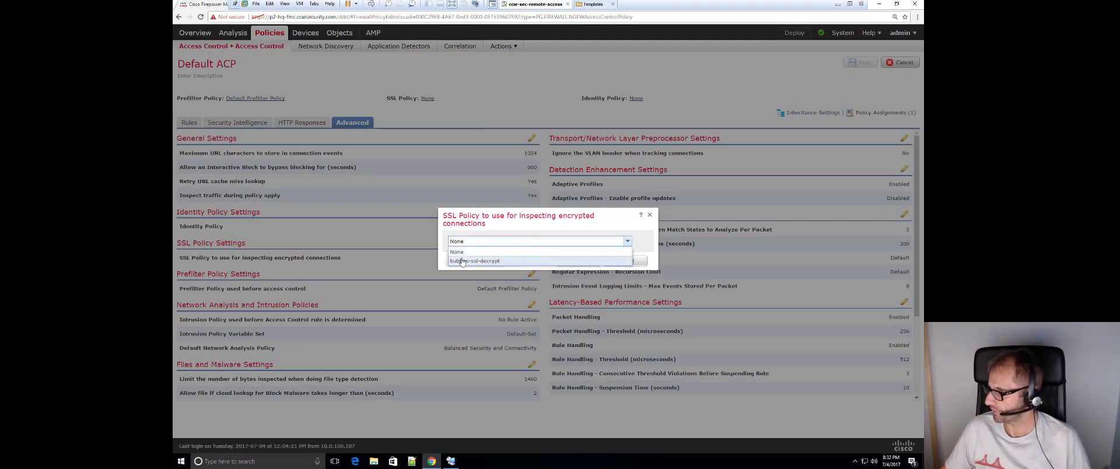
left_click(468, 255)
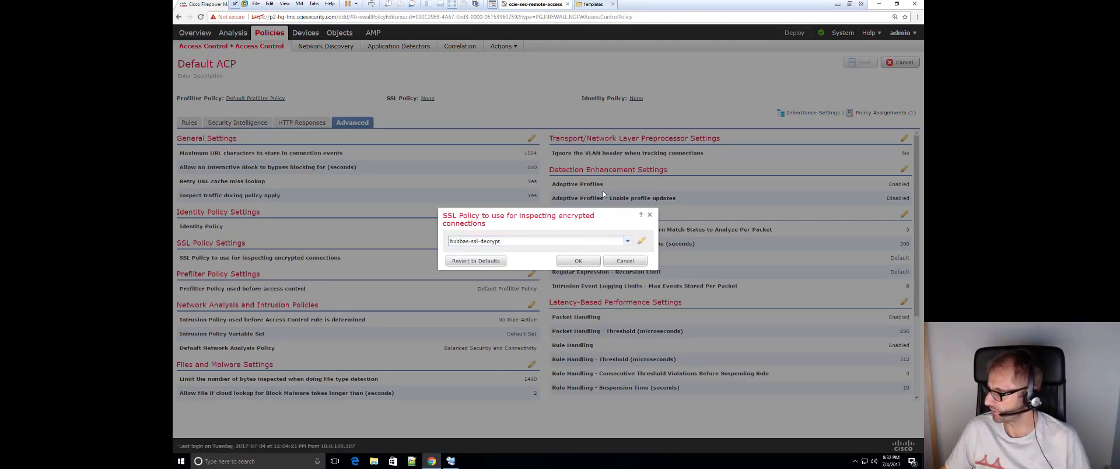
left_click(574, 261)
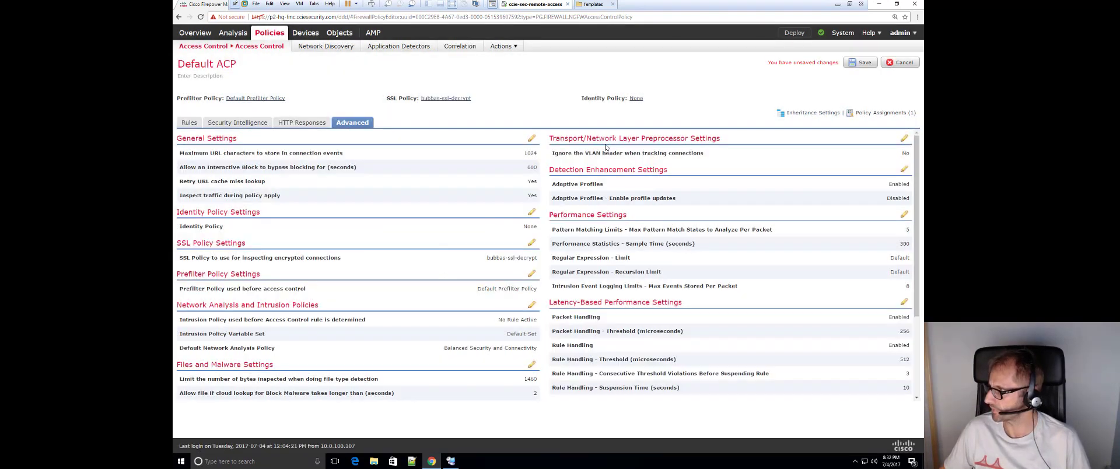
left_click(846, 63)
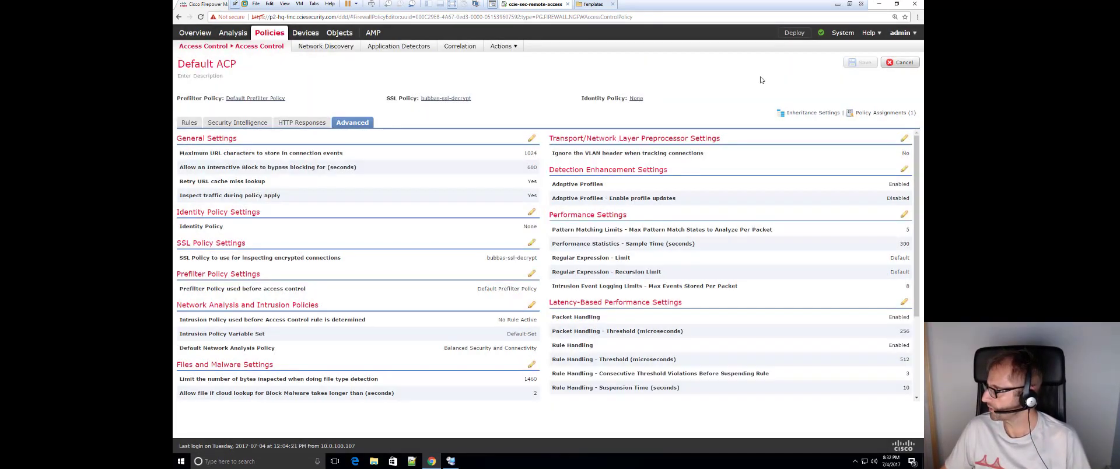
Step: Deploy the pending policies to p2-b2-ftd after reviewing the device's policy details, and check the deployment status
left_click(792, 32)
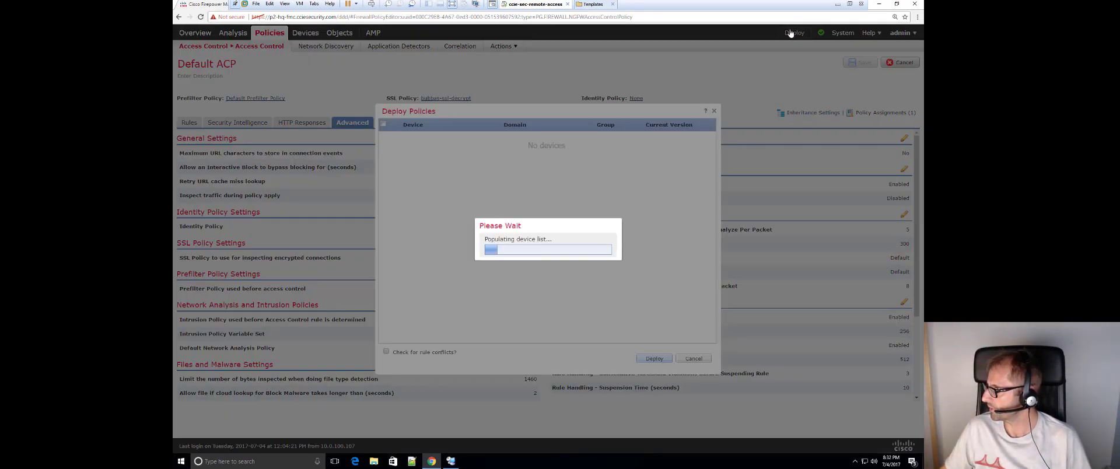
left_click(383, 151)
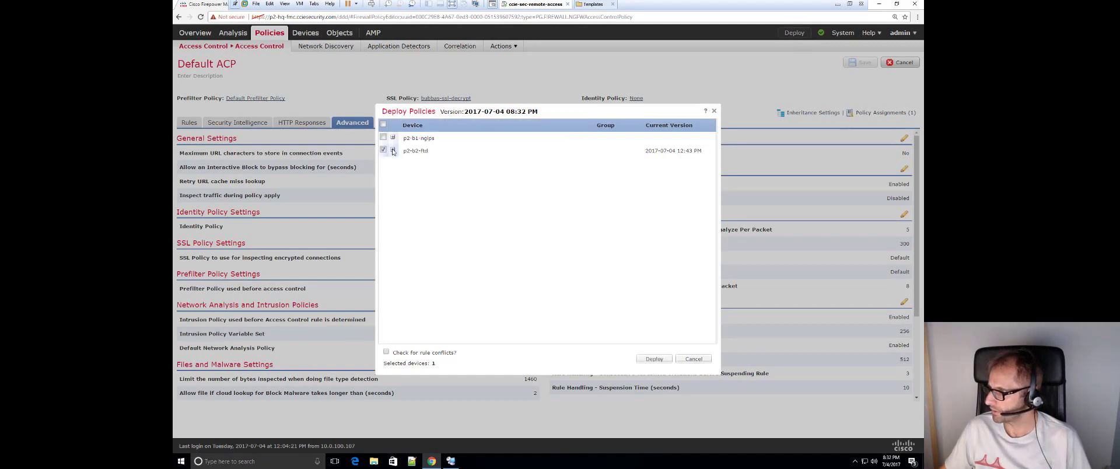
left_click(392, 150)
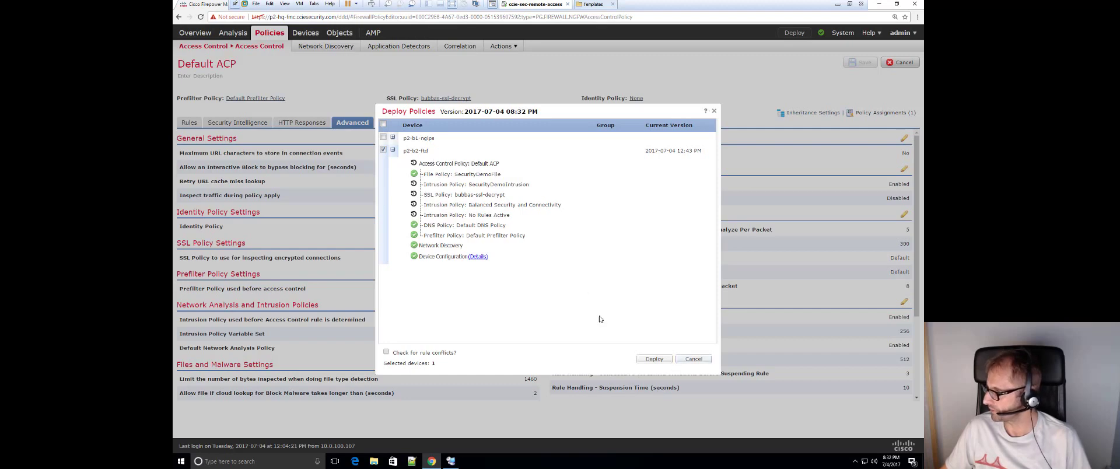
left_click(647, 358)
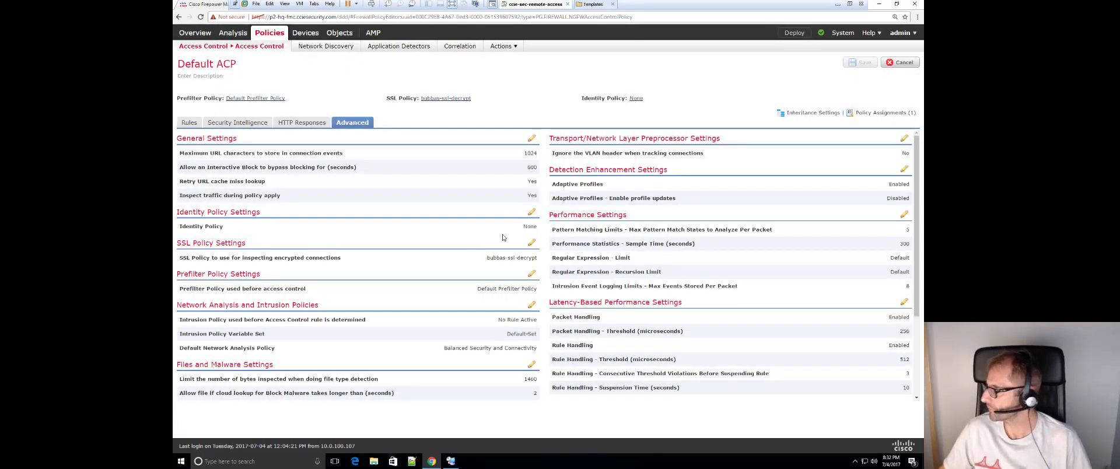
left_click(821, 35)
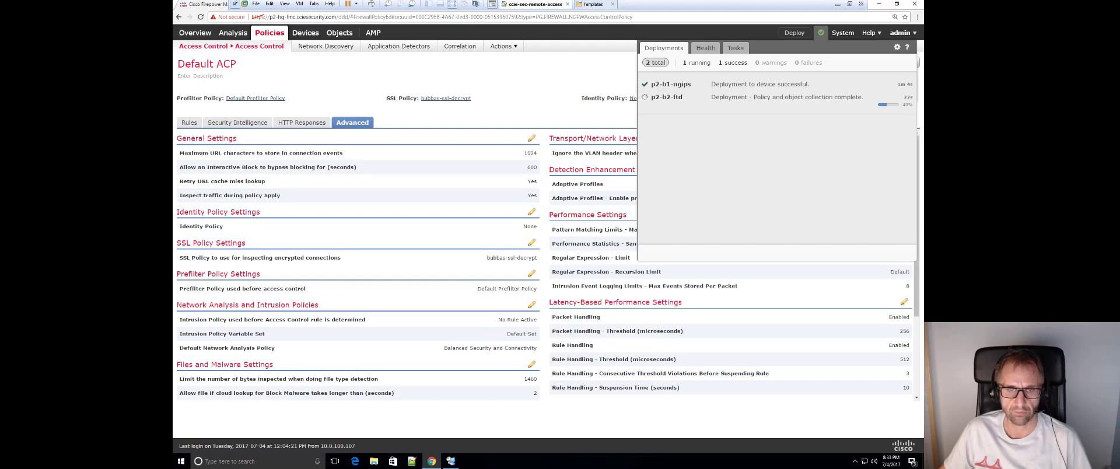
Step: Switch to OneNote and examine the Branch 2 FTD on the Pod diagram page
left_click_drag(175, 87, 691, 1)
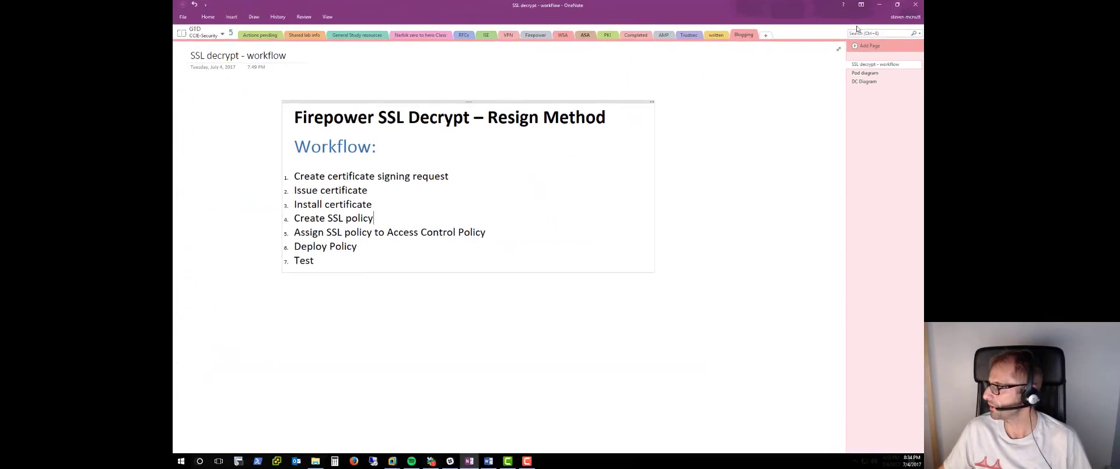
left_click(863, 72)
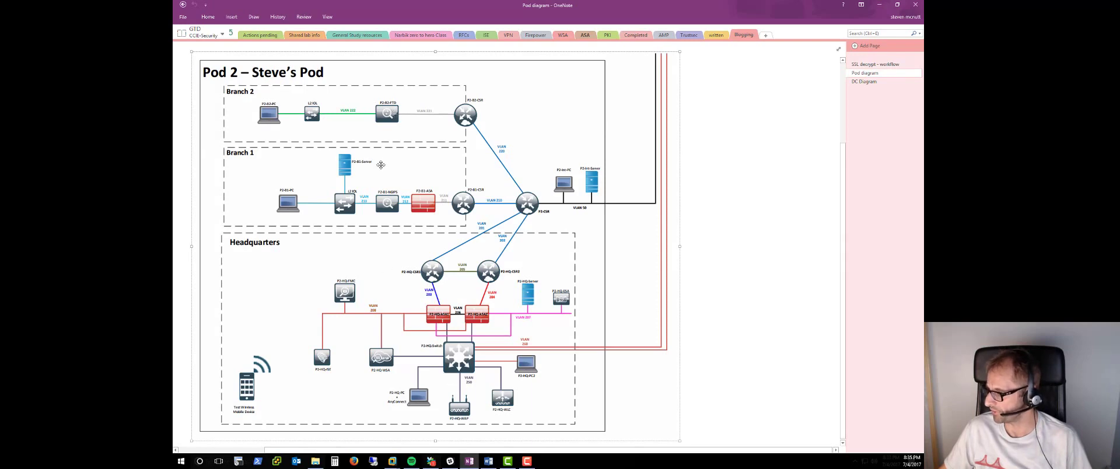
left_click(397, 111)
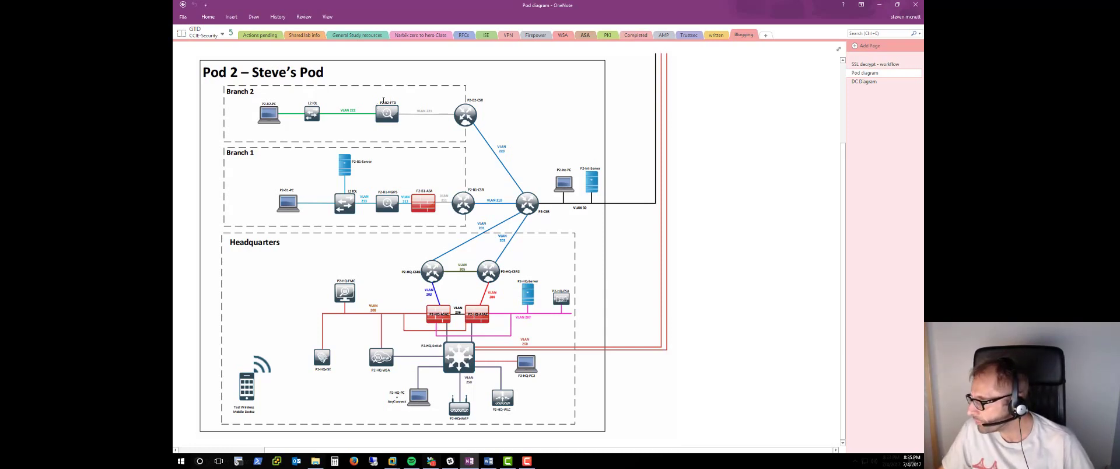
left_click(388, 113)
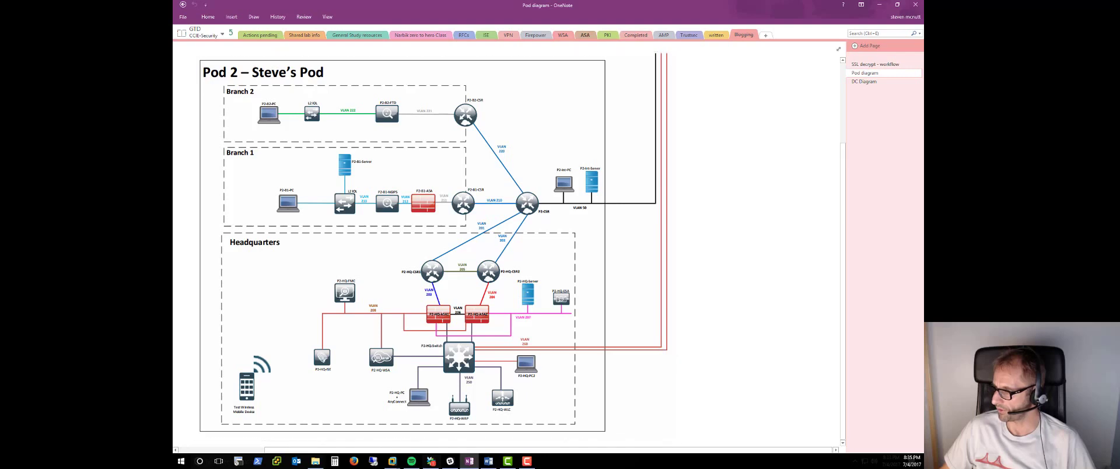
Step: Examine the rest of the Pod diagram and the DC Diagram page, and return to the SSL decrypt - workflow page
left_click_drag(315, 270, 312, 262)
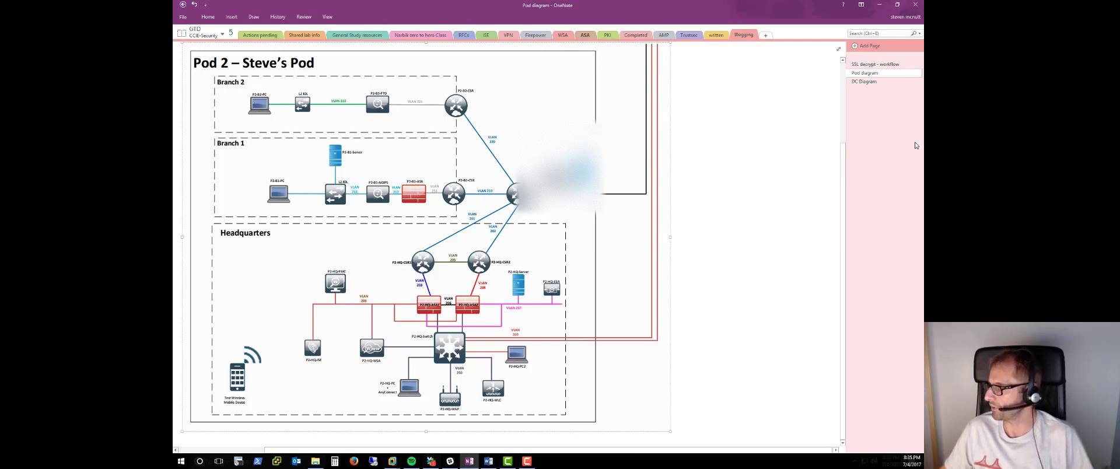
left_click(859, 81)
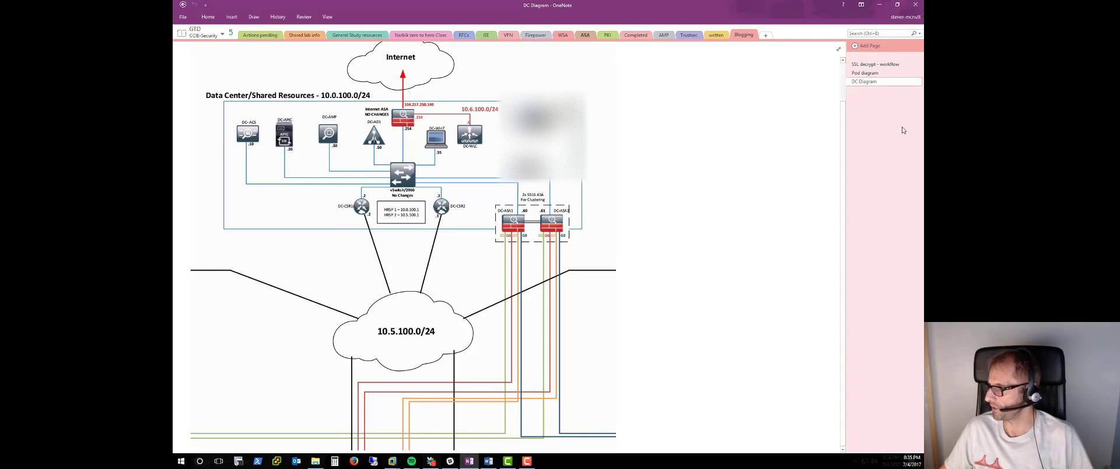
left_click(869, 65)
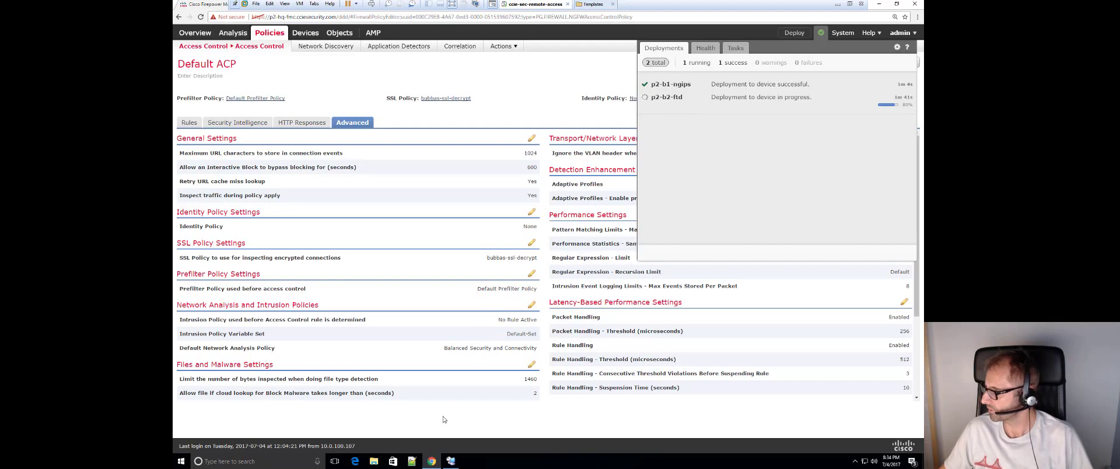
Step: Switch to the p2-b2-pc remote desktop session and launch Mozilla Firefox, checking the p2-b2-ftd deployment status while it loads
mouse_move(452, 464)
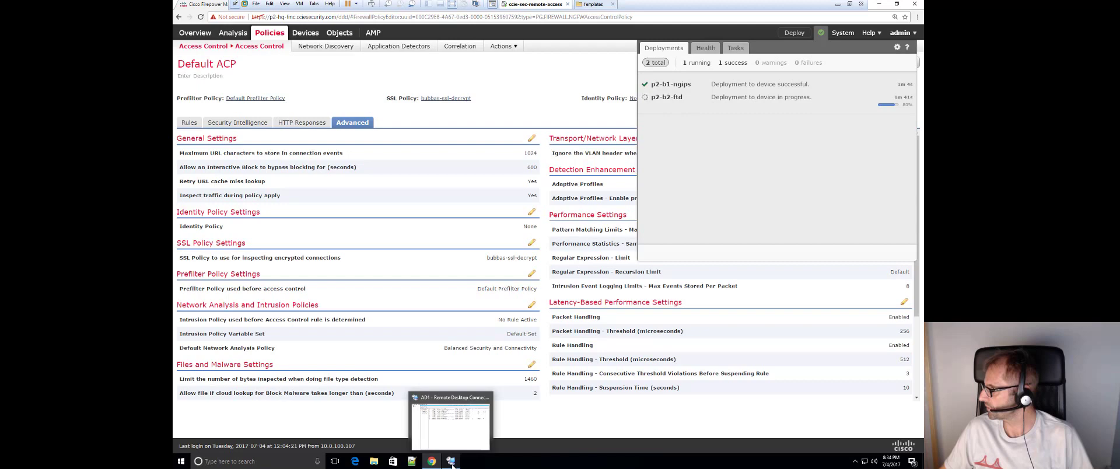
left_click(452, 461)
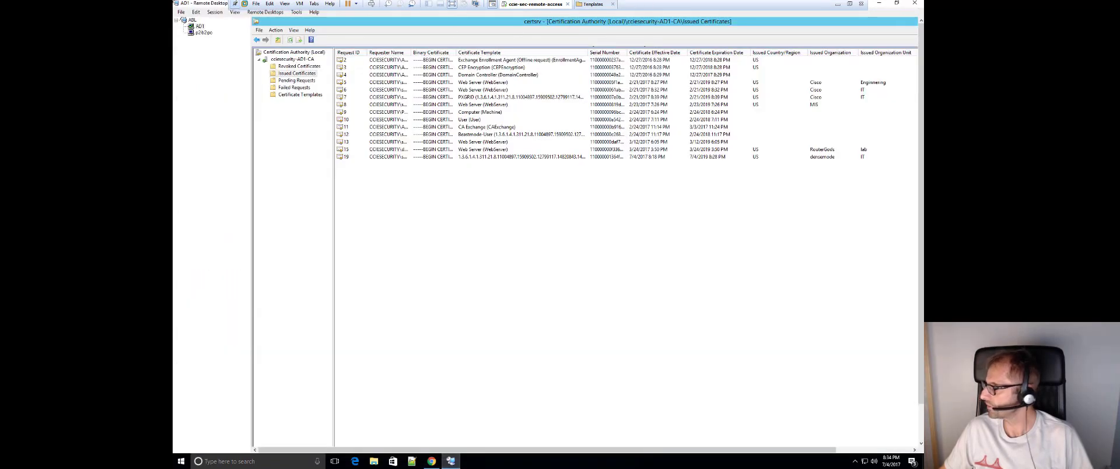
left_click(199, 33)
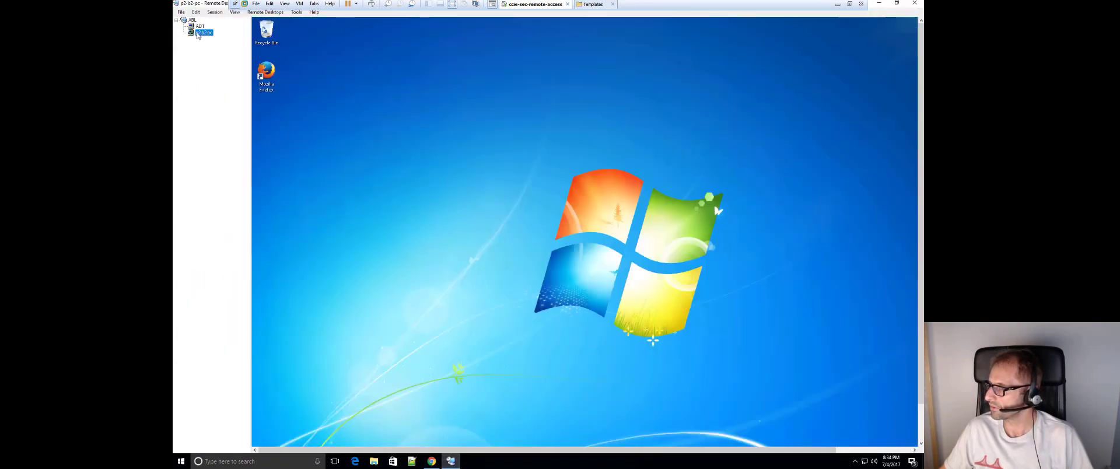
double_click(268, 73)
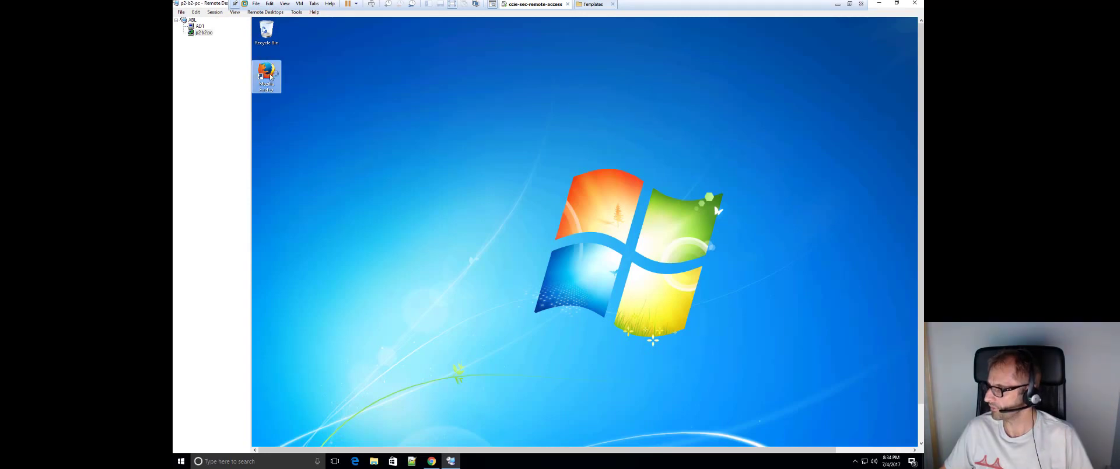
left_click(431, 461)
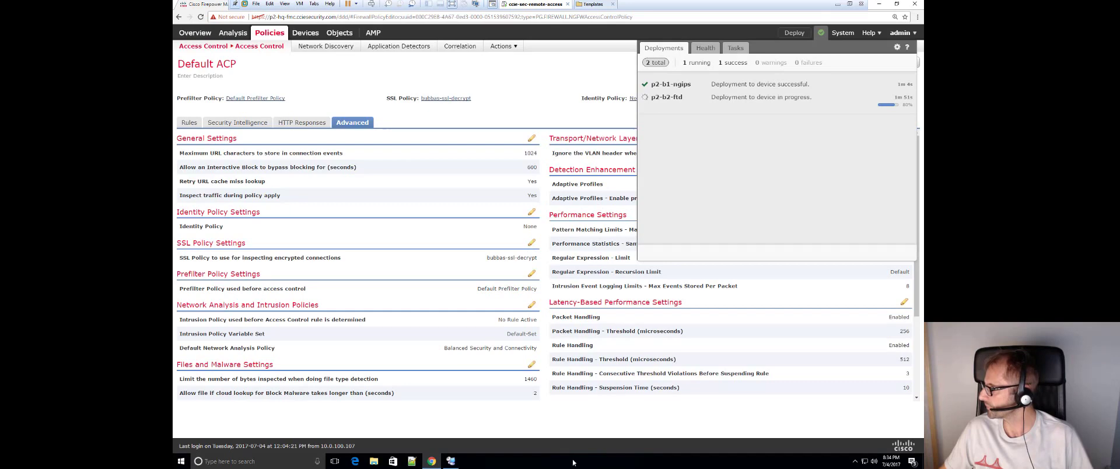
left_click(451, 461)
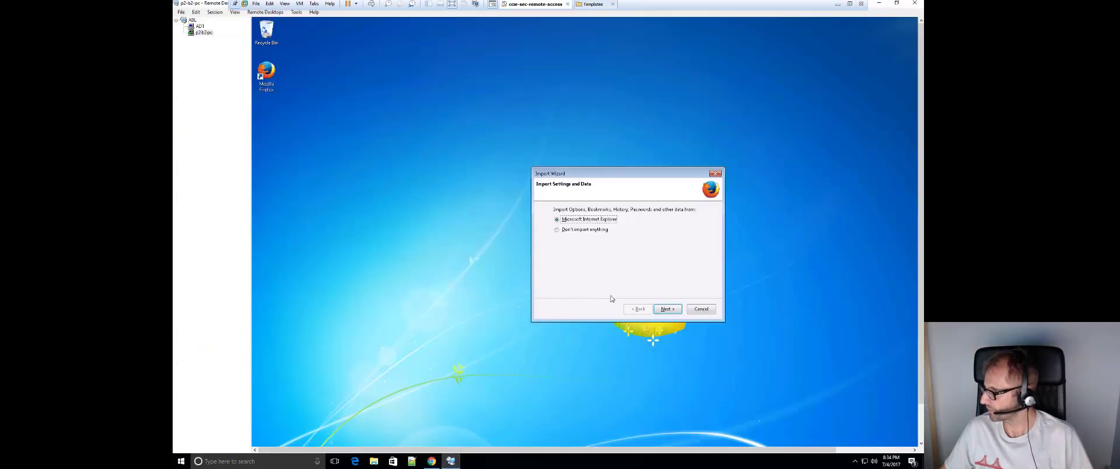
Step: Finish Firefox's first-run setup without importing anything, and make it the default browser, allowing Firefox Helper to make changes
left_click(557, 231)
left_click(671, 311)
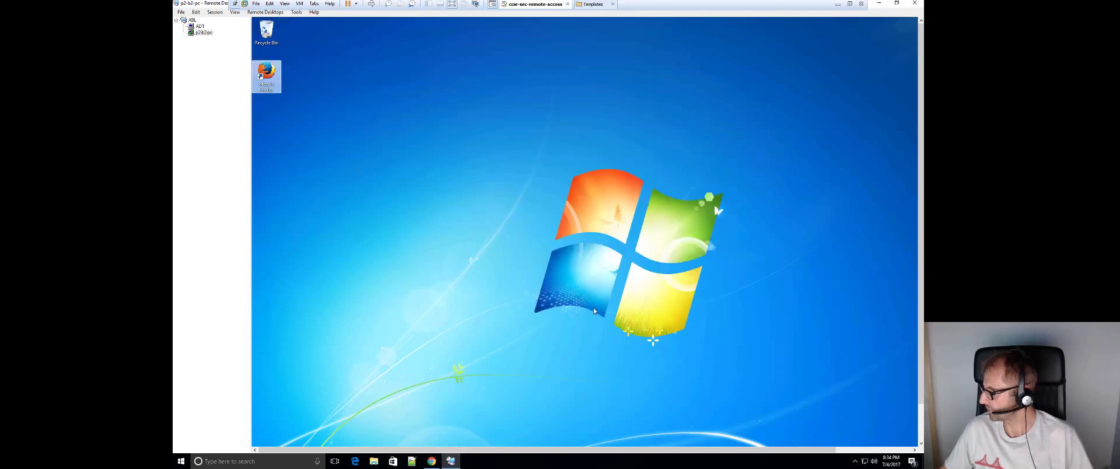
left_click(431, 462)
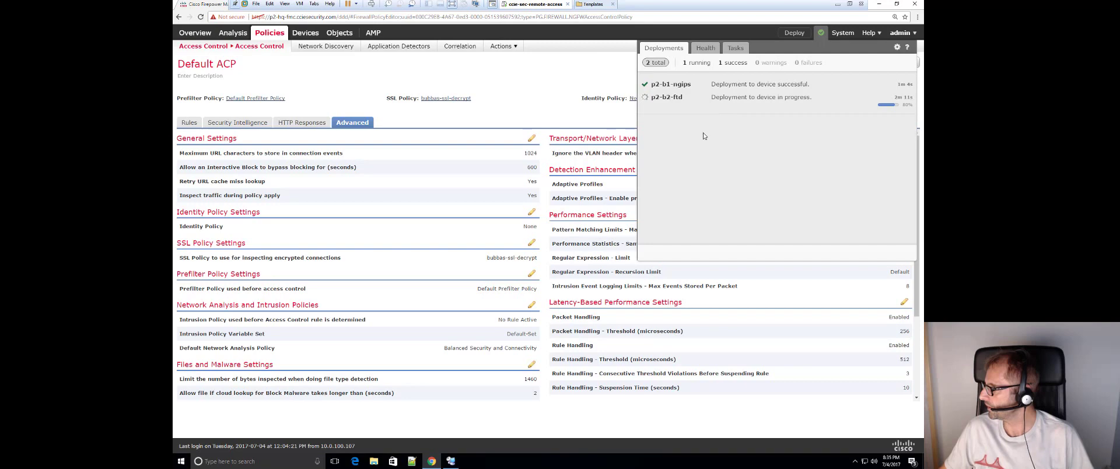
left_click(450, 460)
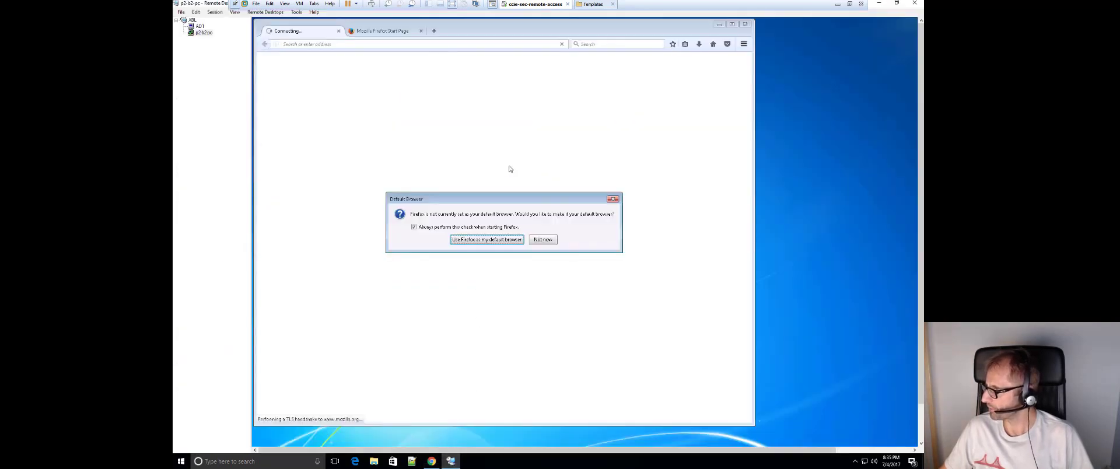
left_click(519, 239)
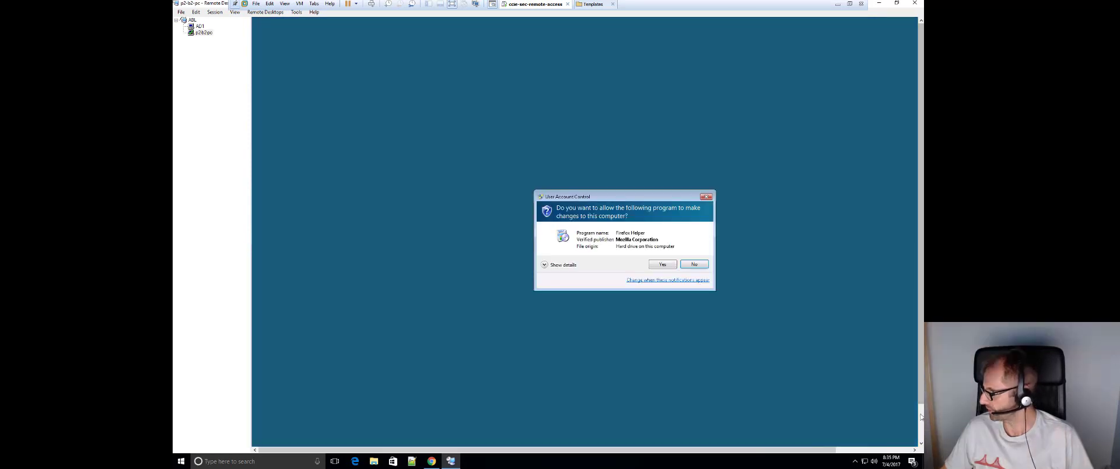
left_click(661, 263)
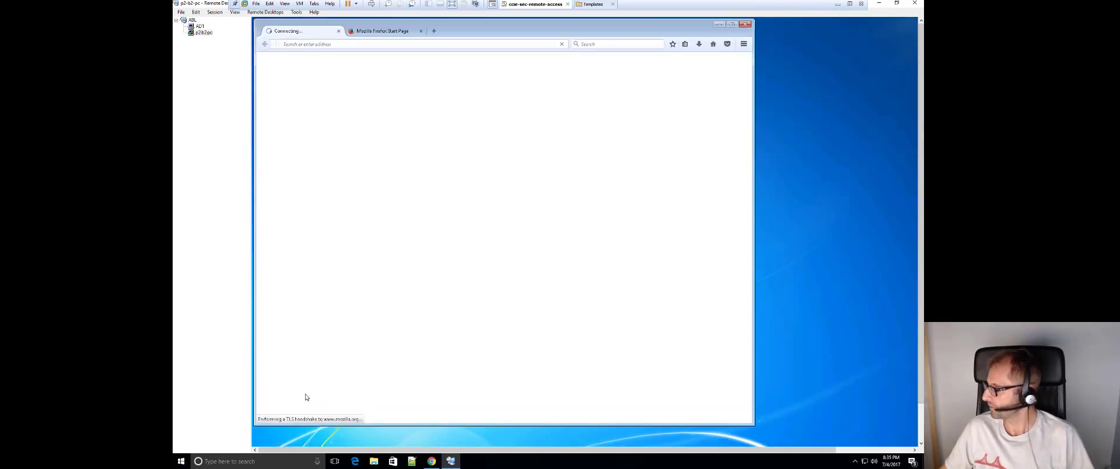
Step: Launch the Microsoft Management Console (mmc) on p2-b2-pc and allow it to make changes to the computer
mouse_move(438, 448)
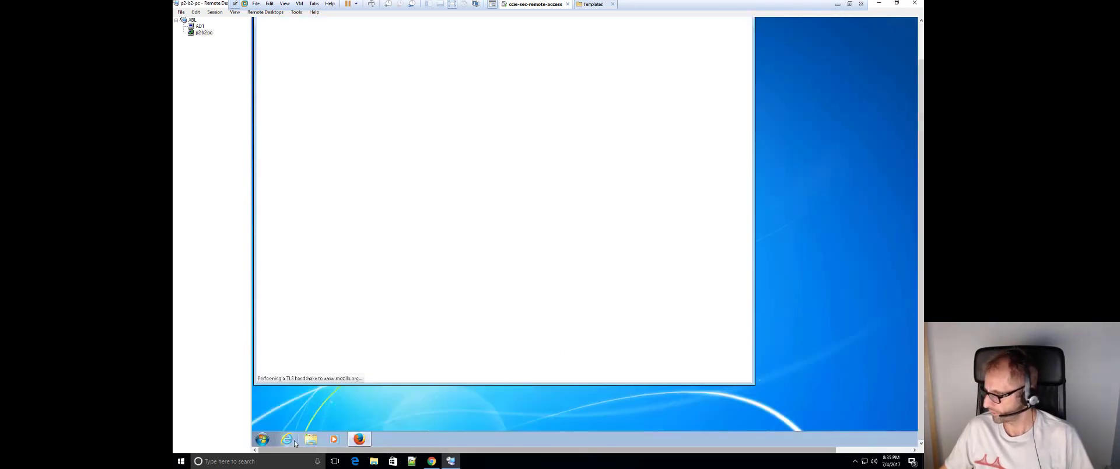
left_click(262, 438)
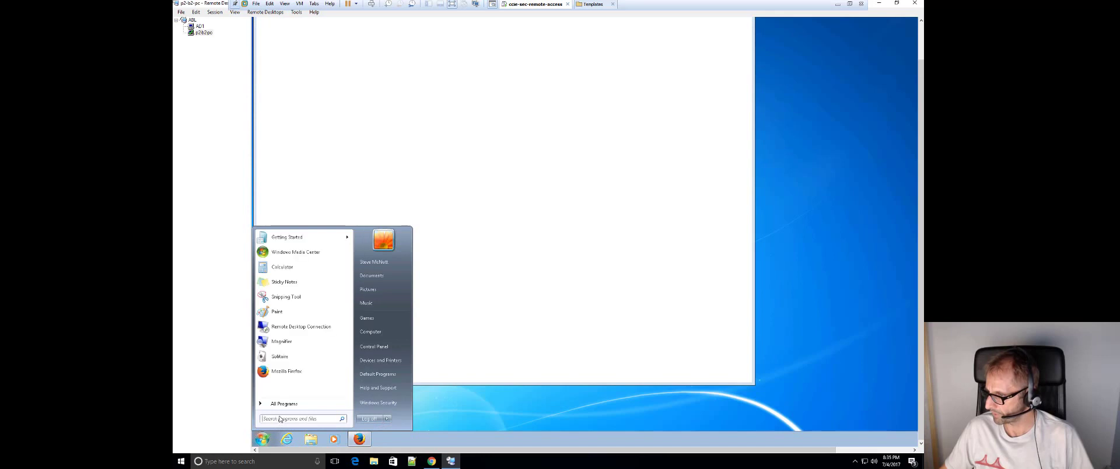
type("mmc")
key("Return")
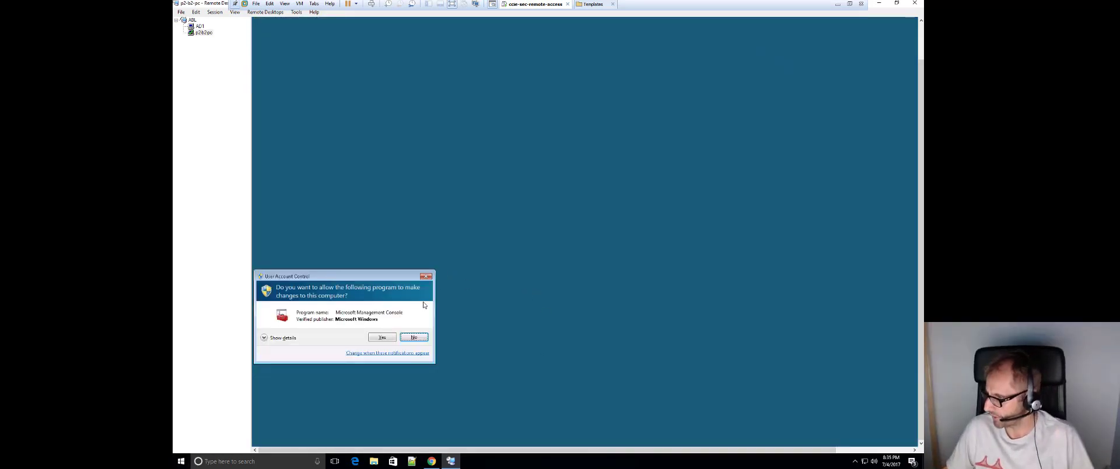
left_click(373, 340)
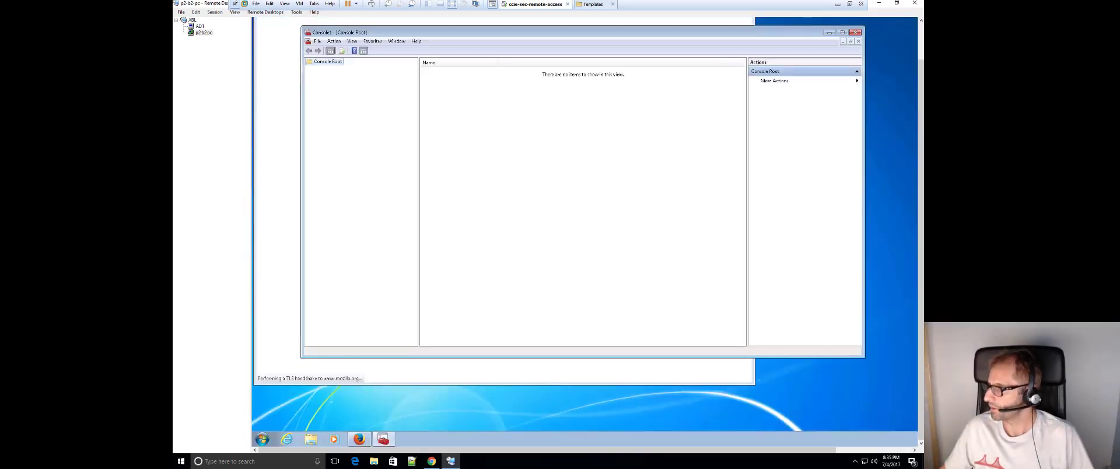
Step: Add the Certificates snap-in for the local computer account to the console and expand its certificate stores
left_click(317, 41)
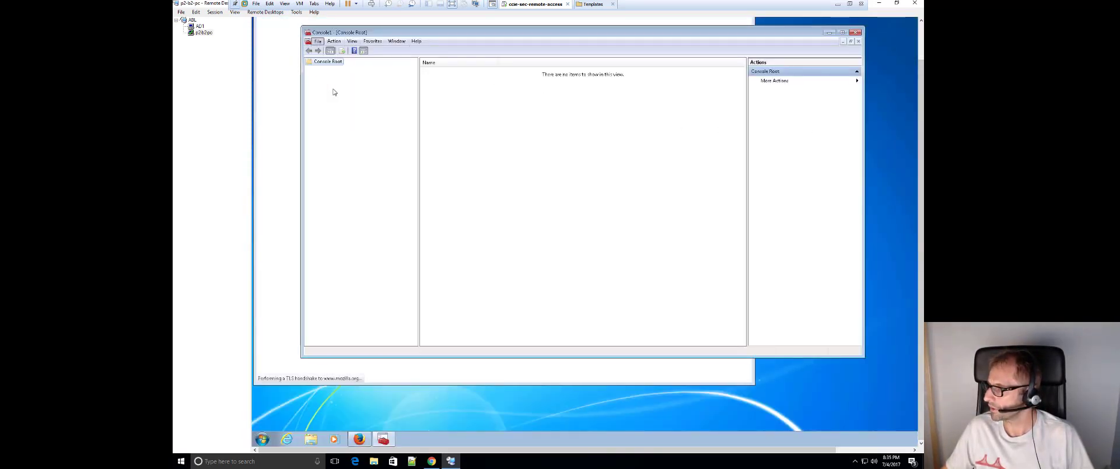
left_click(348, 89)
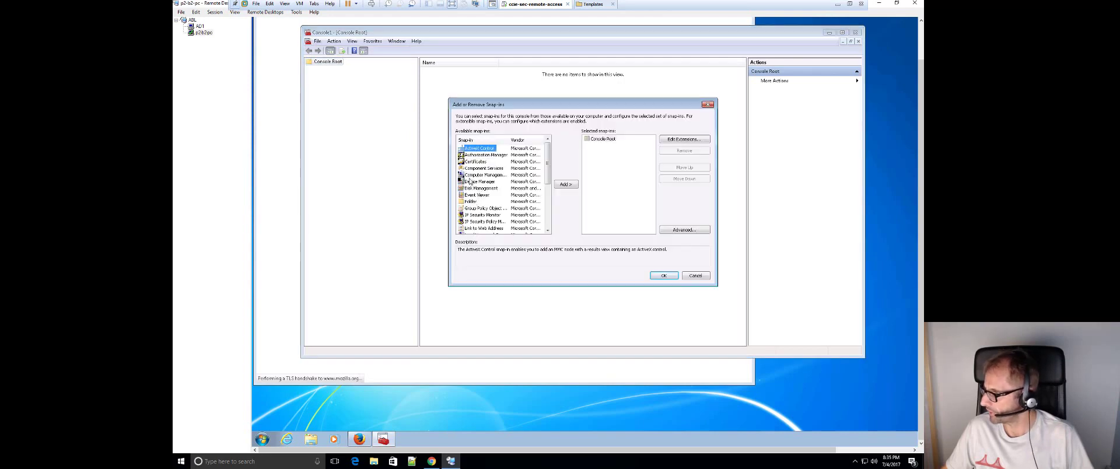
left_click(480, 162)
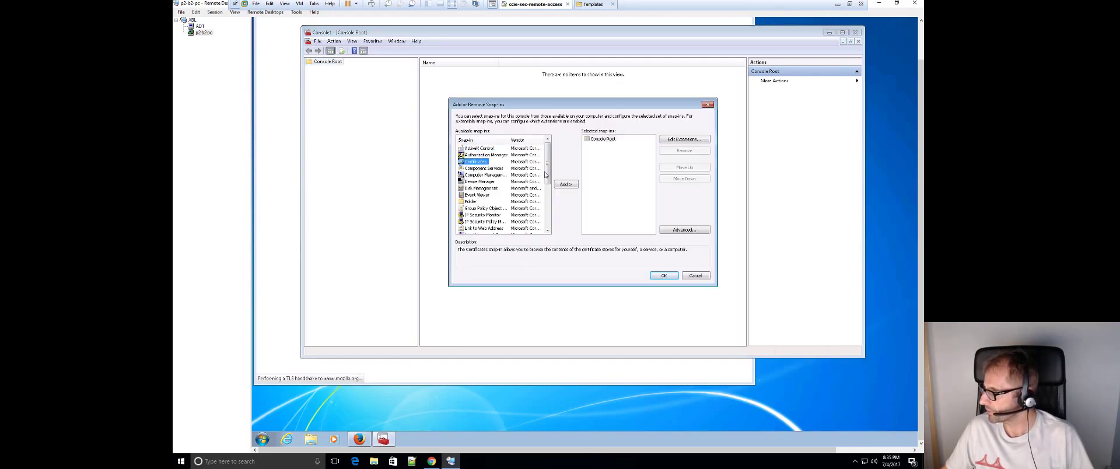
left_click(565, 184)
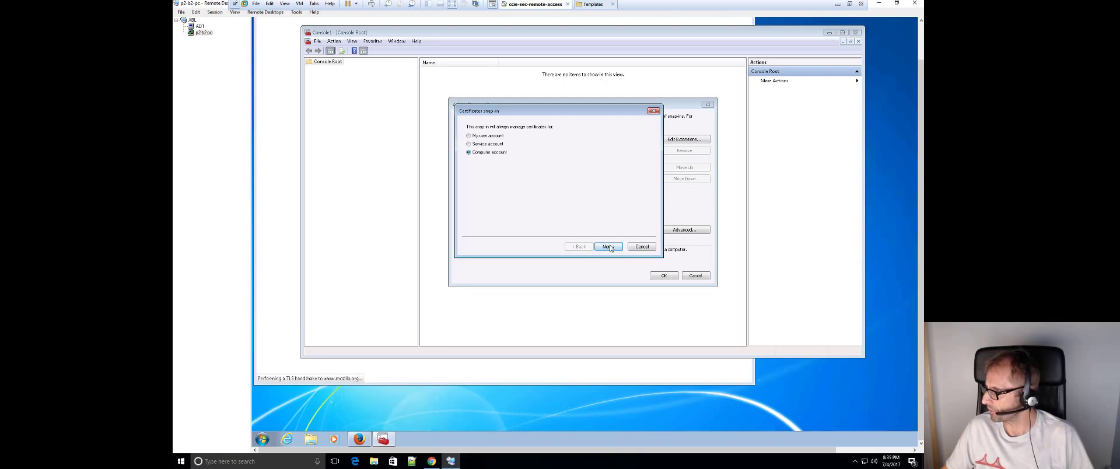
left_click(609, 246)
left_click(609, 247)
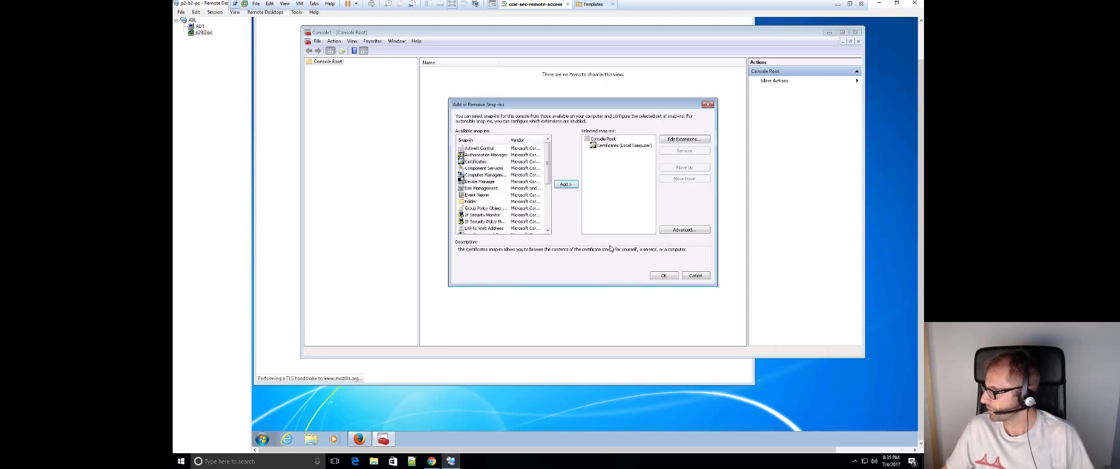
left_click(664, 276)
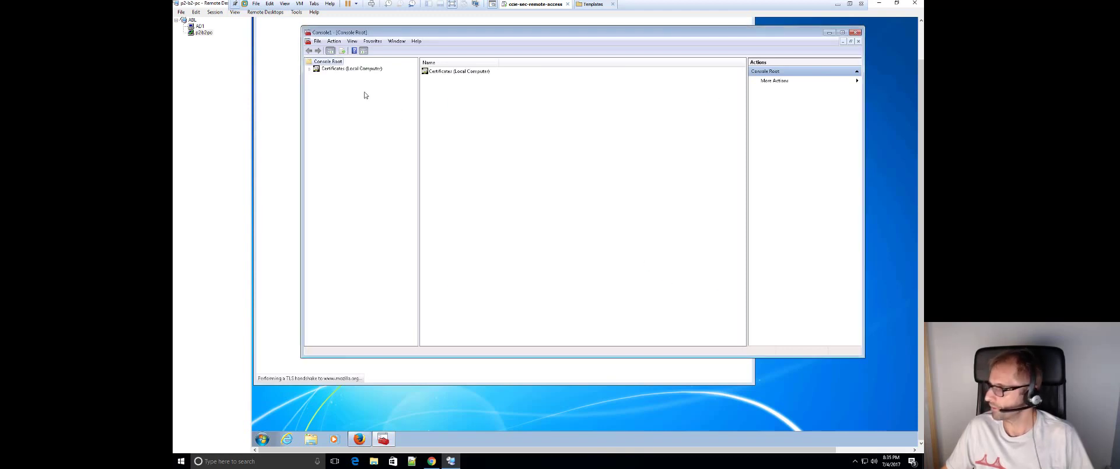
double_click(321, 70)
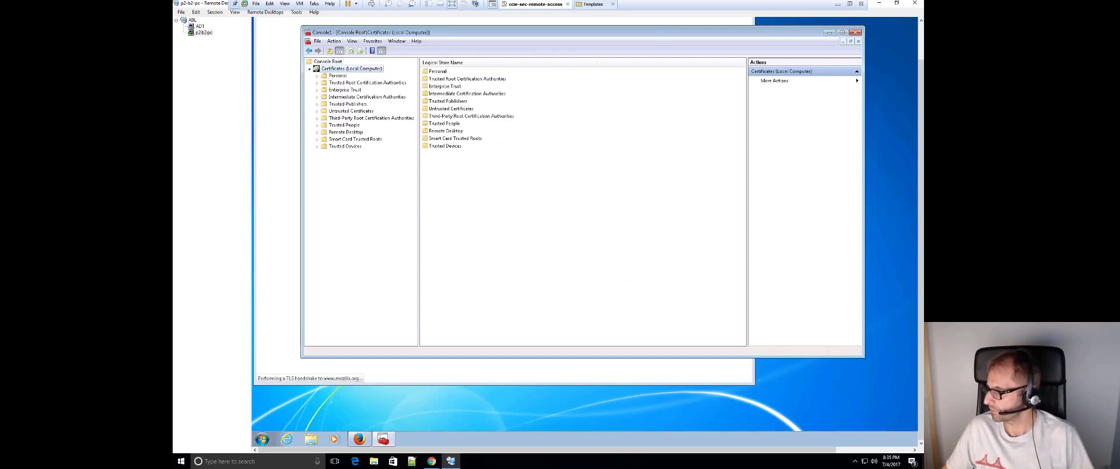
Step: Check the p2-b2-ftd deployment status in Firepower Management Center and return to Firefox on p2-b2-pc
left_click(435, 463)
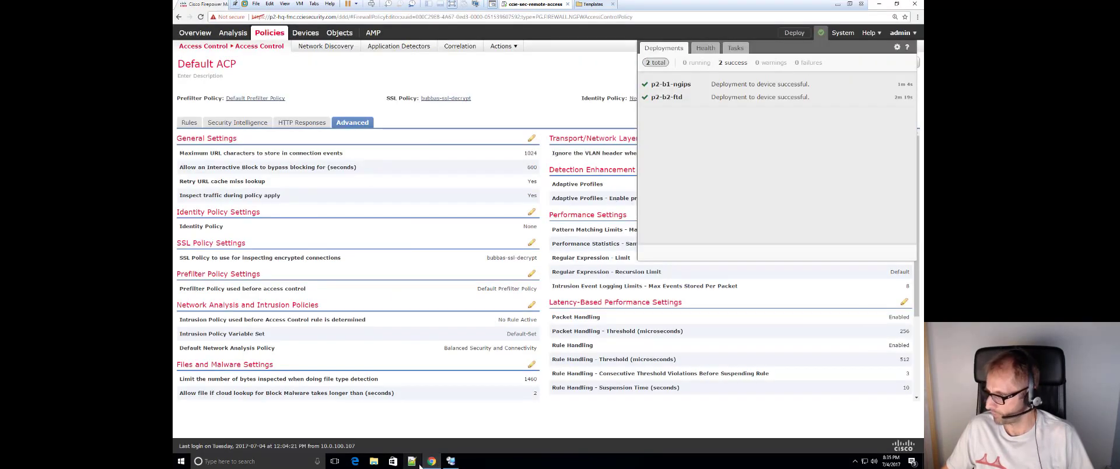
left_click(449, 462)
left_click(359, 438)
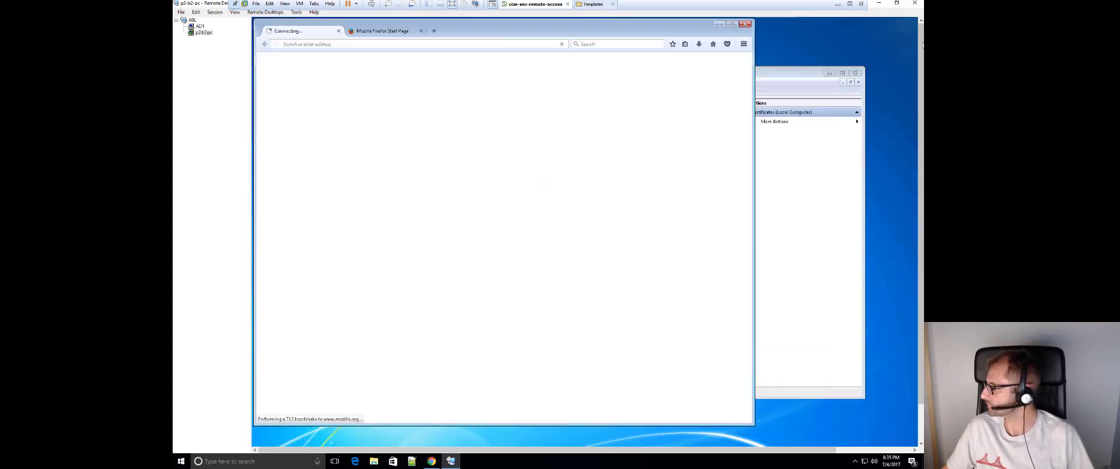
left_click(490, 44)
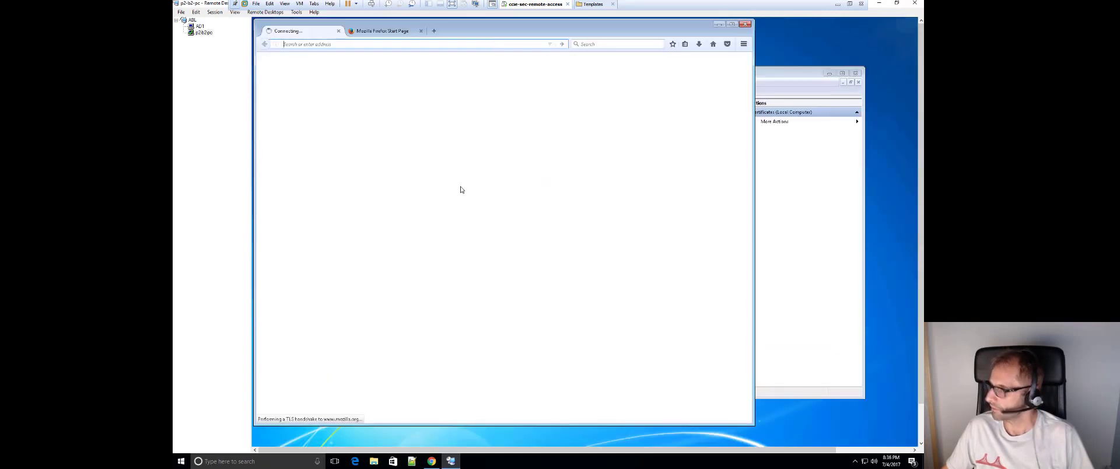
type("http")
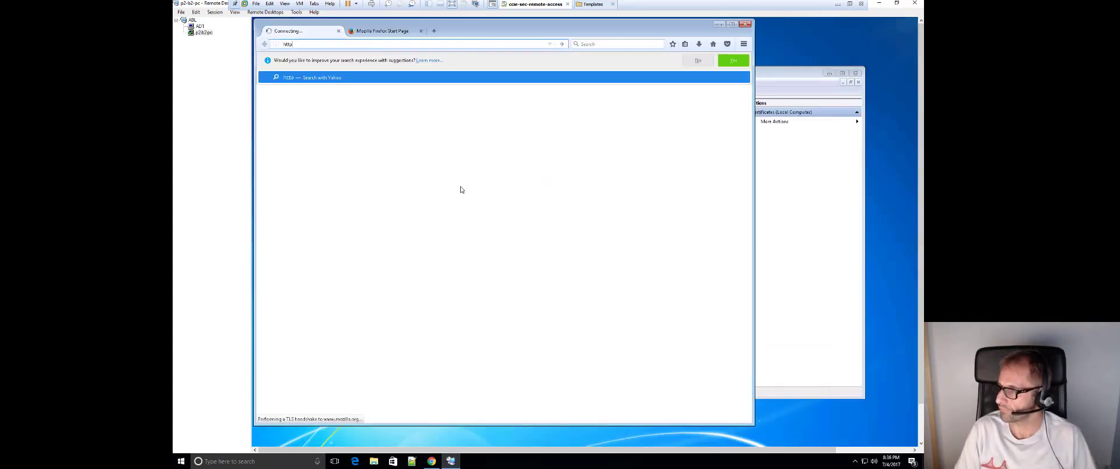
type("s://www.")
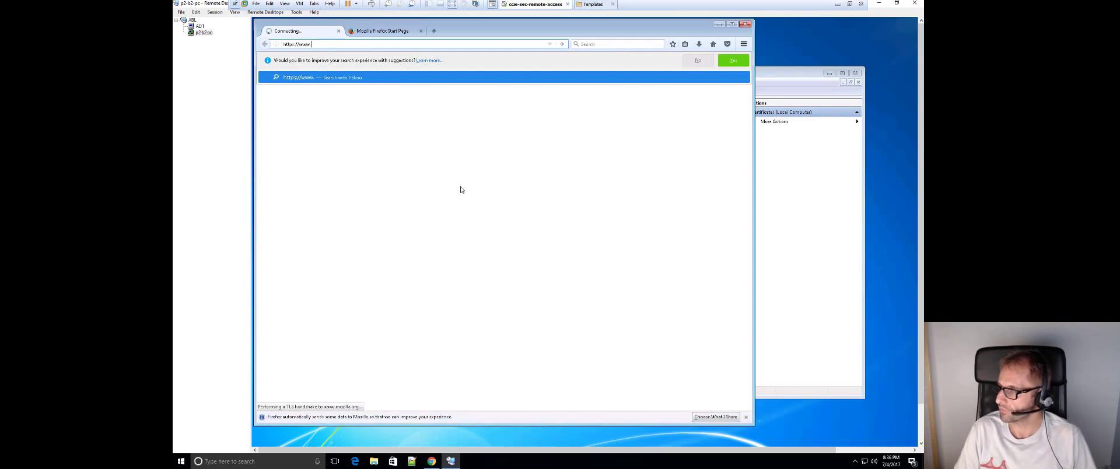
type("youtube.com")
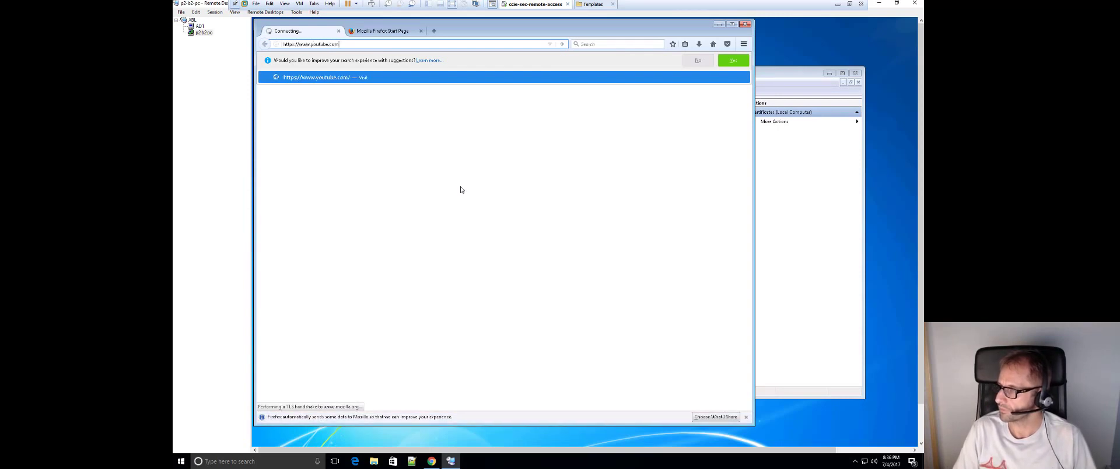
key("Return")
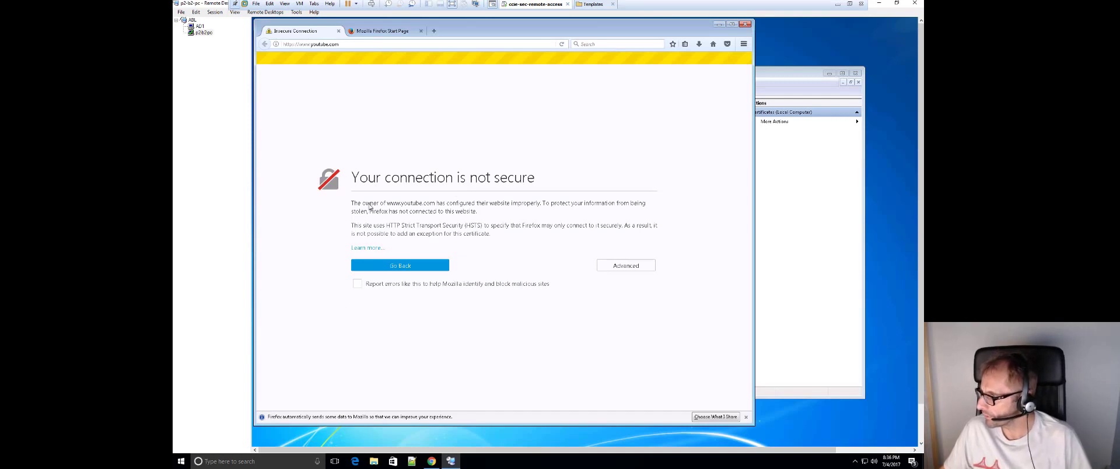
left_click(641, 267)
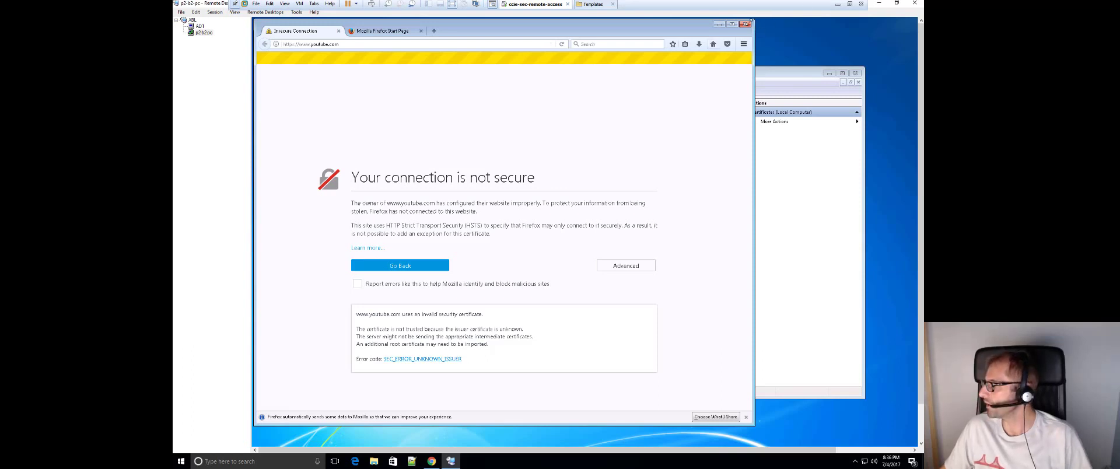
left_click(719, 26)
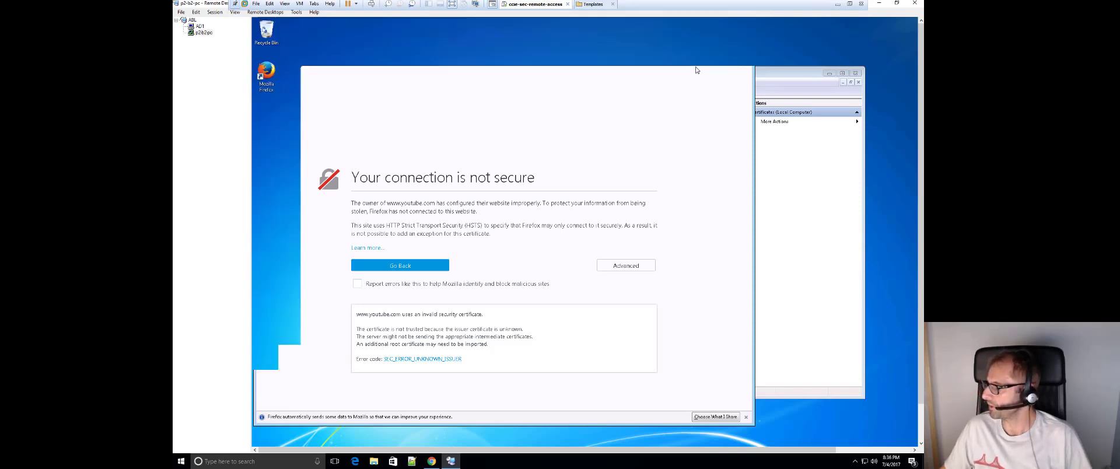
left_click_drag(921, 273, 921, 338)
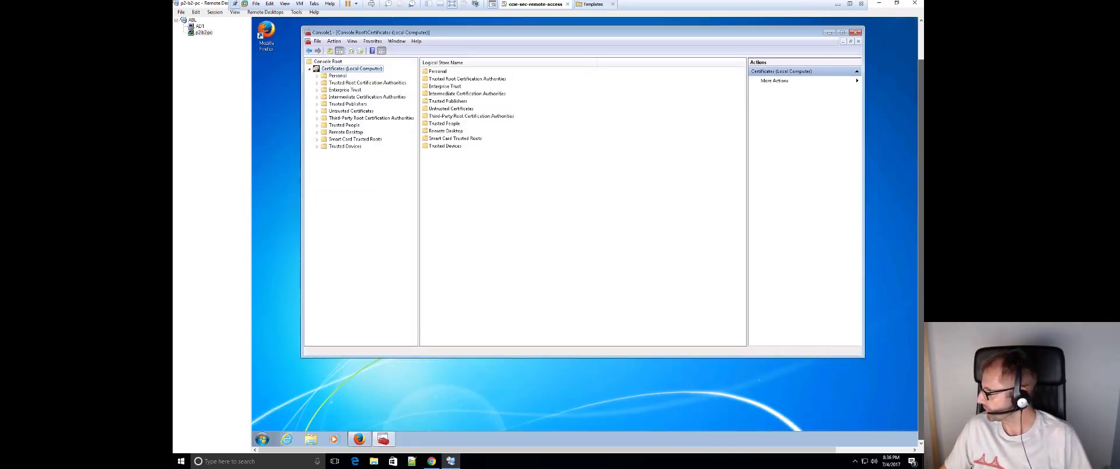
Step: Open Internet Explorer on p2-b2-pc, accept the recommended security and compatibility settings, and dismiss the default browser prompt
left_click(261, 438)
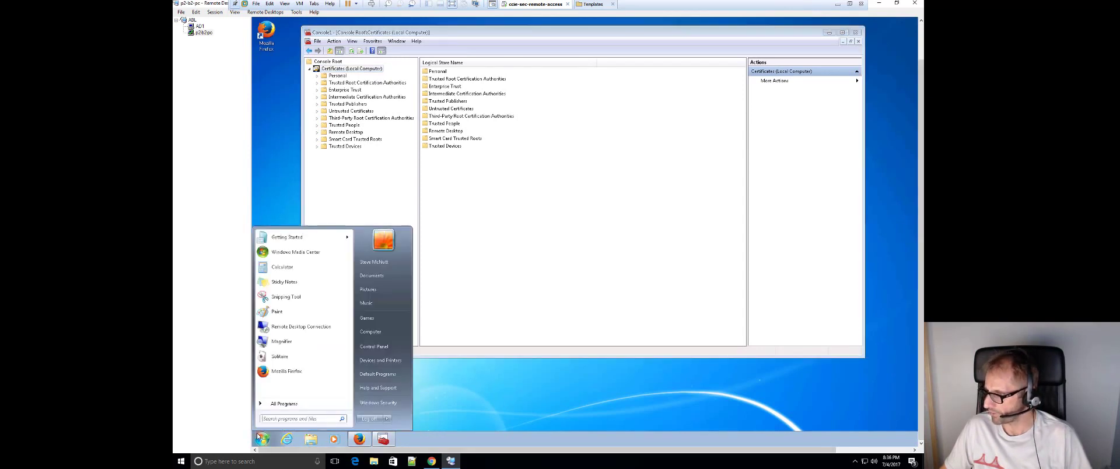
left_click(289, 443)
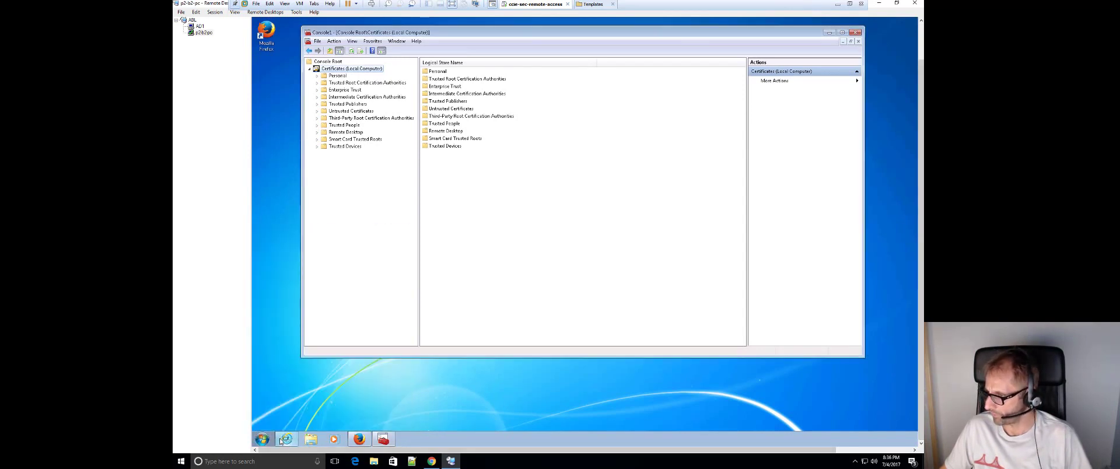
scroll(584, 232, "up", 2)
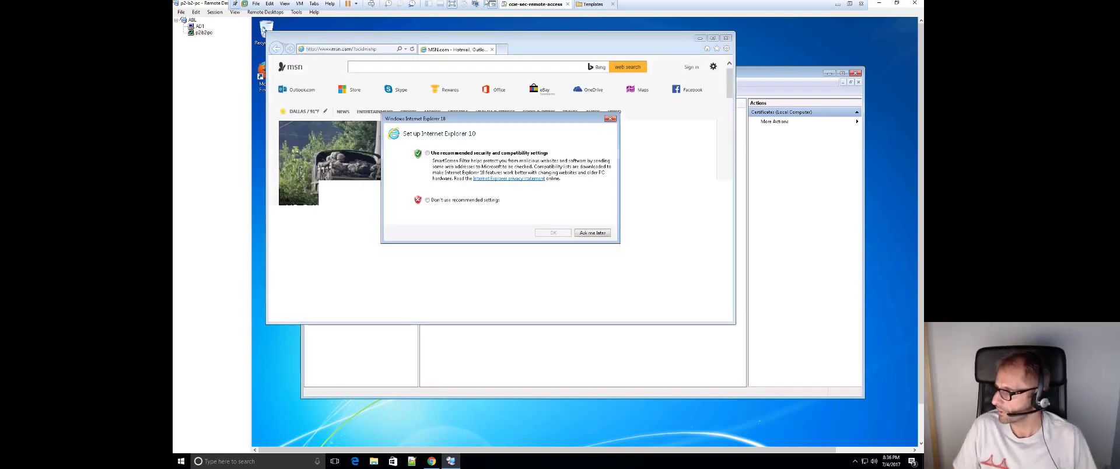
left_click(453, 154)
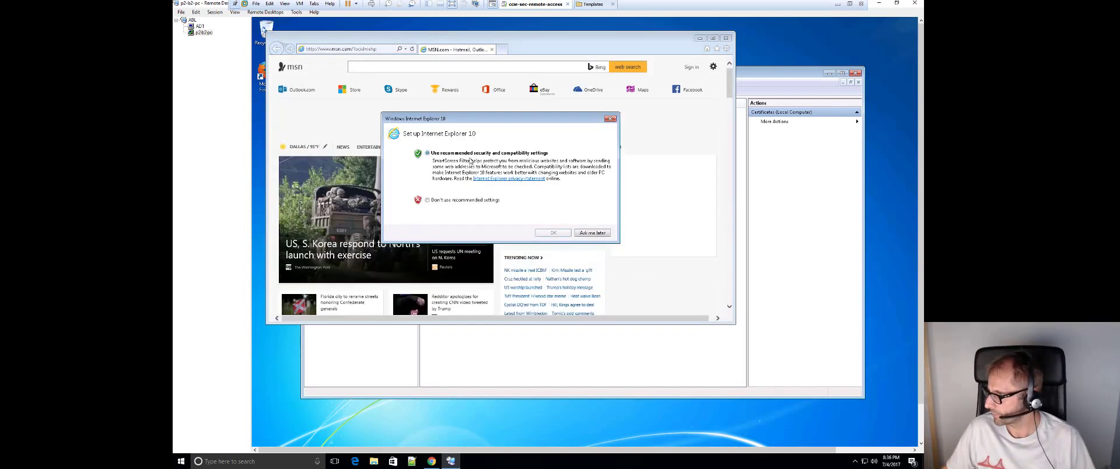
left_click(553, 232)
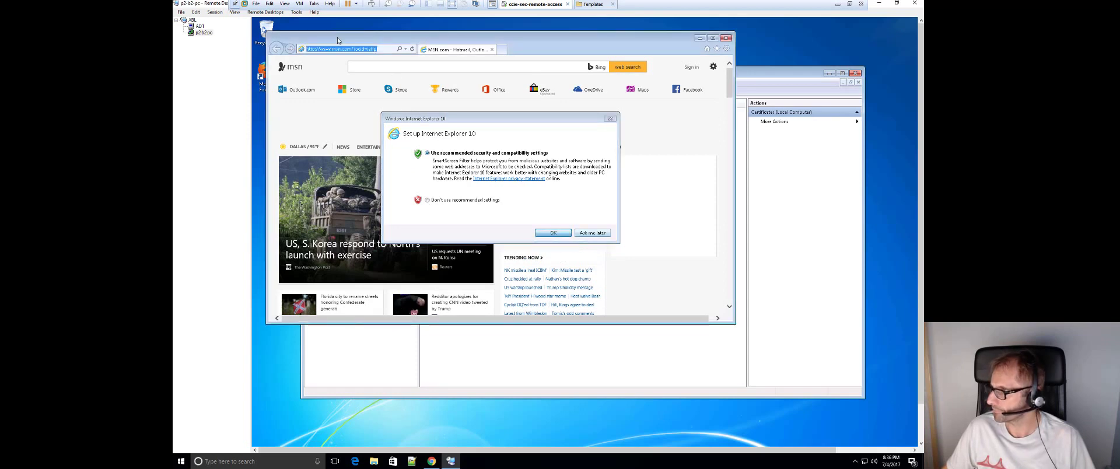
left_click(337, 49)
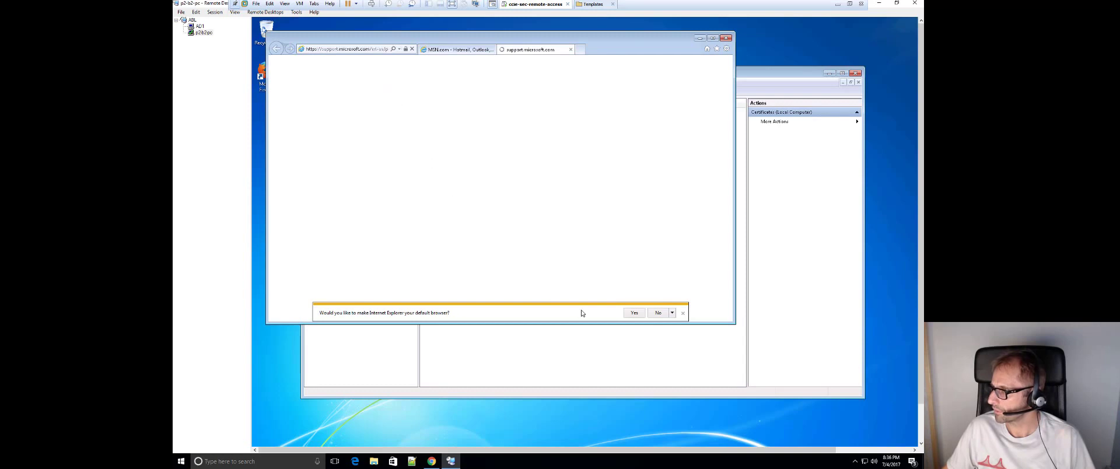
left_click(684, 314)
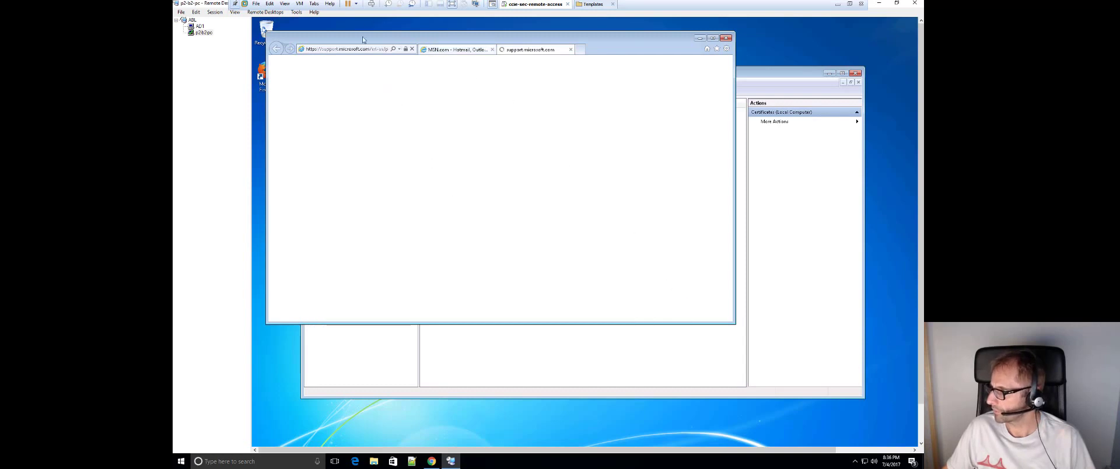
left_click(351, 50)
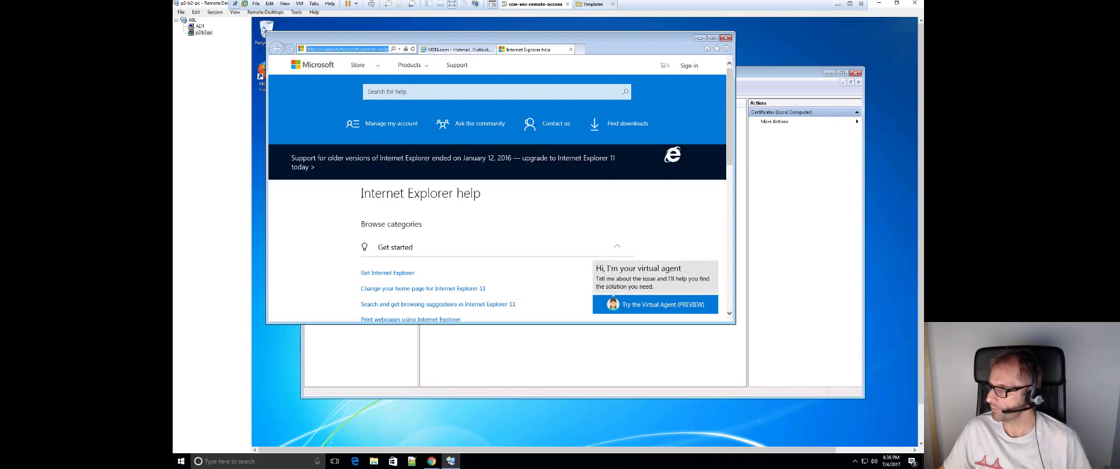
Step: View the certificate of support.microsoft.com and examine each level of its certification path and the certificate status
left_click(405, 49)
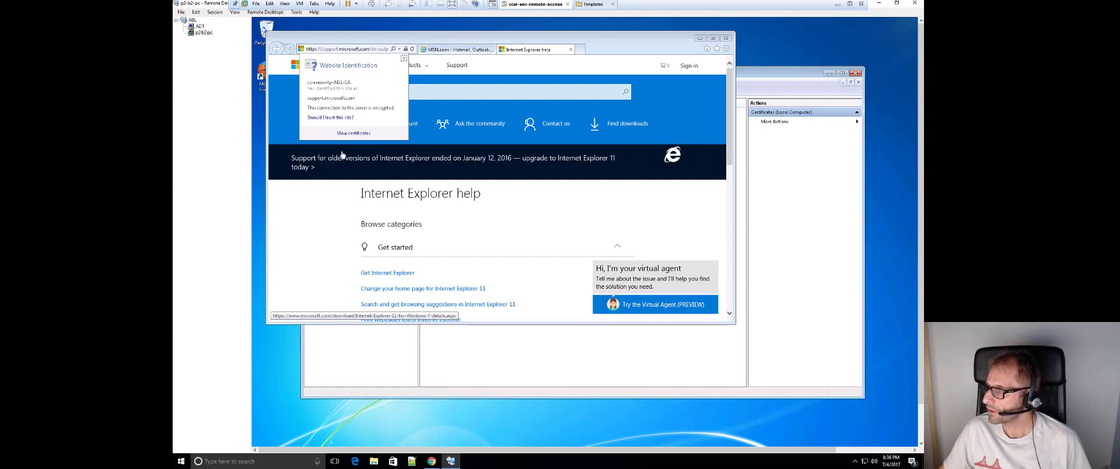
left_click(350, 136)
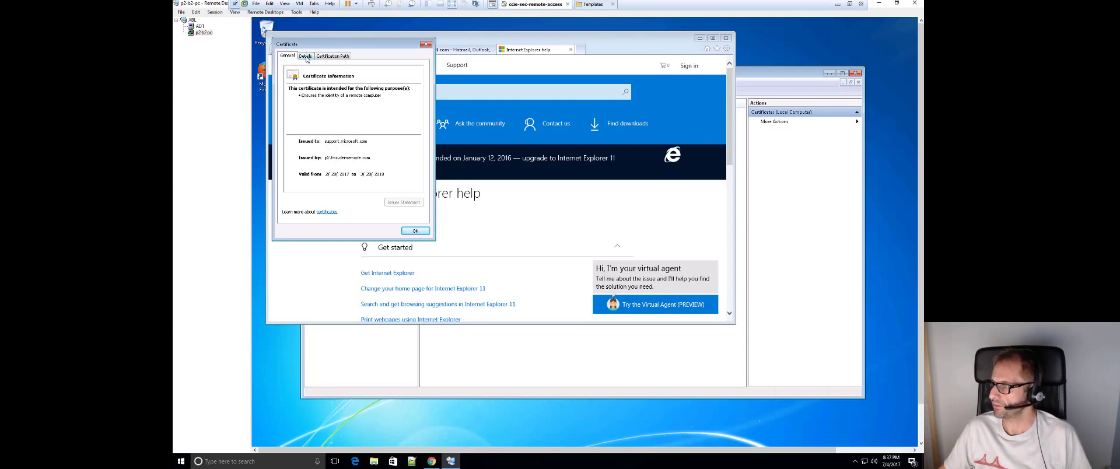
left_click(329, 56)
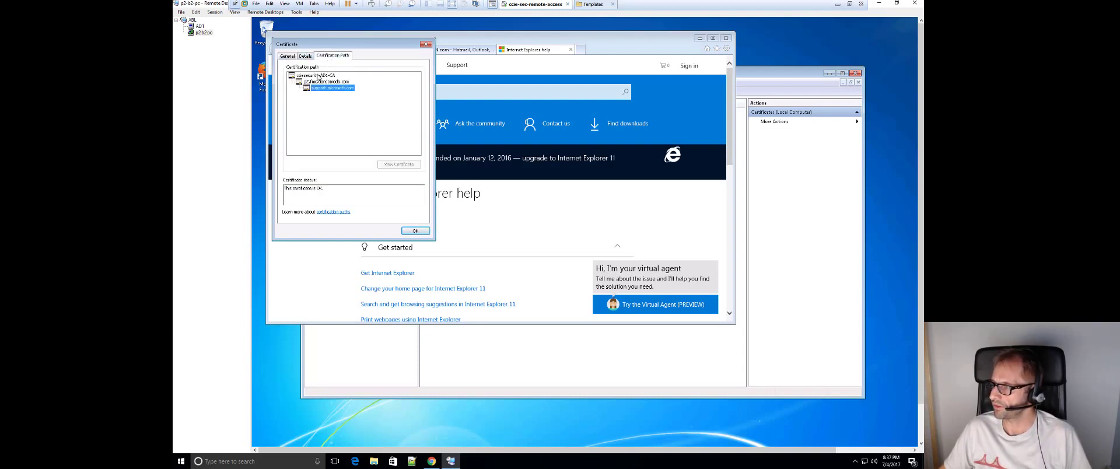
left_click(318, 76)
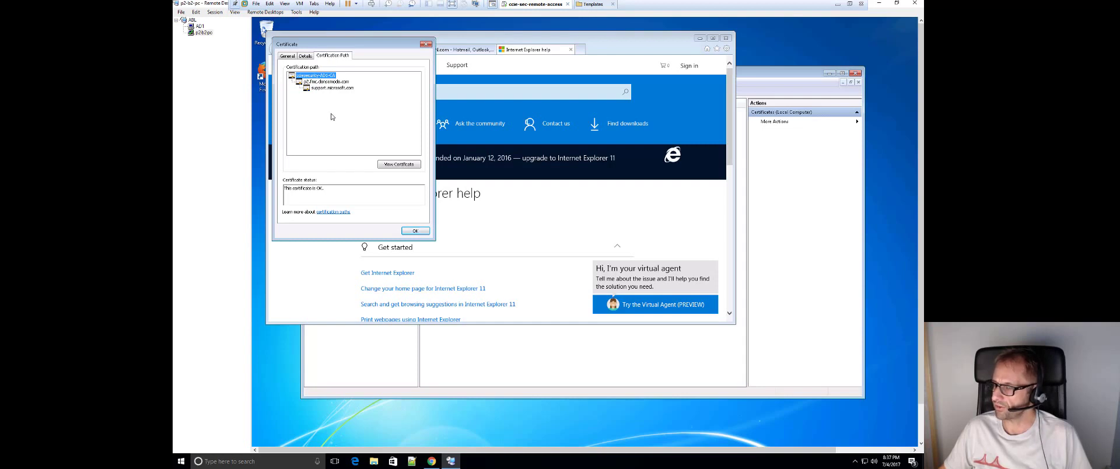
left_click(323, 82)
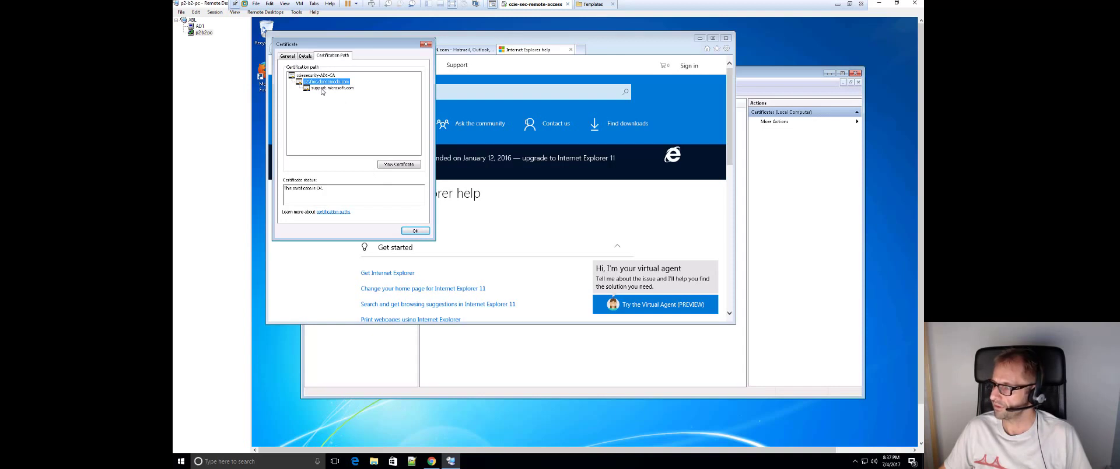
left_click(321, 89)
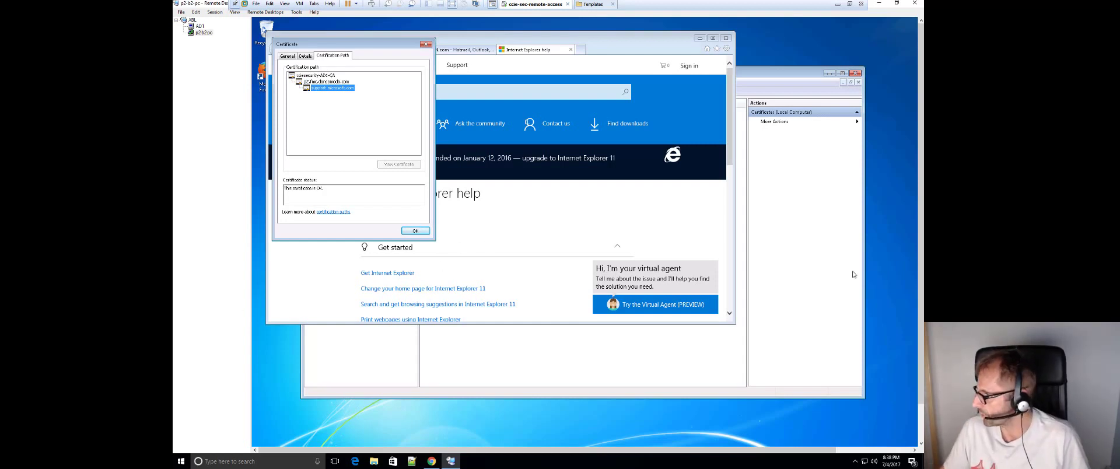
triple_click(303, 188)
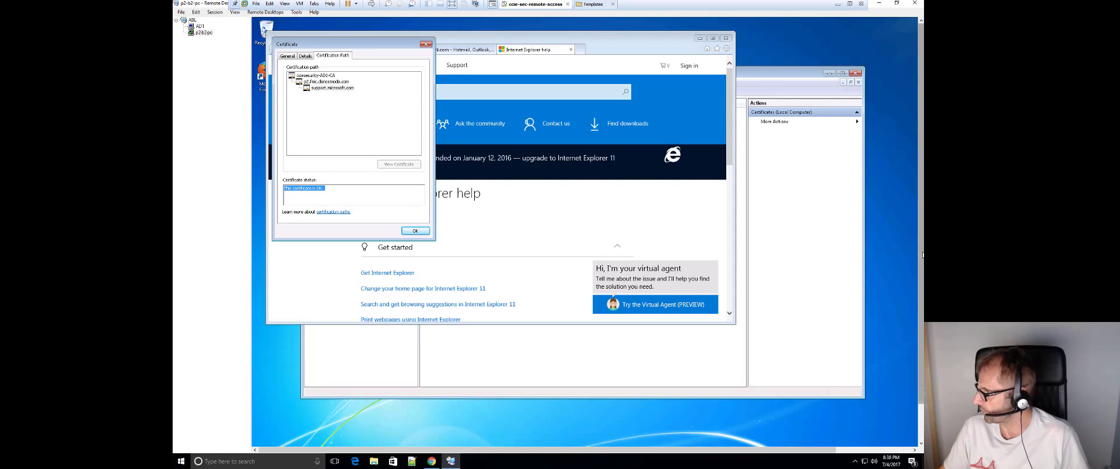
Step: Find the AD1 CA certificate in the local computer's Trusted Root Certification Authorities store and place the console beside the certificate dialog
left_click_drag(920, 262, 921, 315)
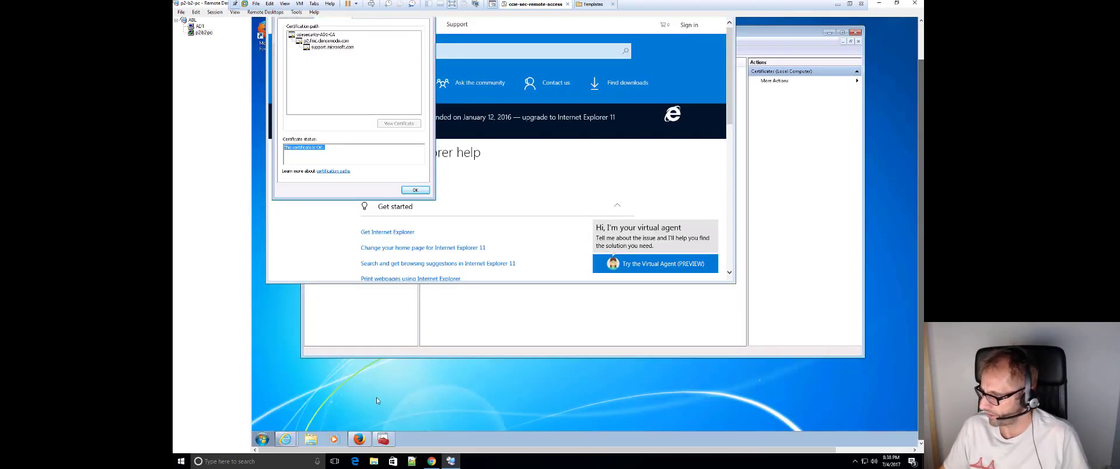
left_click(382, 437)
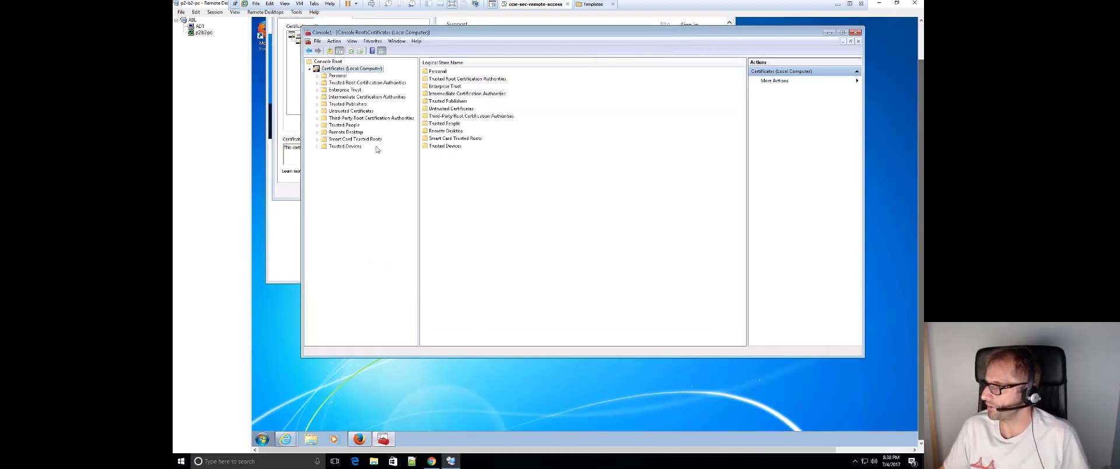
left_click(344, 84)
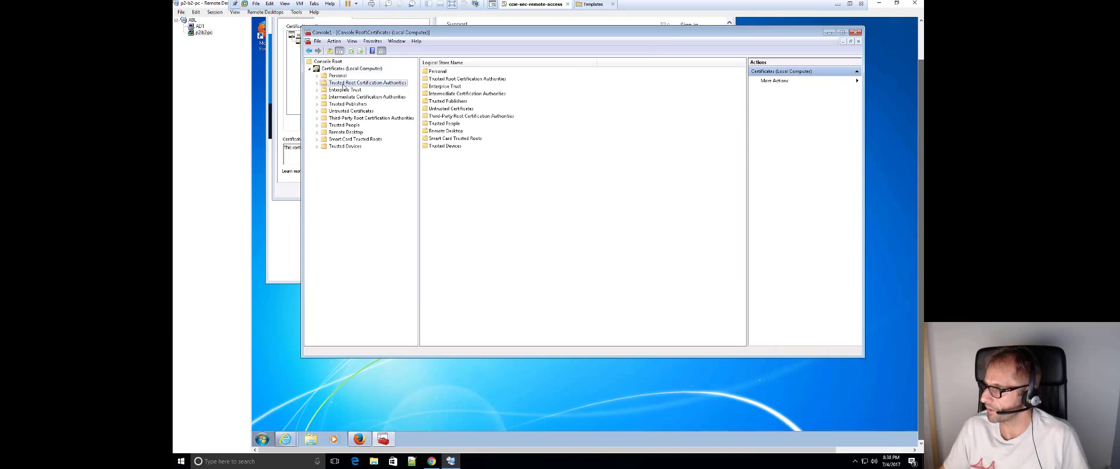
double_click(343, 85)
left_click(346, 91)
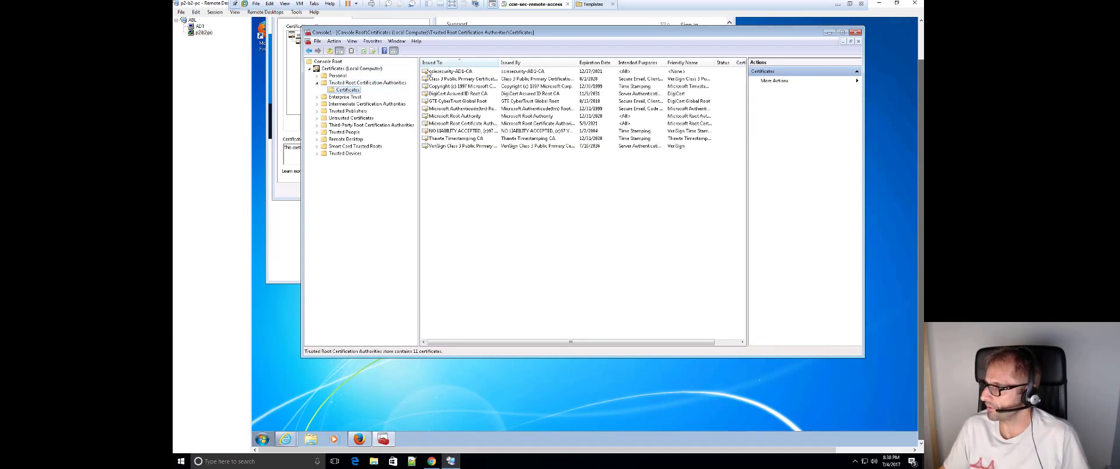
left_click(439, 73)
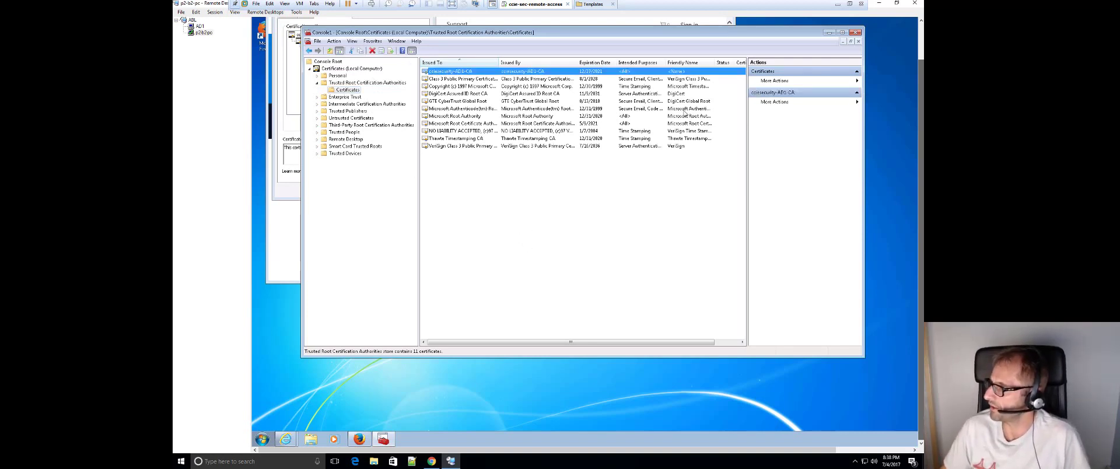
left_click_drag(922, 95, 921, 56)
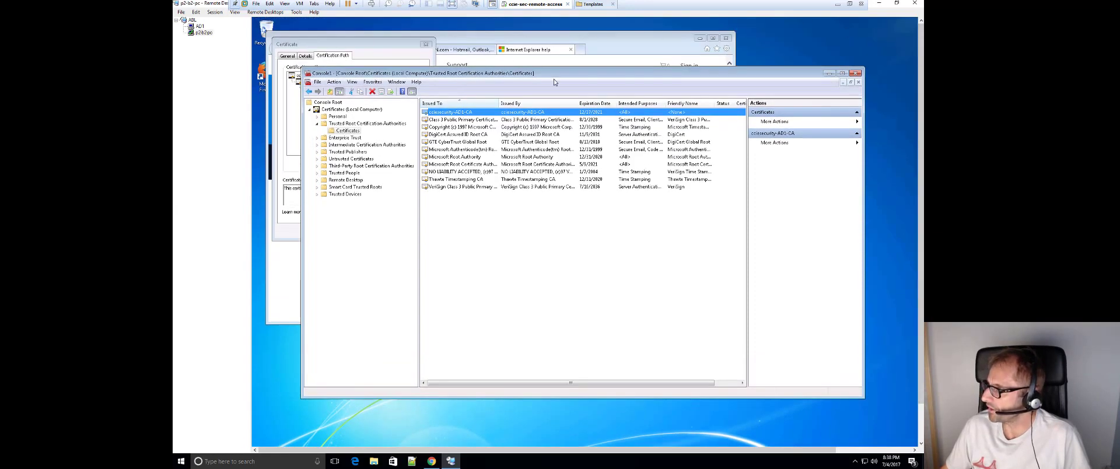
left_click_drag(498, 69, 581, 44)
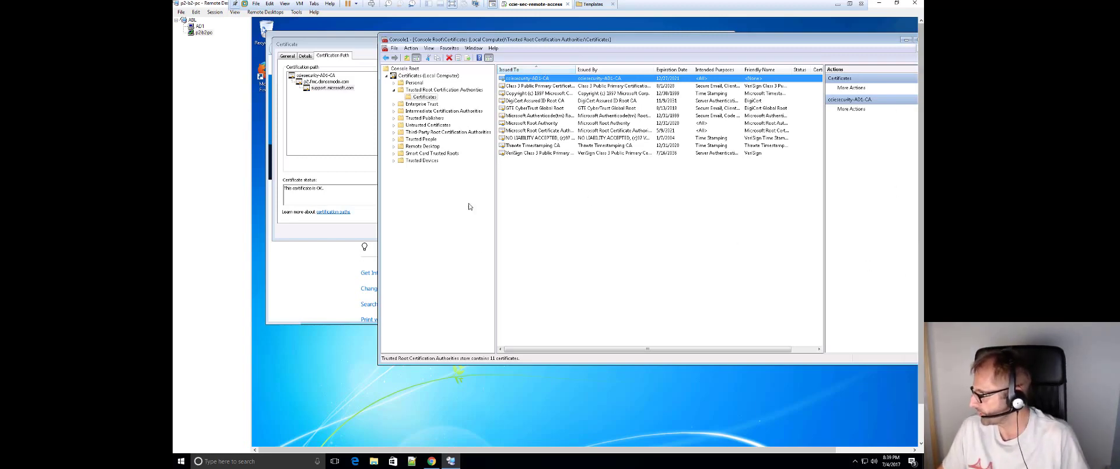
left_click_drag(921, 382, 921, 425)
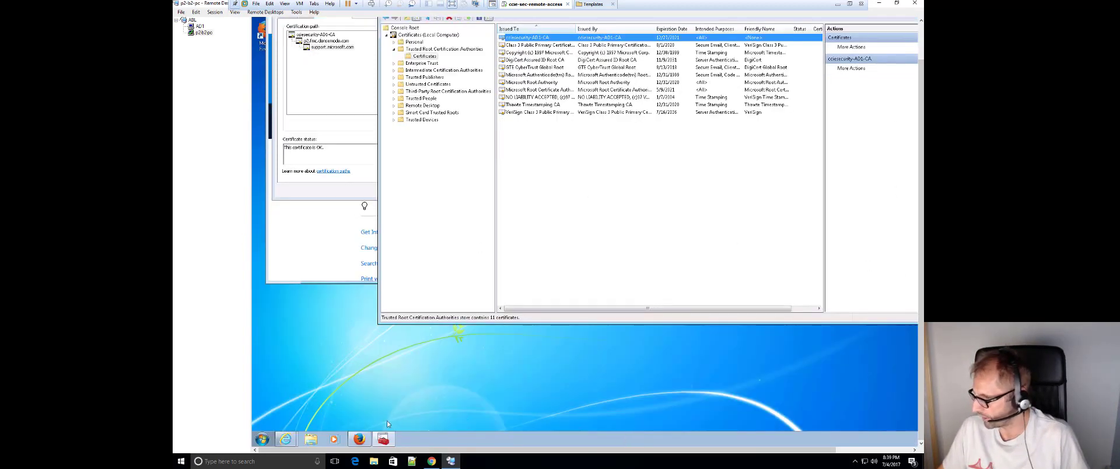
left_click(359, 439)
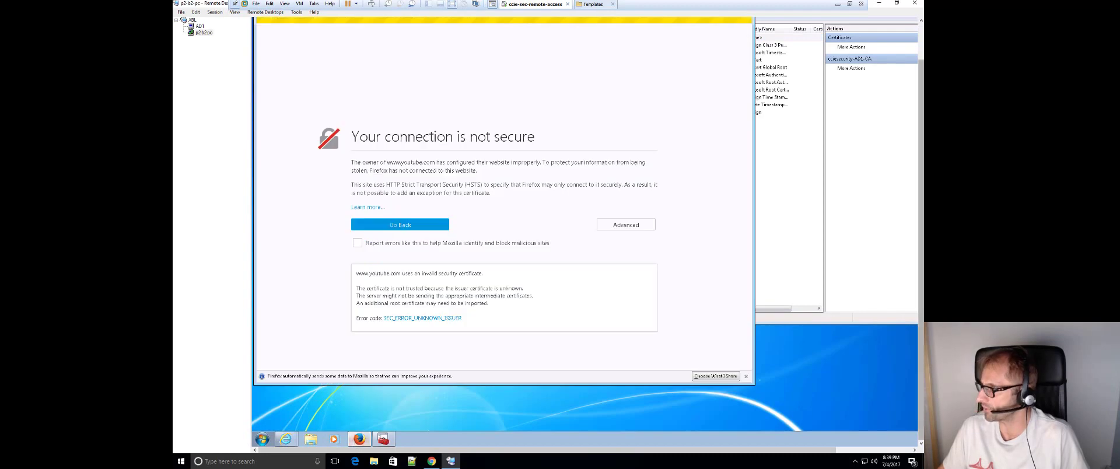
left_click_drag(920, 320, 904, 170)
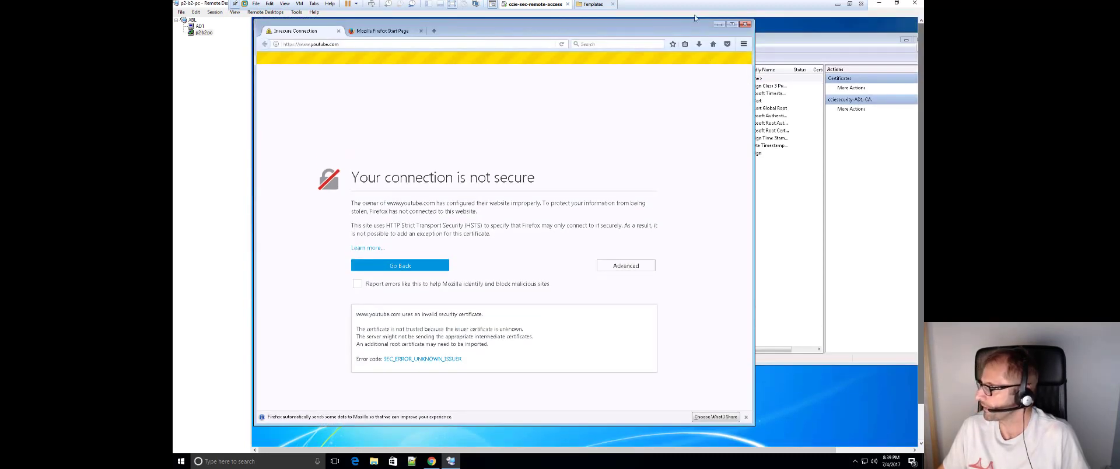
left_click(742, 43)
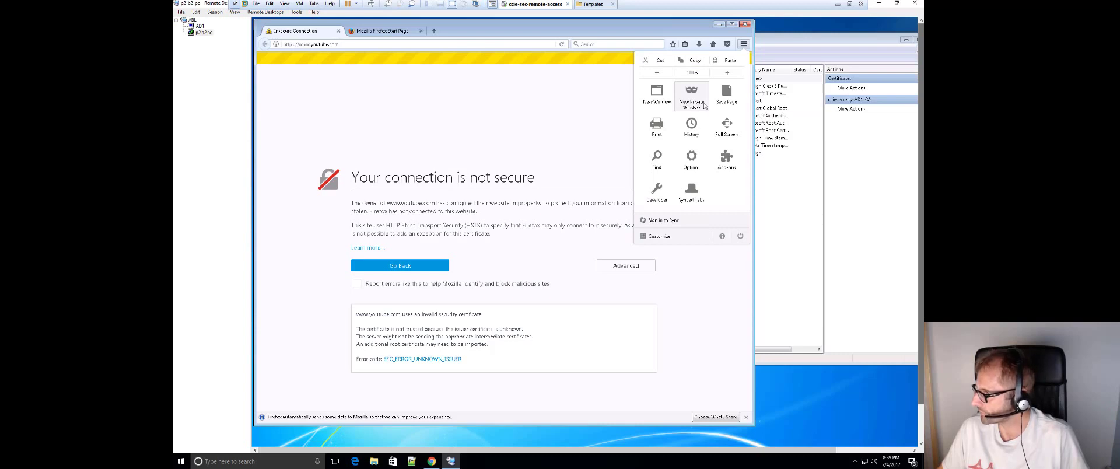
left_click(593, 127)
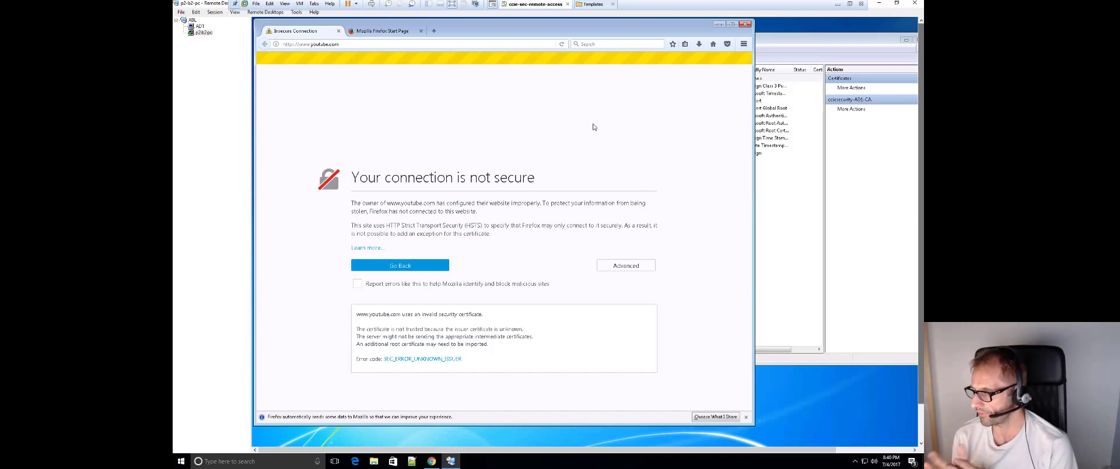
left_click(812, 223)
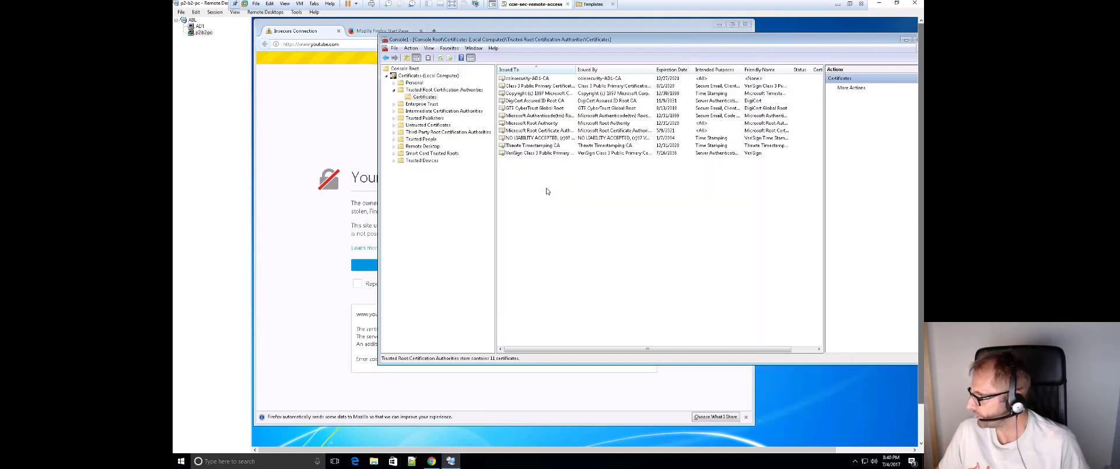
left_click(719, 25)
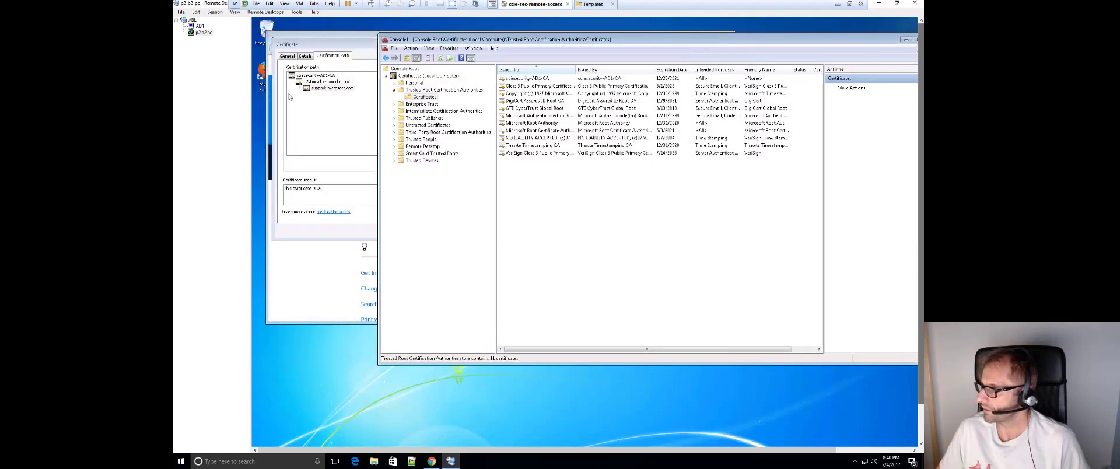
Step: Go through the root, intermediate and site entries again in the certification path of the support.microsoft.com certificate
left_click(333, 86)
left_click(331, 82)
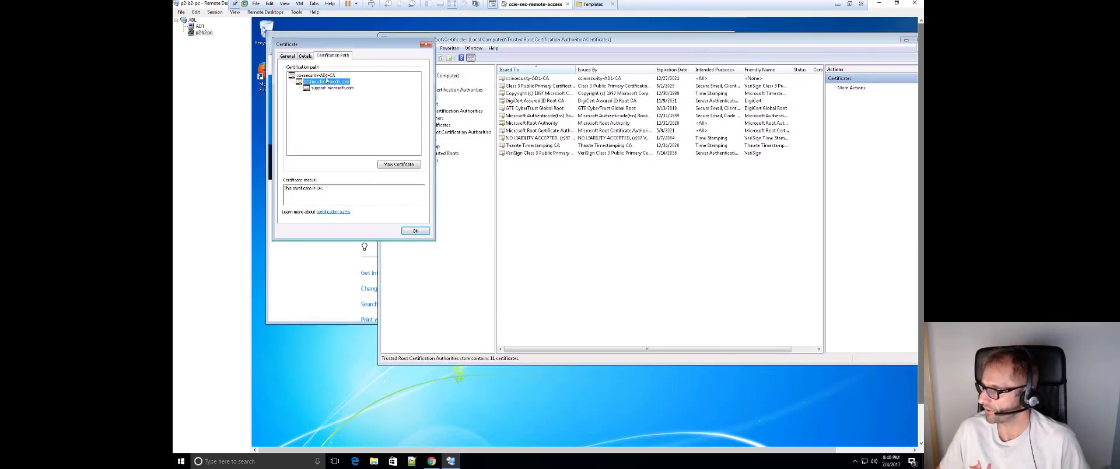
left_click(325, 76)
left_click(325, 82)
left_click(333, 88)
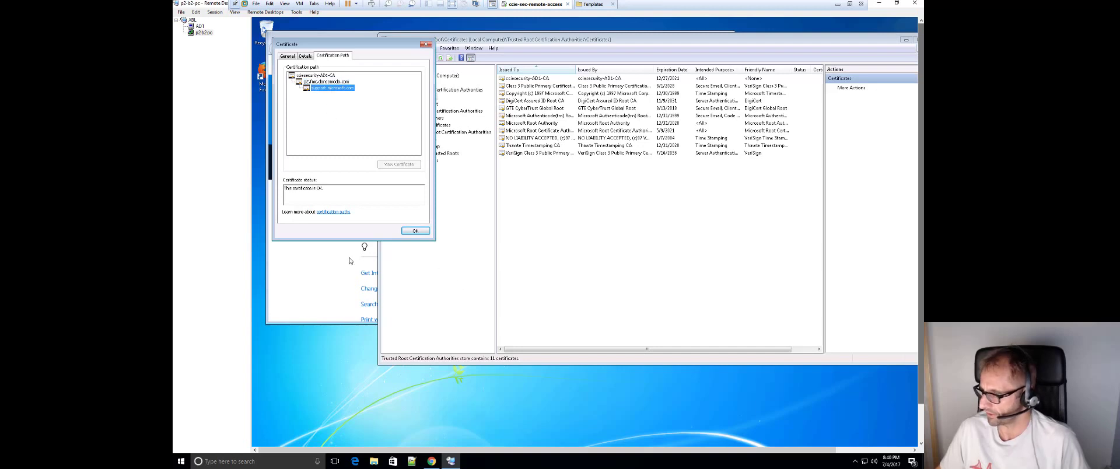